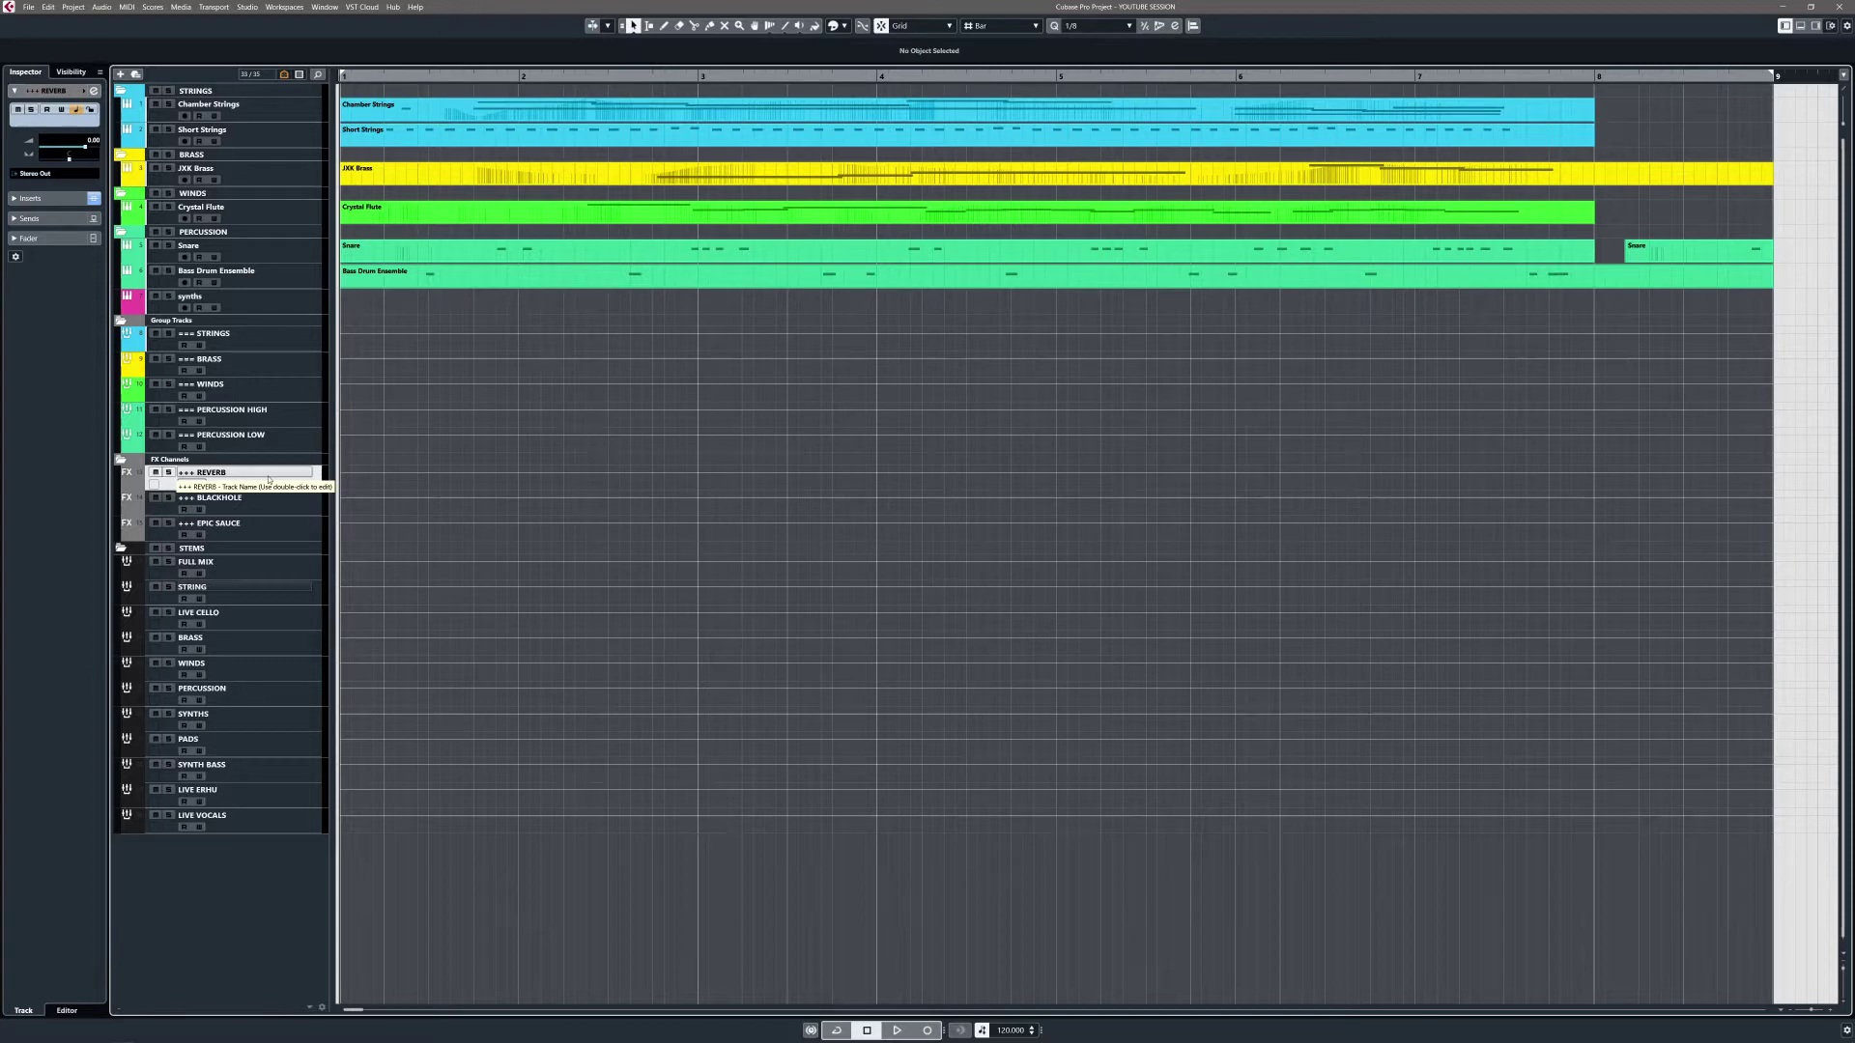
Solo-defeat the REVERB, BLACKHOLE and EPIC SAUCE FX channels, then open Audio Mixdown with the stem tracks selected
key("s")
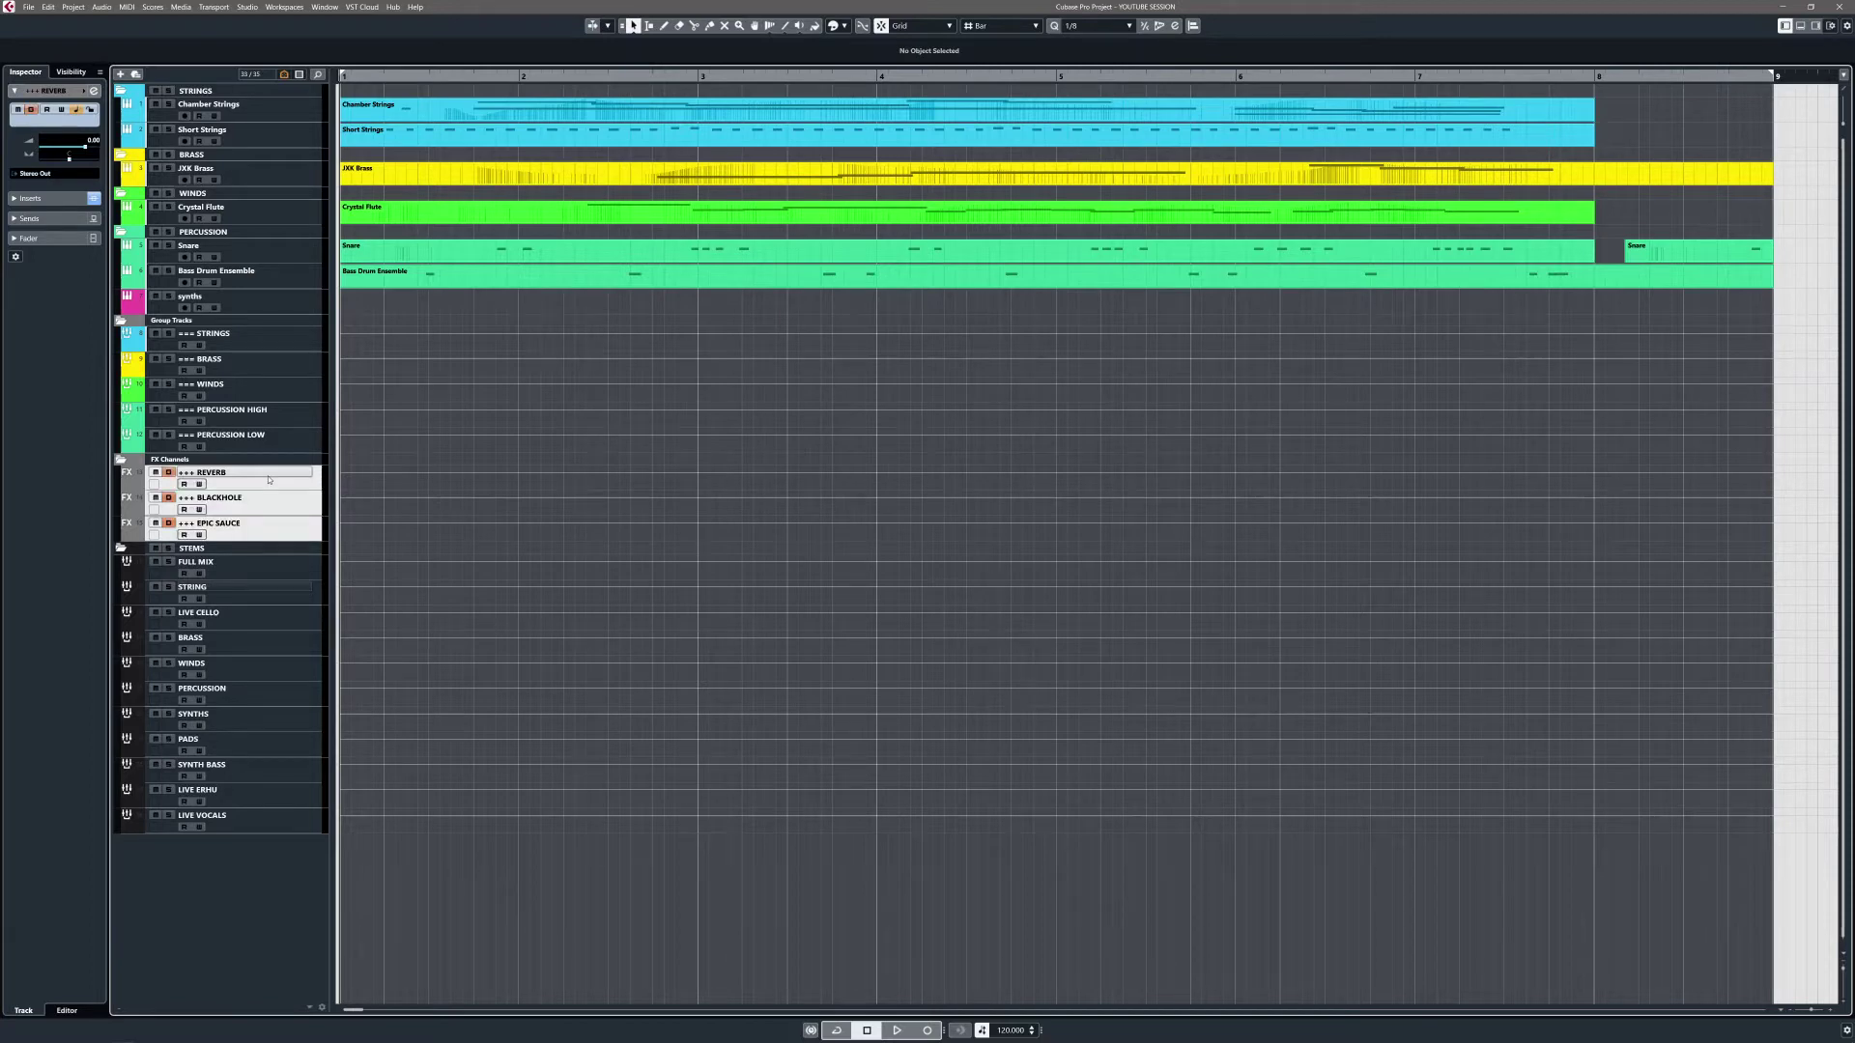
left_click(310, 488)
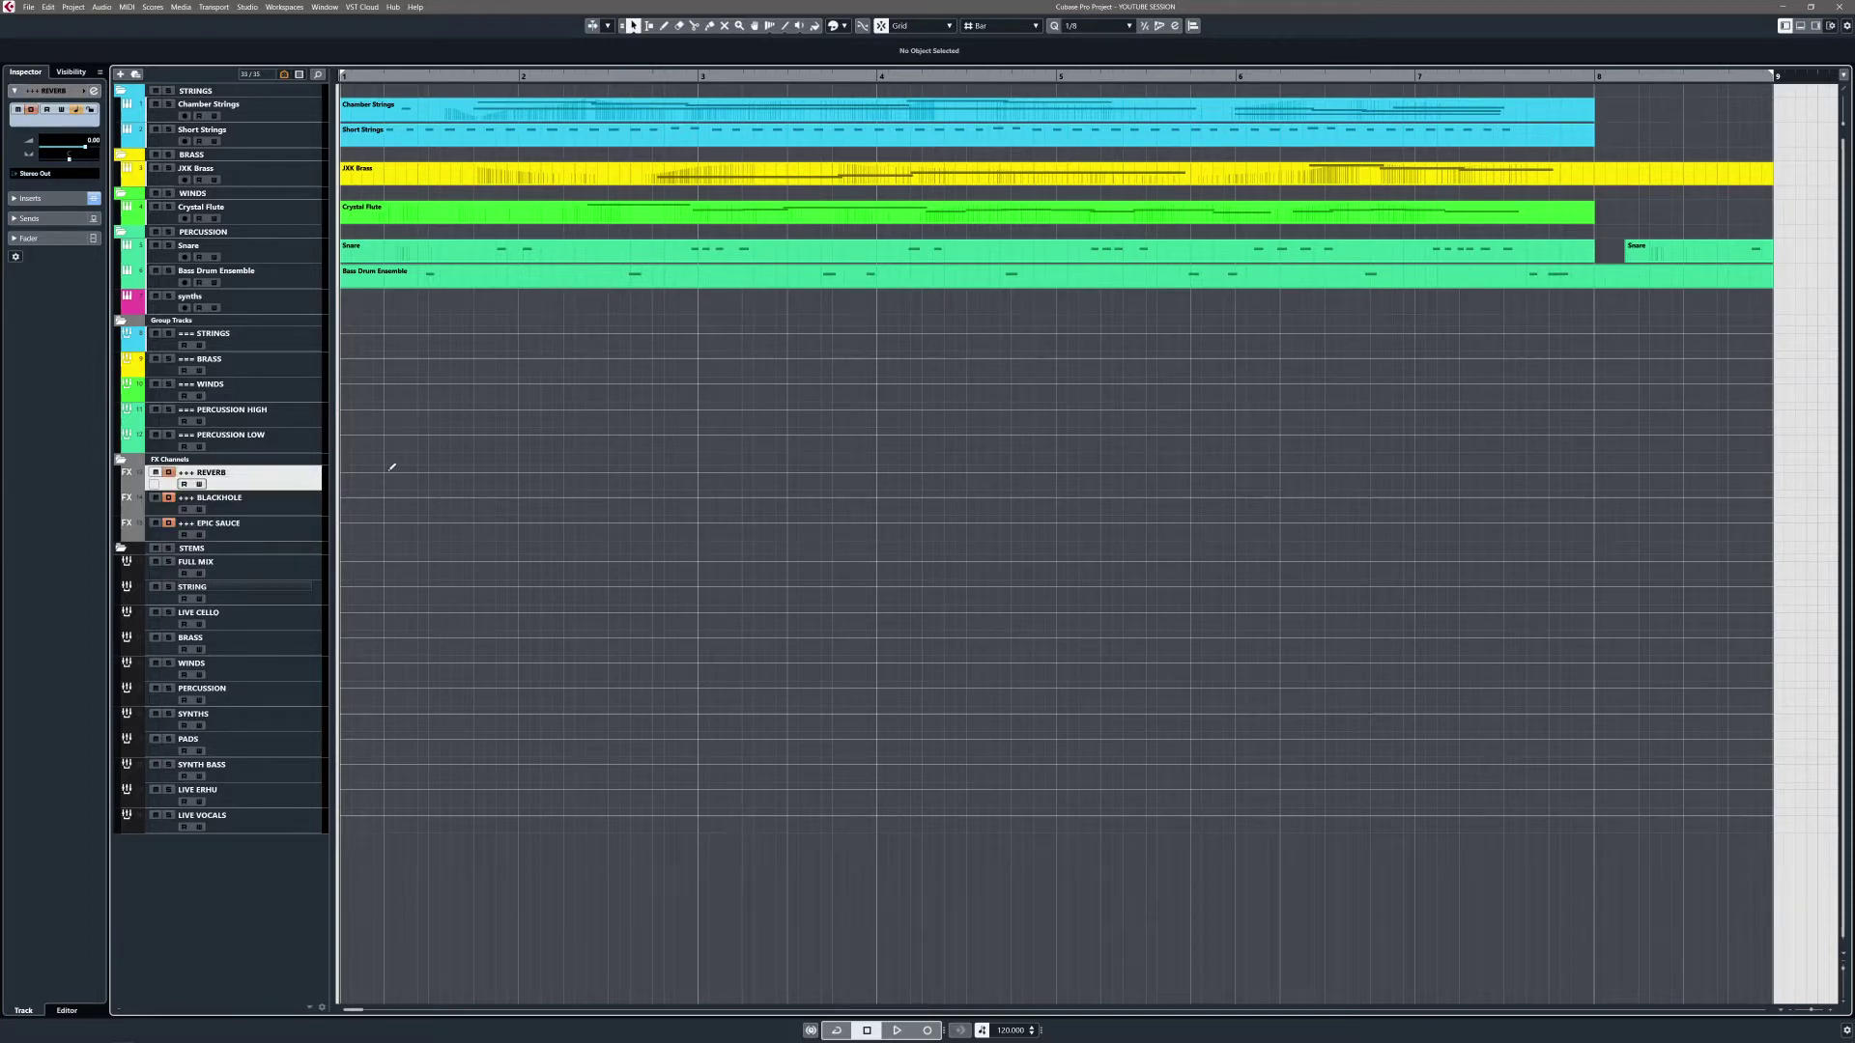
key("ctrl+shift+e")
left_click(275, 699, "shift")
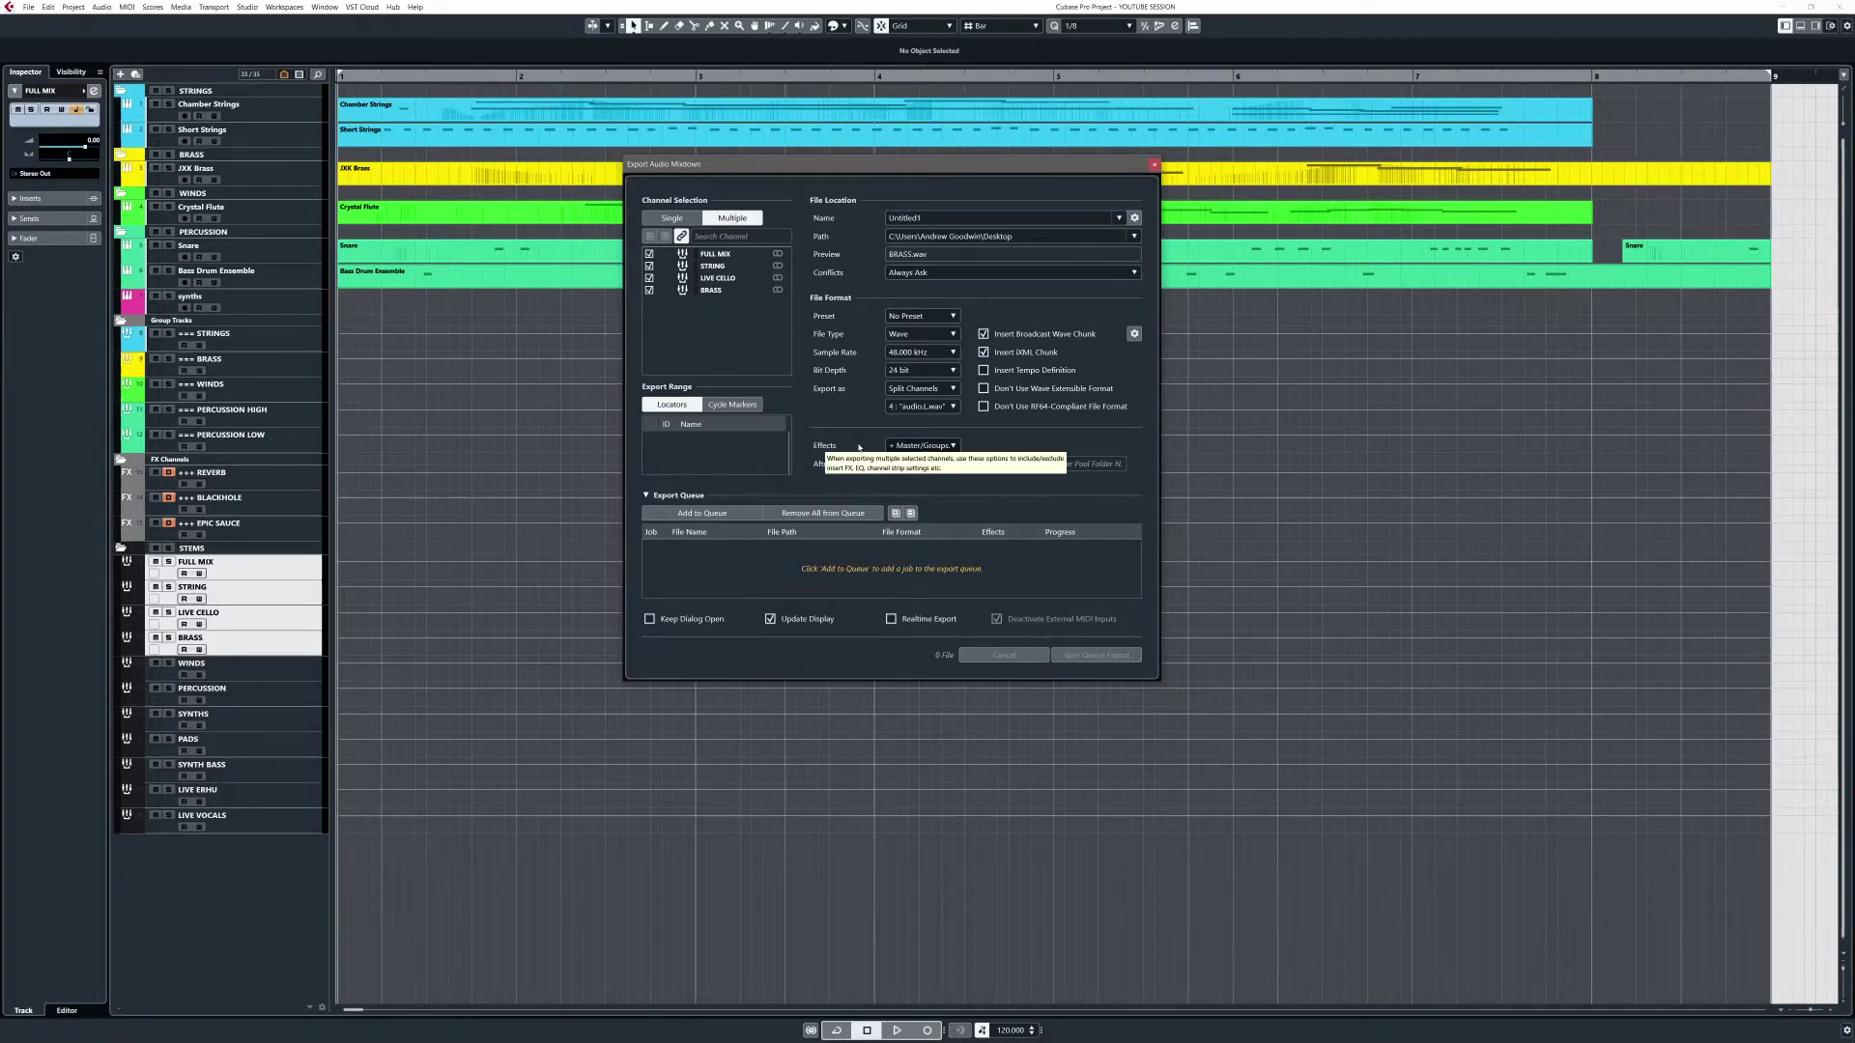
Keep Master/Groups/Sends effects and queue the FULL MIX, STRING, LIVE CELLO and BRASS stem export
left_click(920, 446)
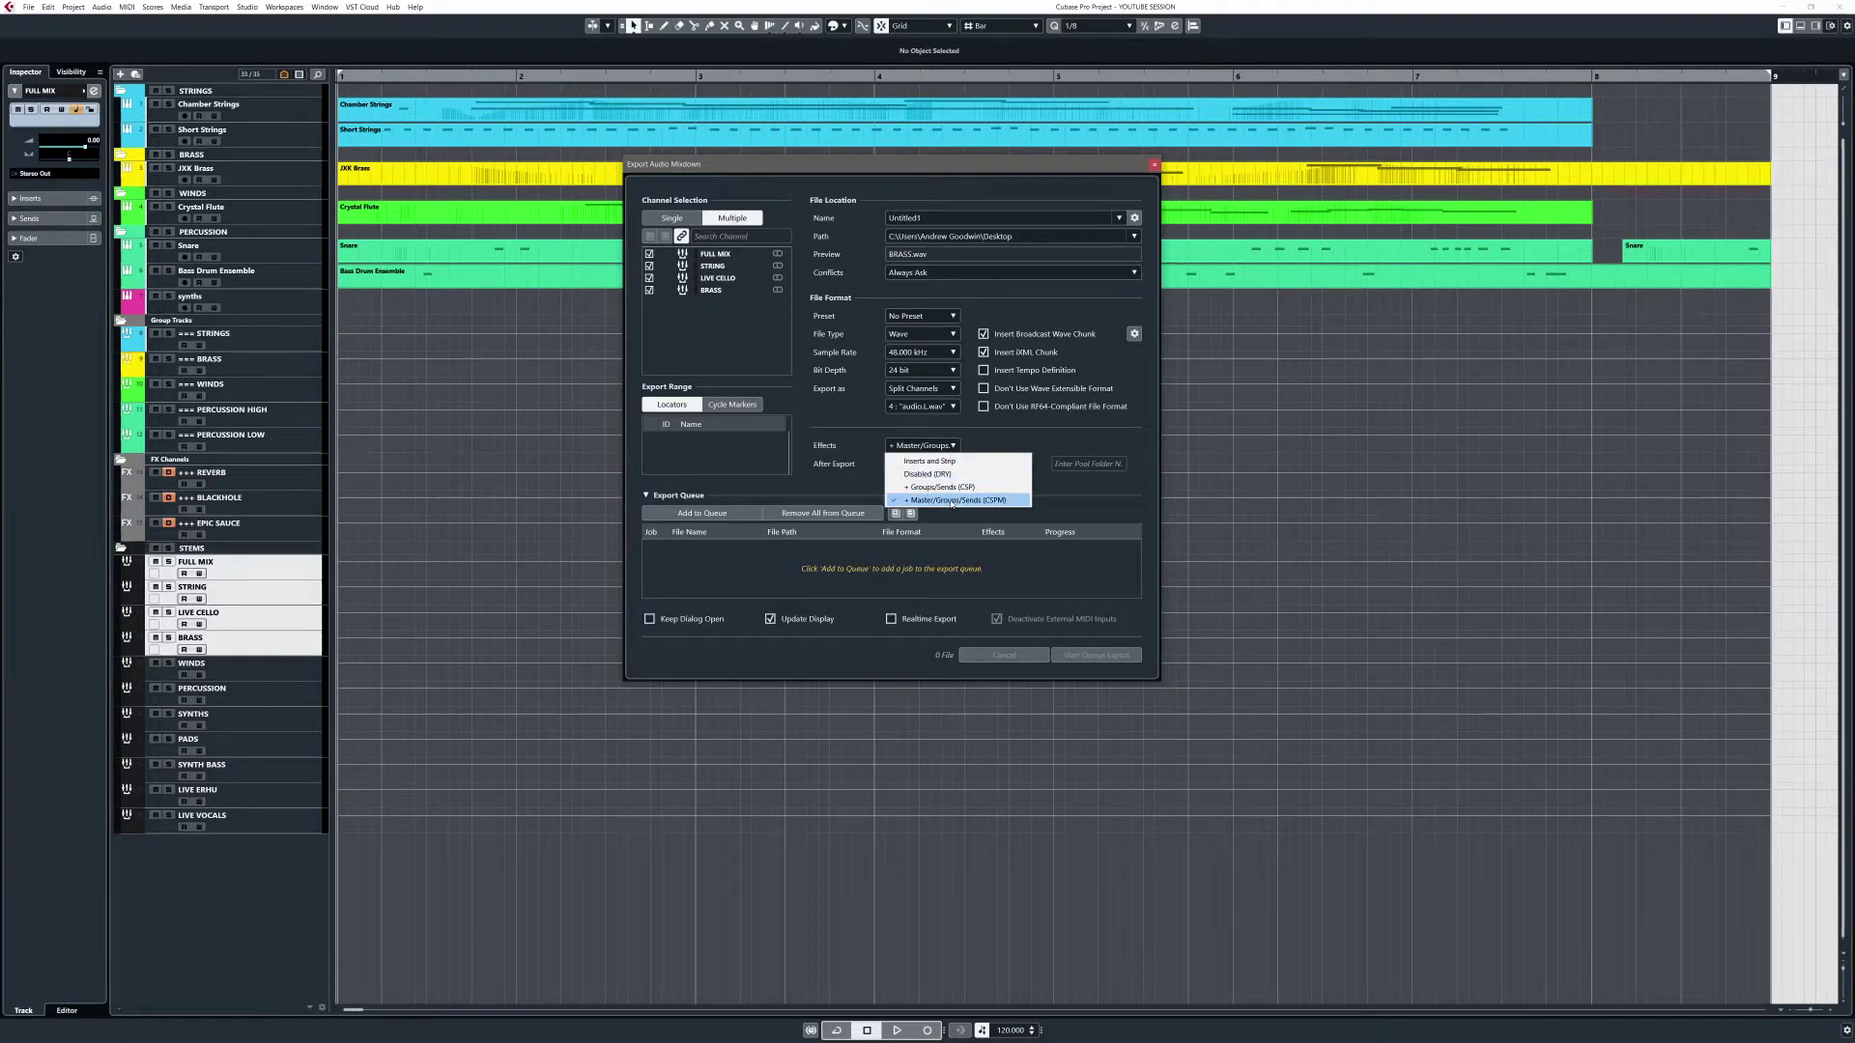
left_click(952, 501)
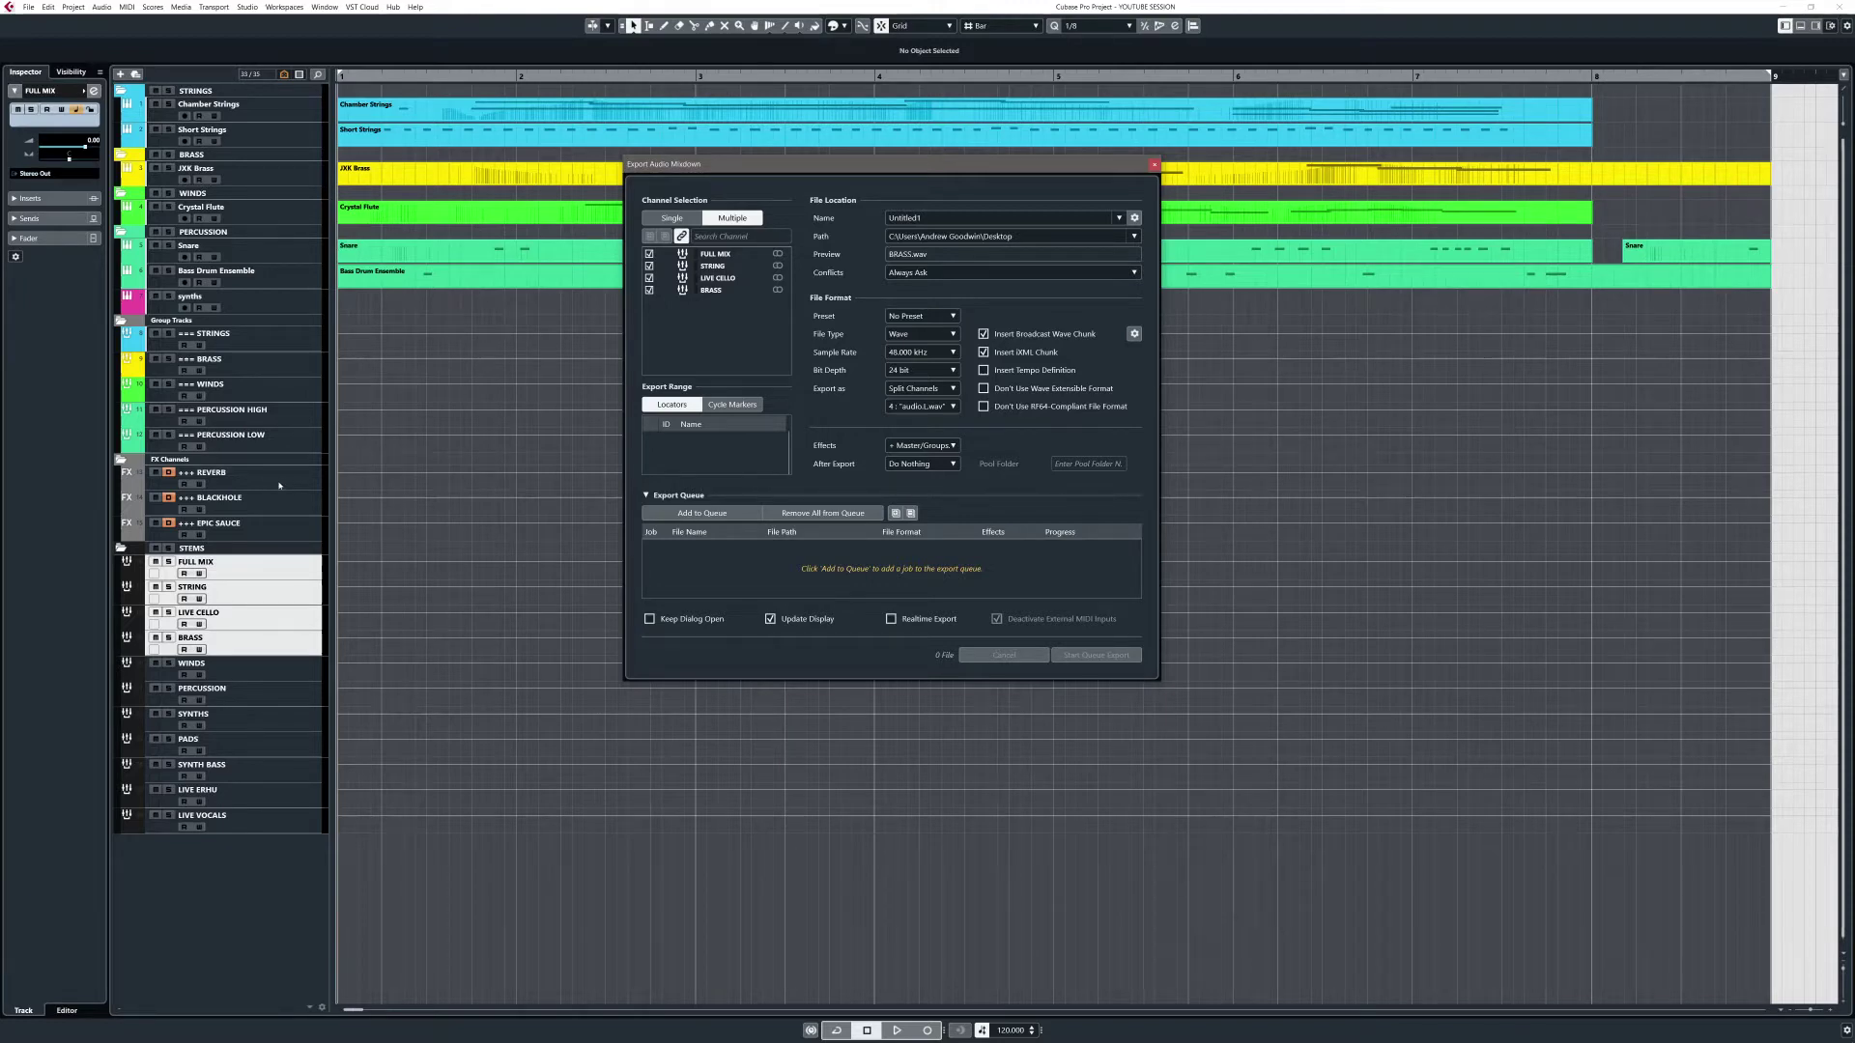
left_click(702, 513)
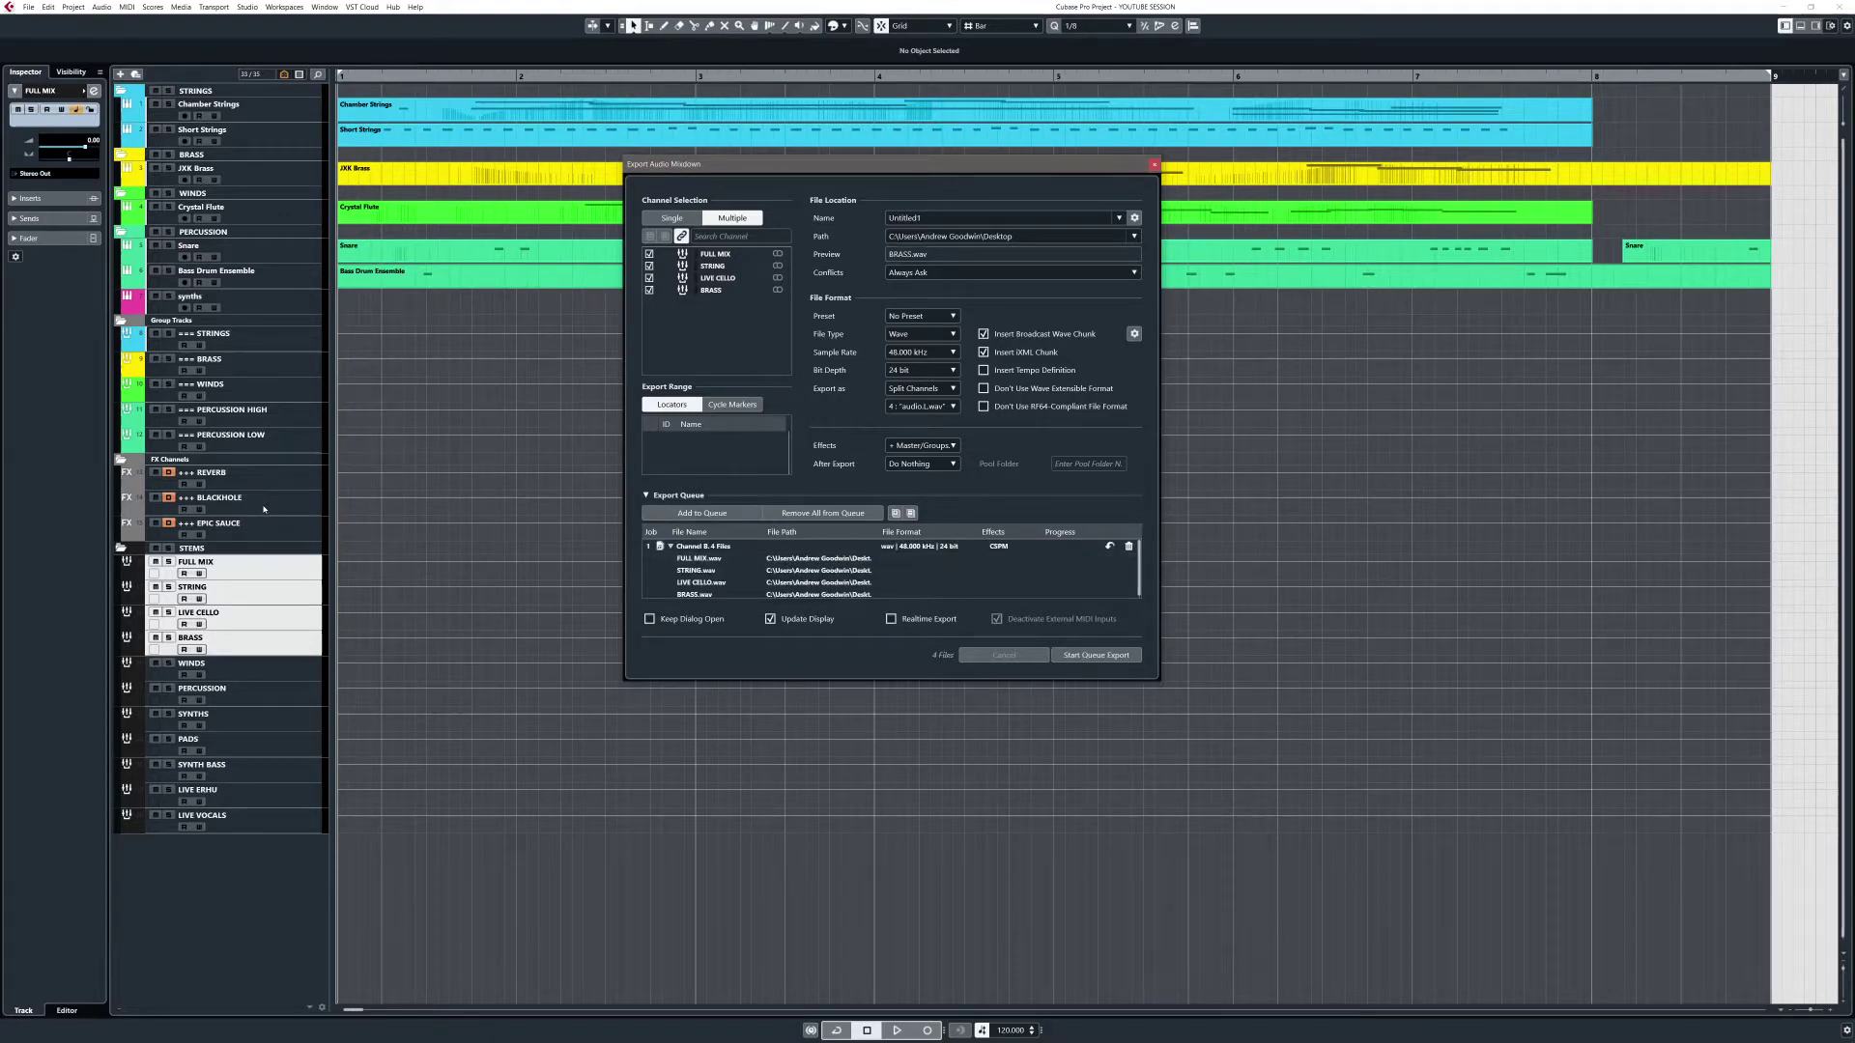
left_click(264, 504)
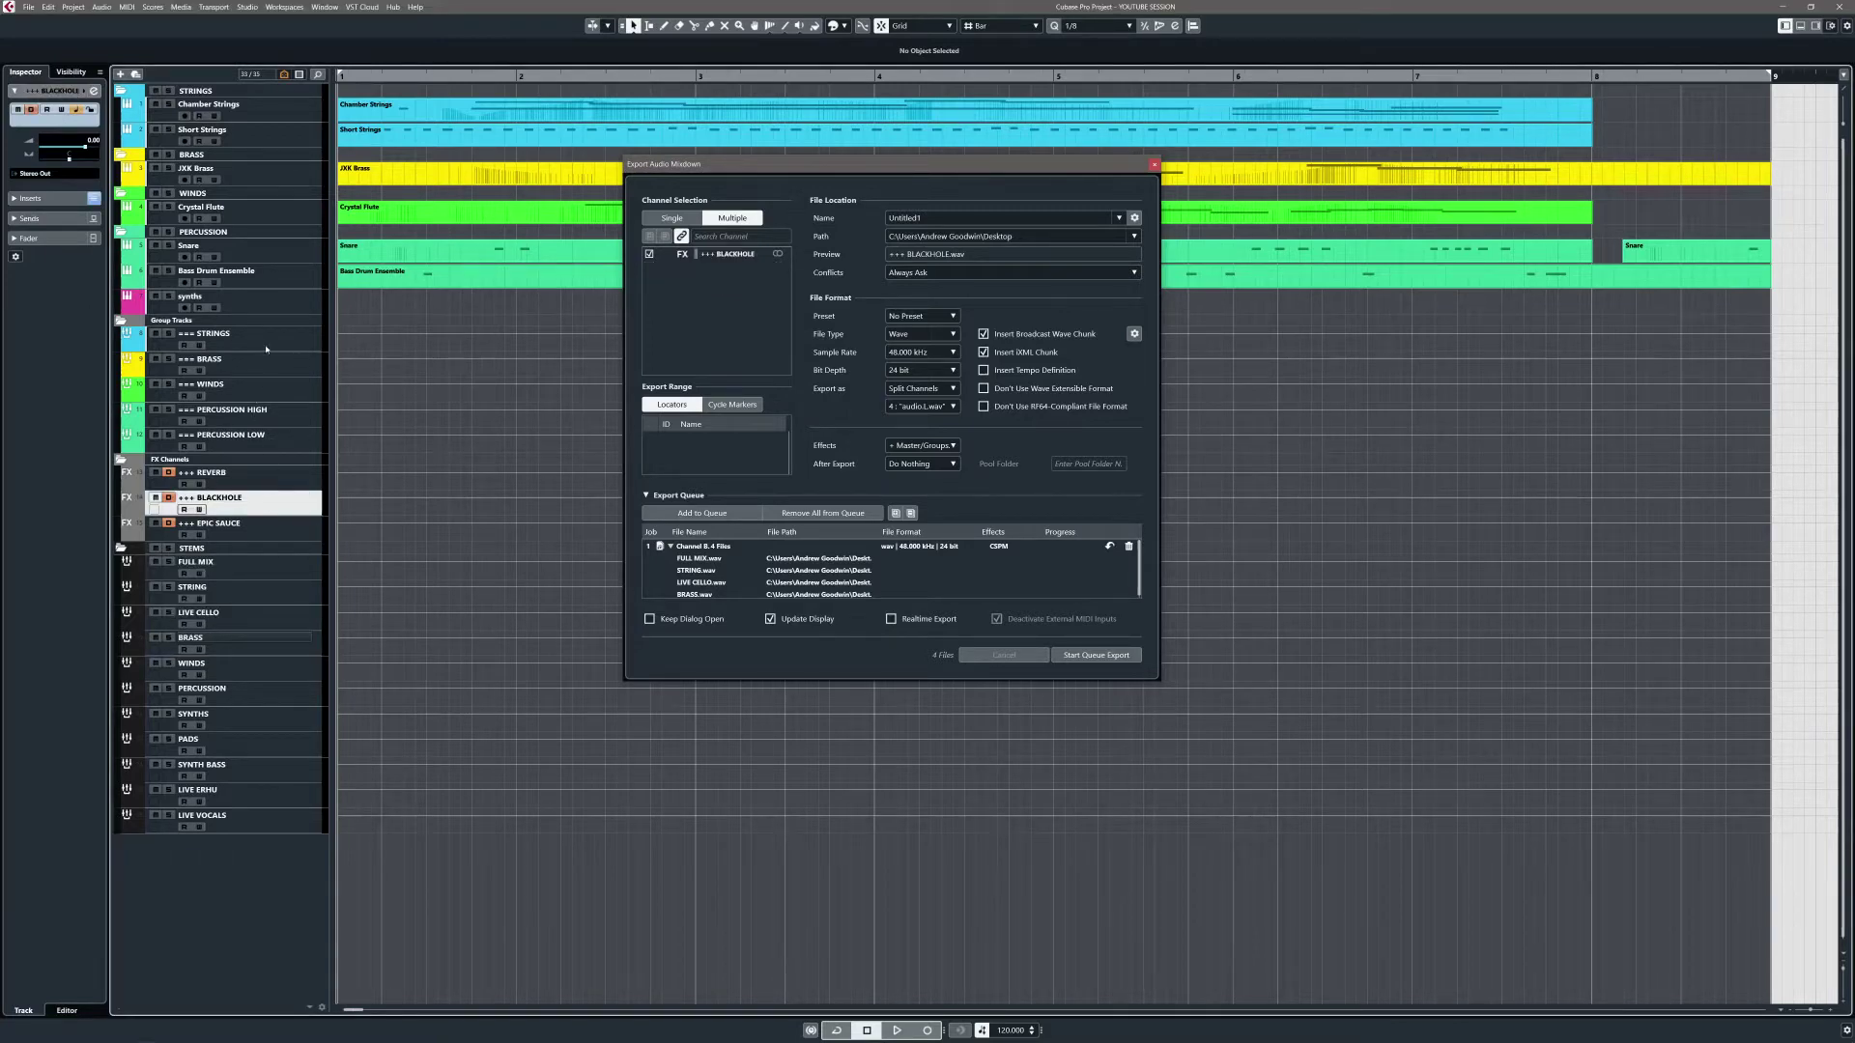
Check the STRINGS, REVERB and BLACKHOLE channels, then select stems FULL MIX through PERCUSSION
left_click(253, 338)
left_click(262, 483)
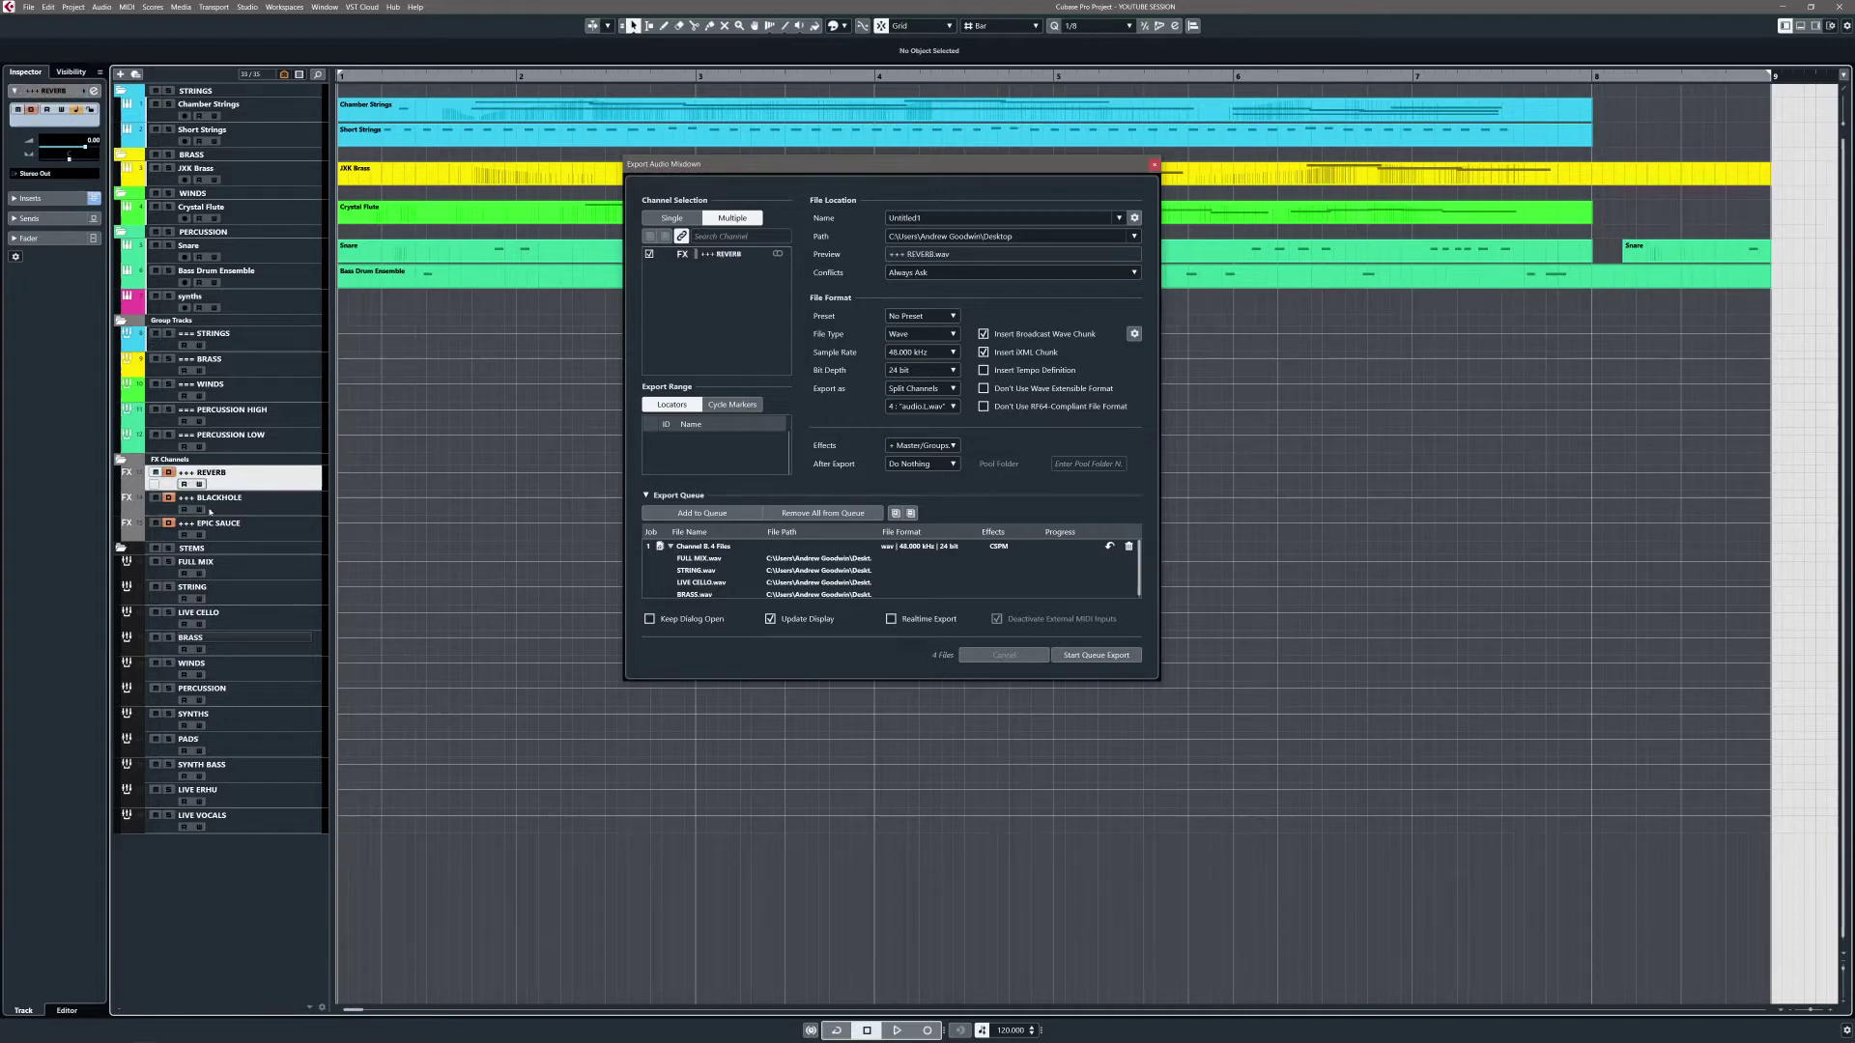
left_click(268, 512)
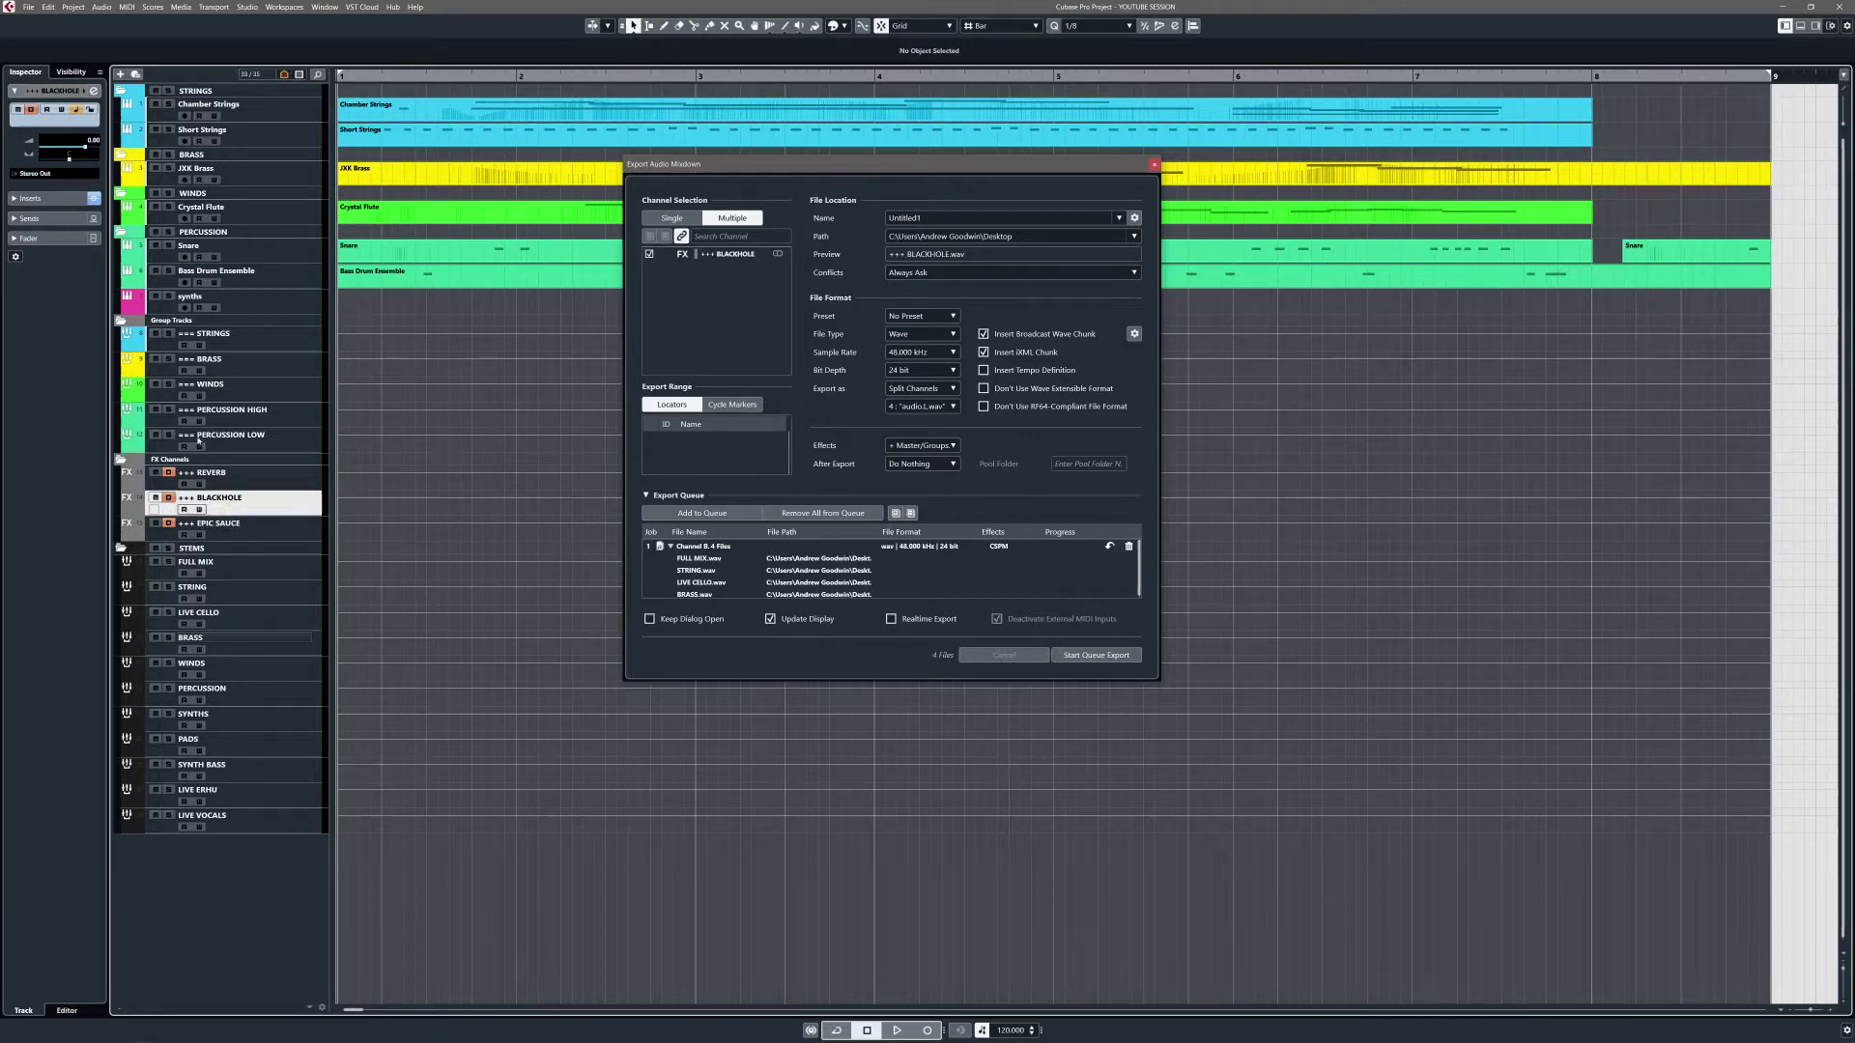
left_click(268, 343)
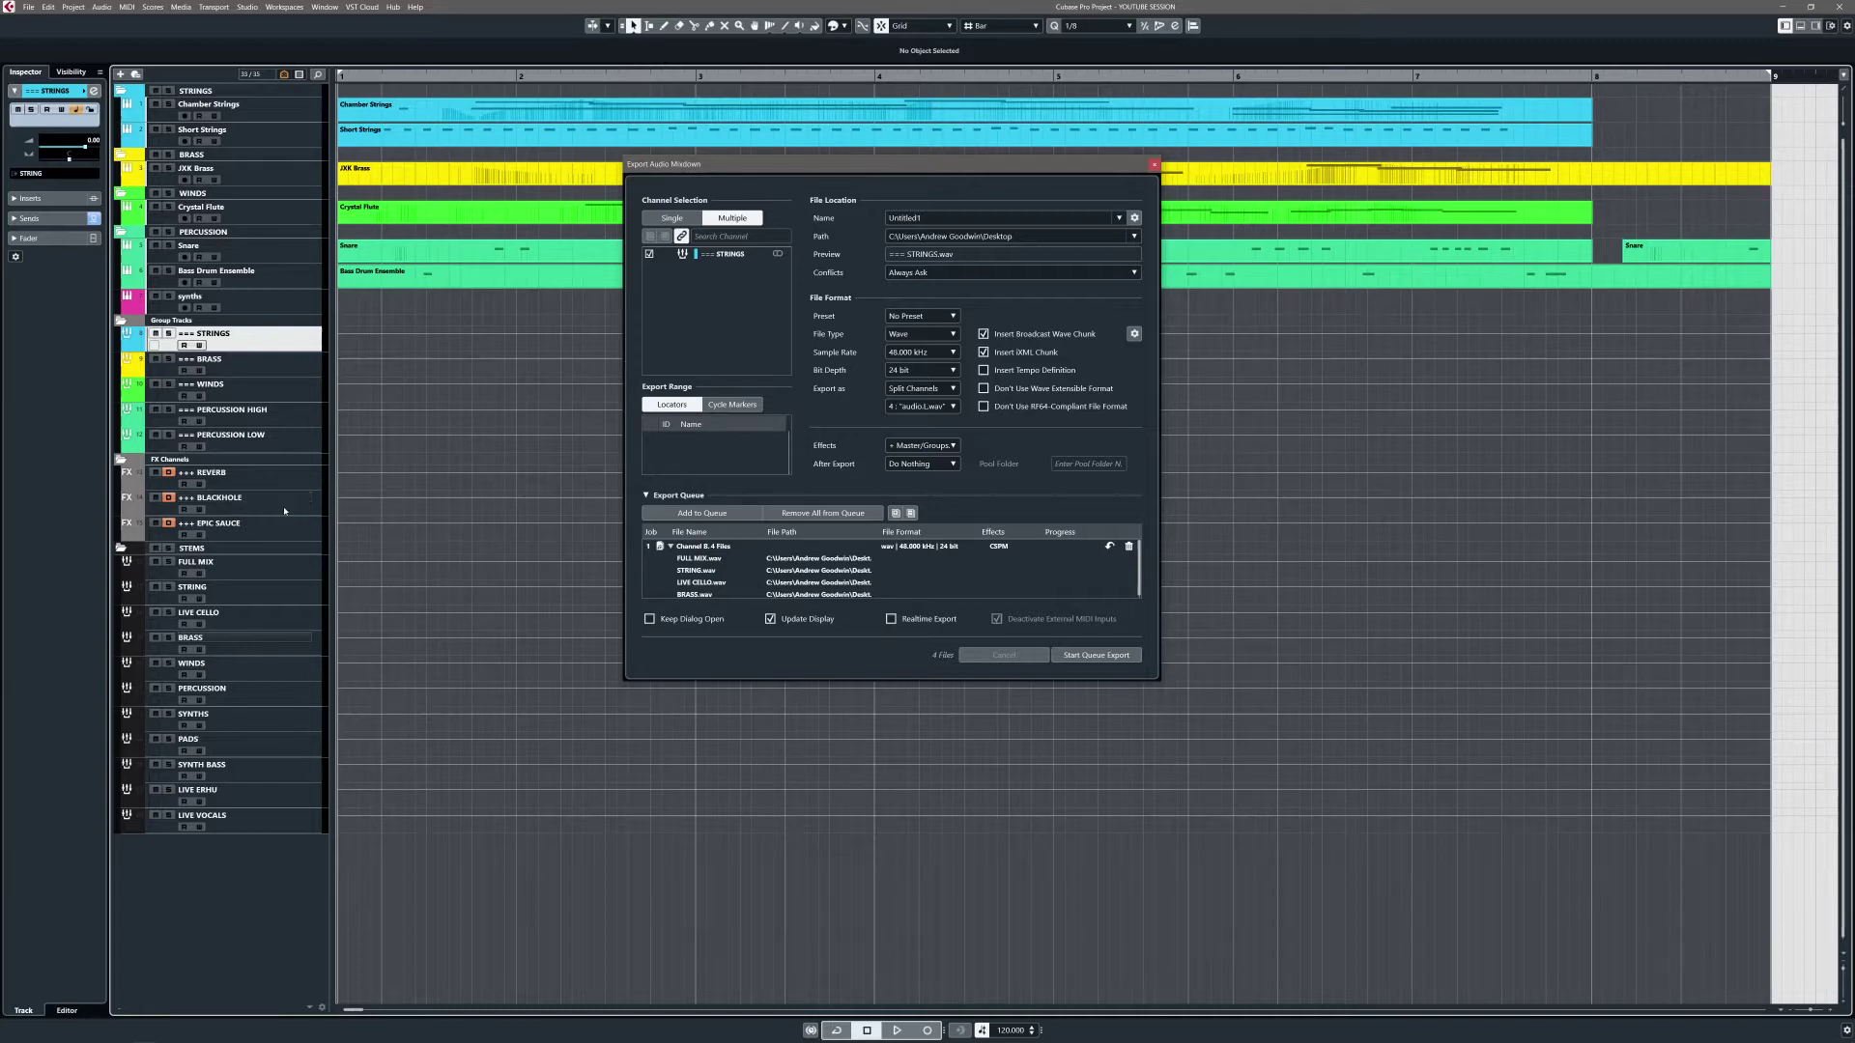
left_click(232, 568)
left_click(232, 694, "shift")
Empty the export queue, queue the six-stem job, and close the export dialog
left_click(823, 513)
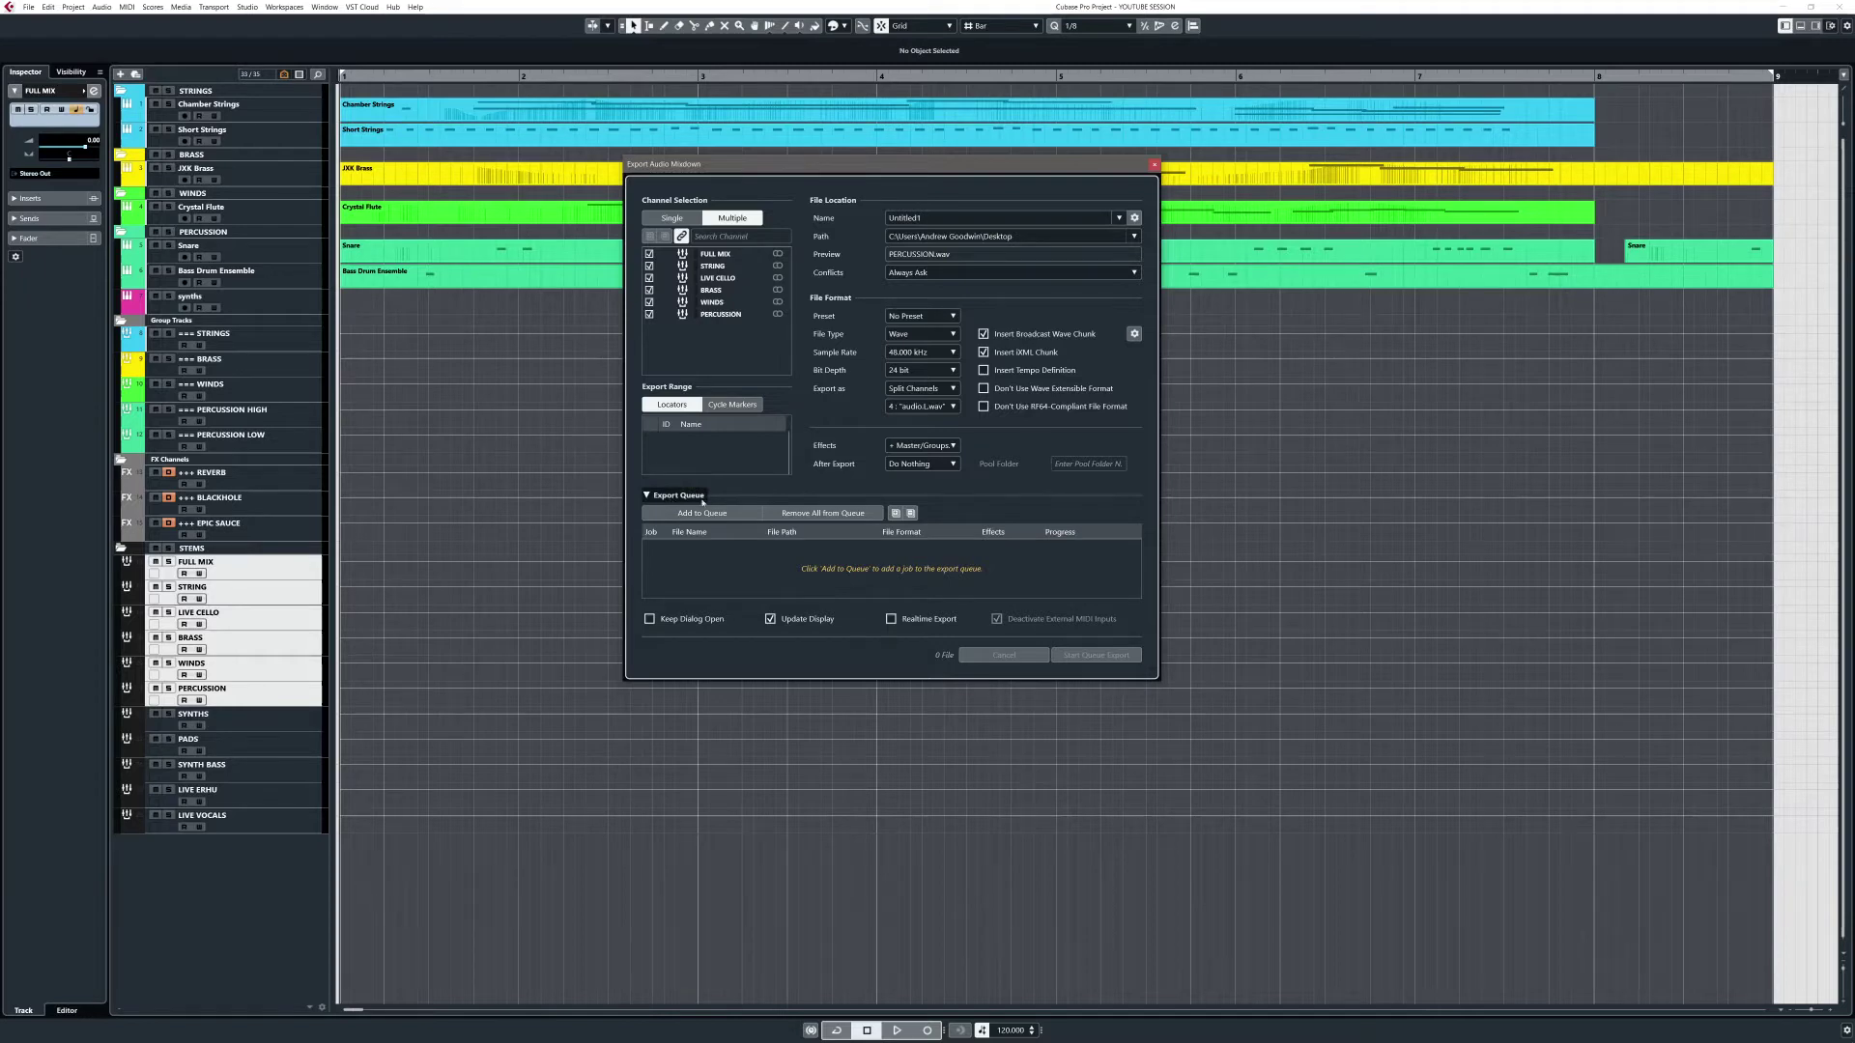
left_click(703, 513)
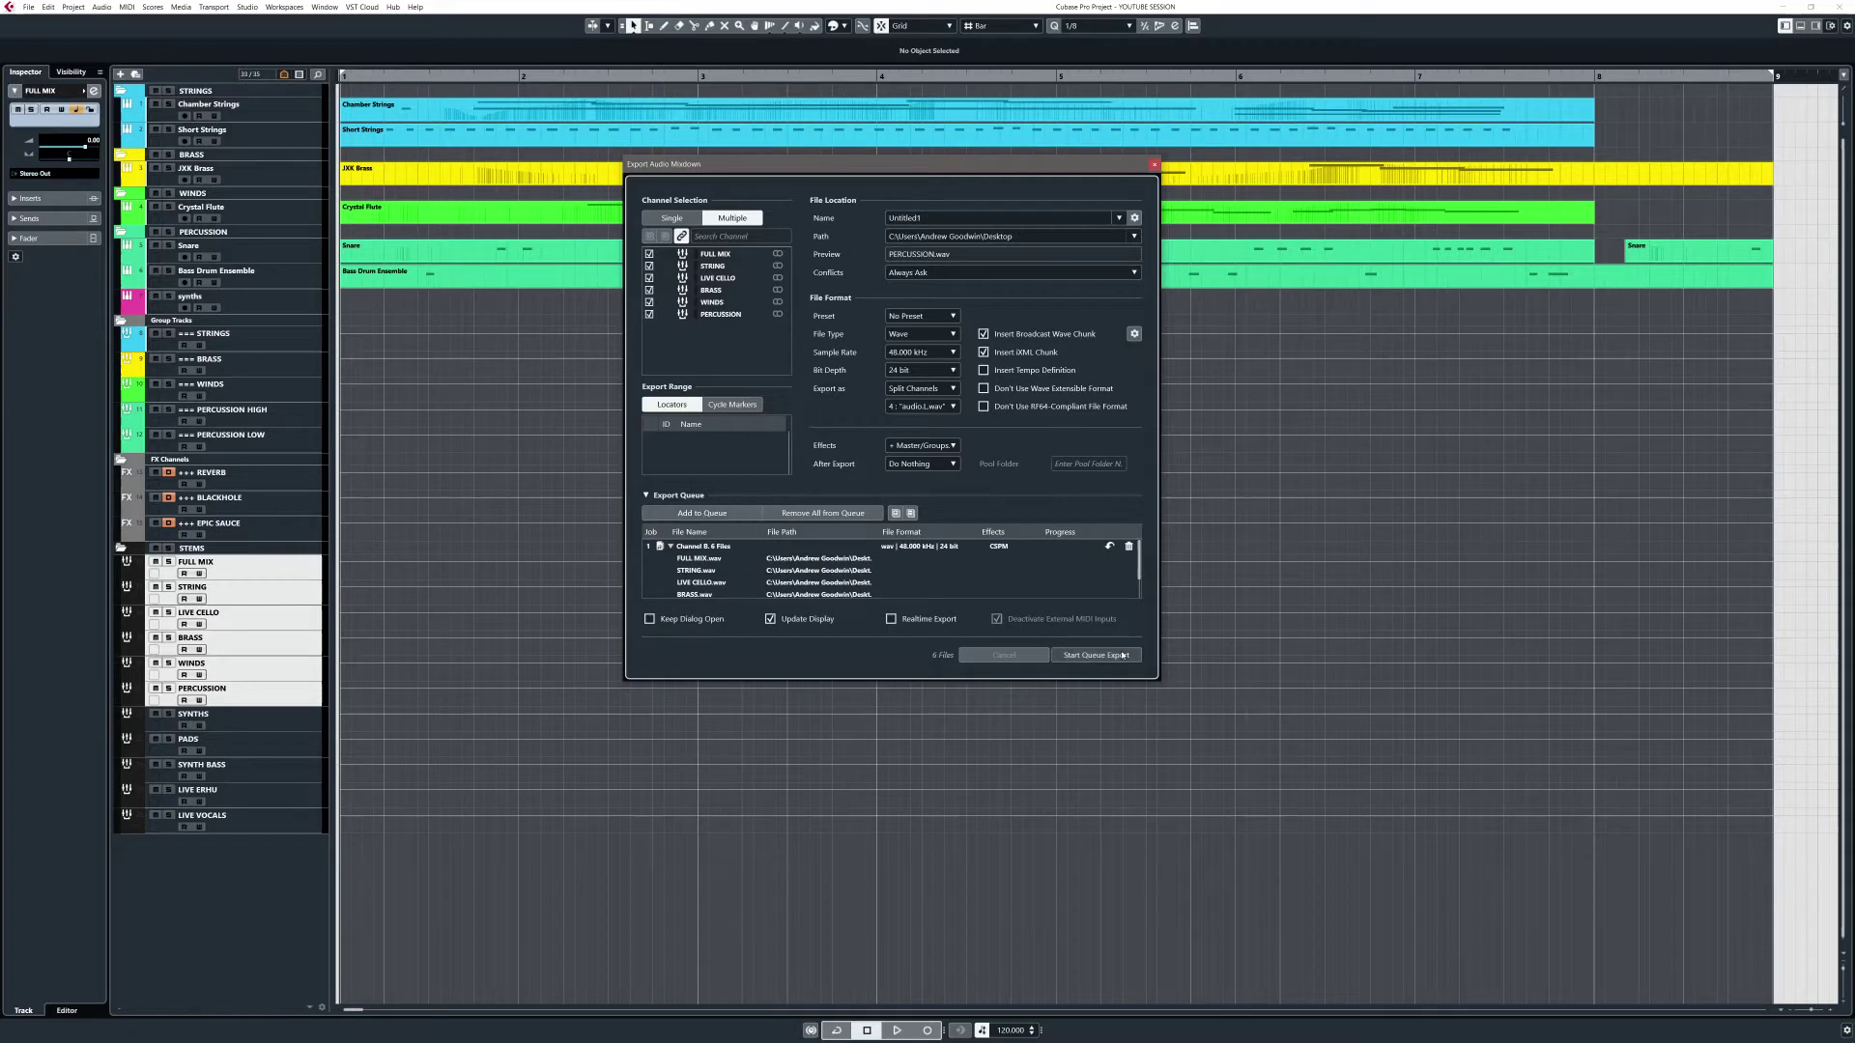
left_click(1155, 165)
left_click(294, 574)
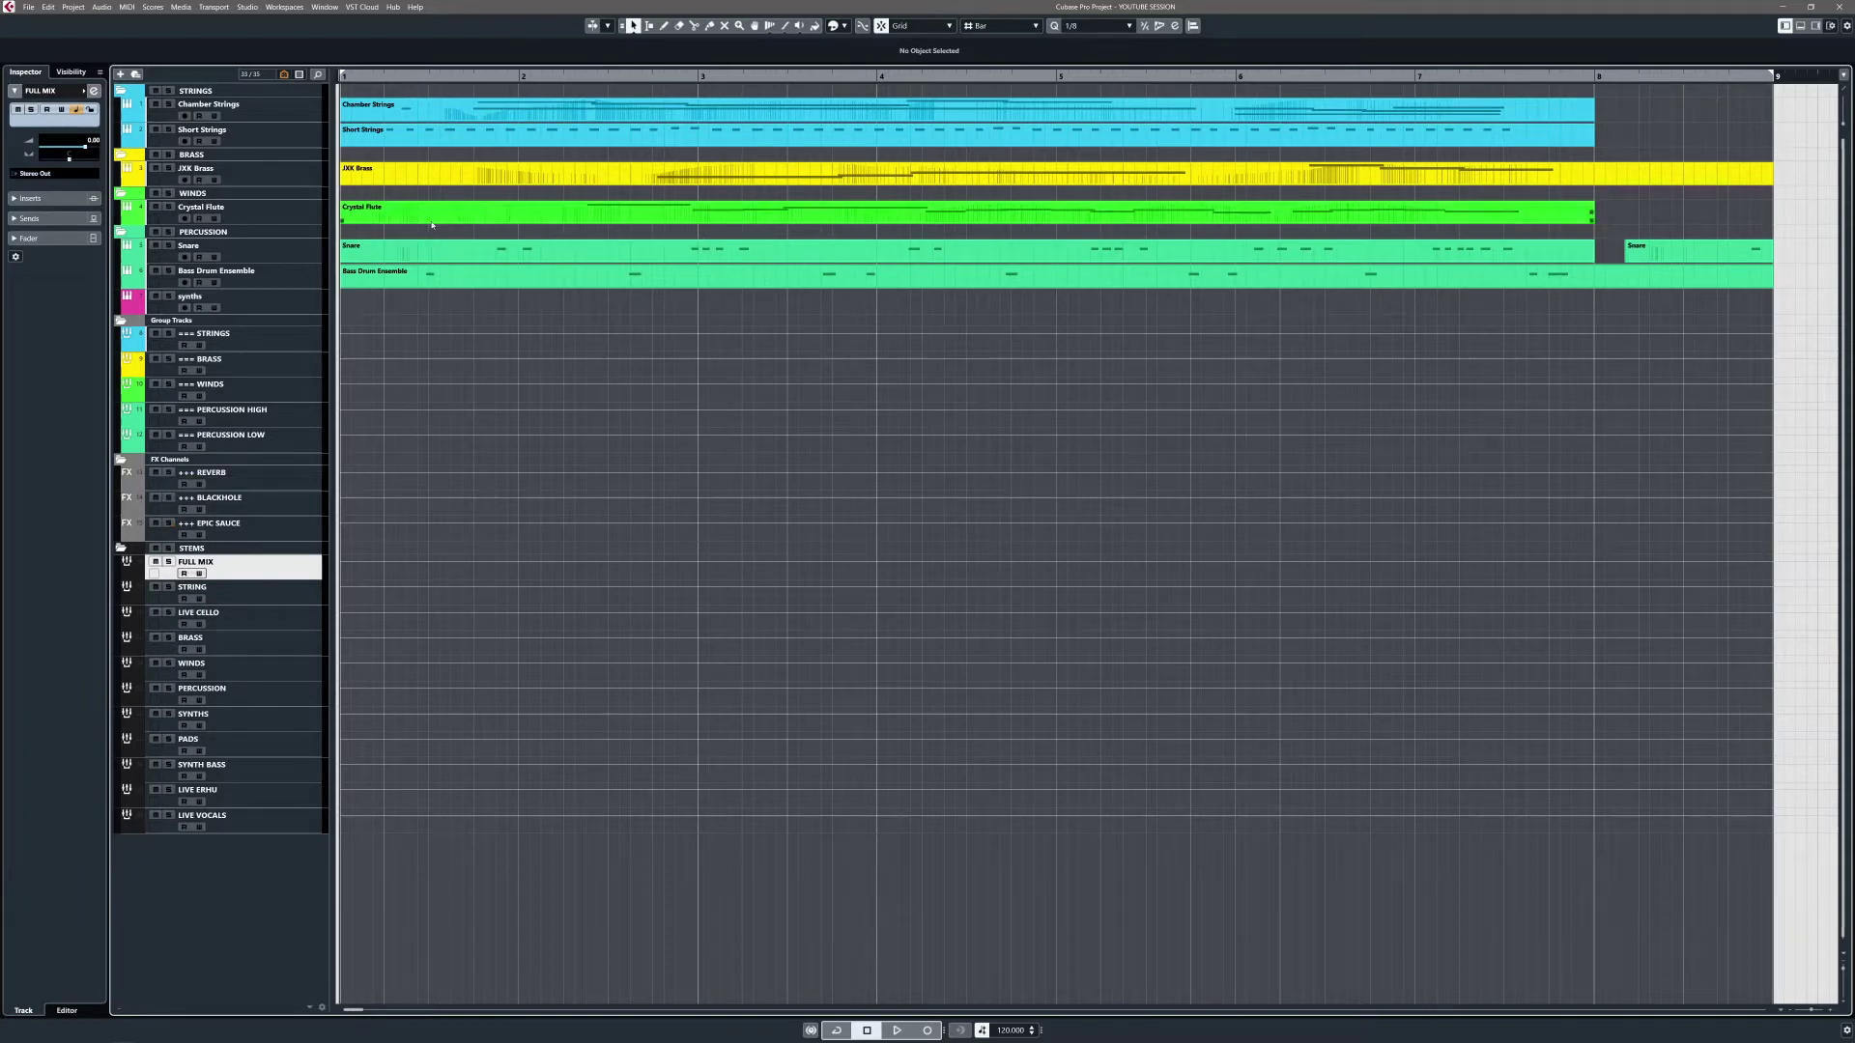
Select the STRINGS group track and expand its Inspector Sends, showing REVERB and BLACKHOLE
left_click(360, 117)
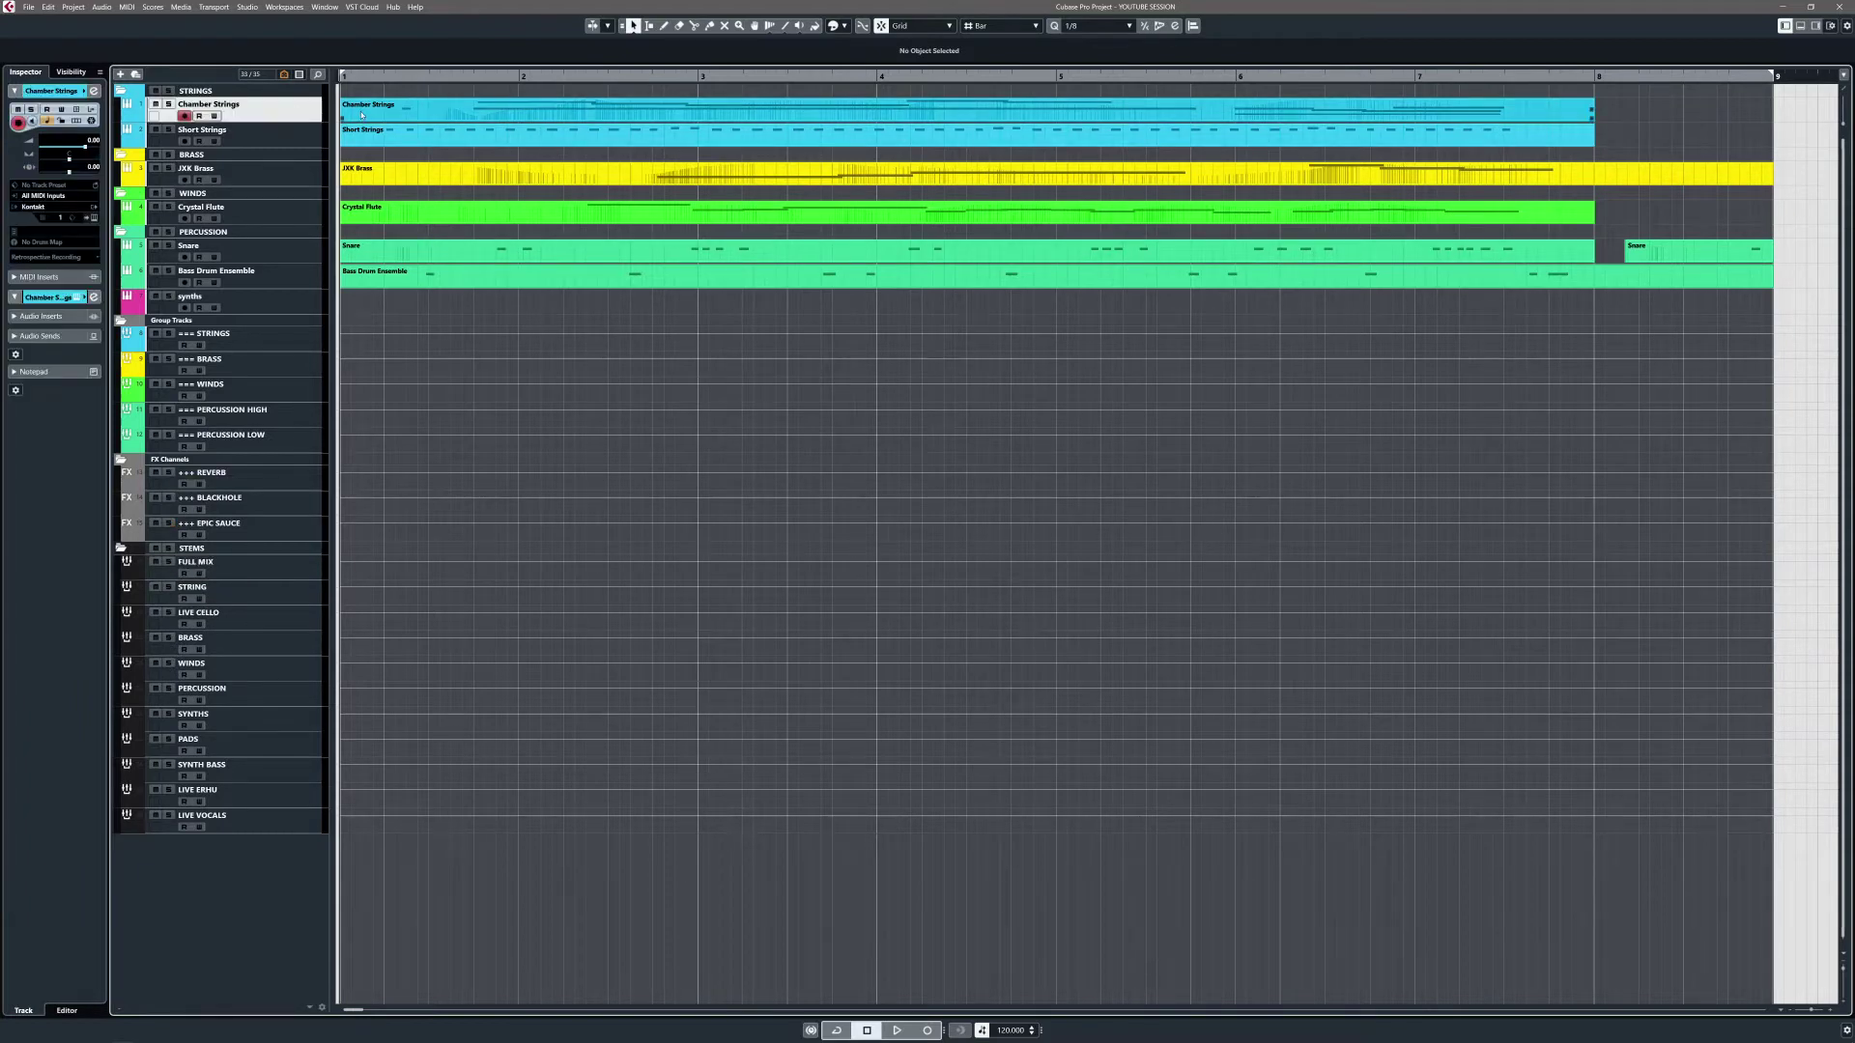
left_click(275, 335)
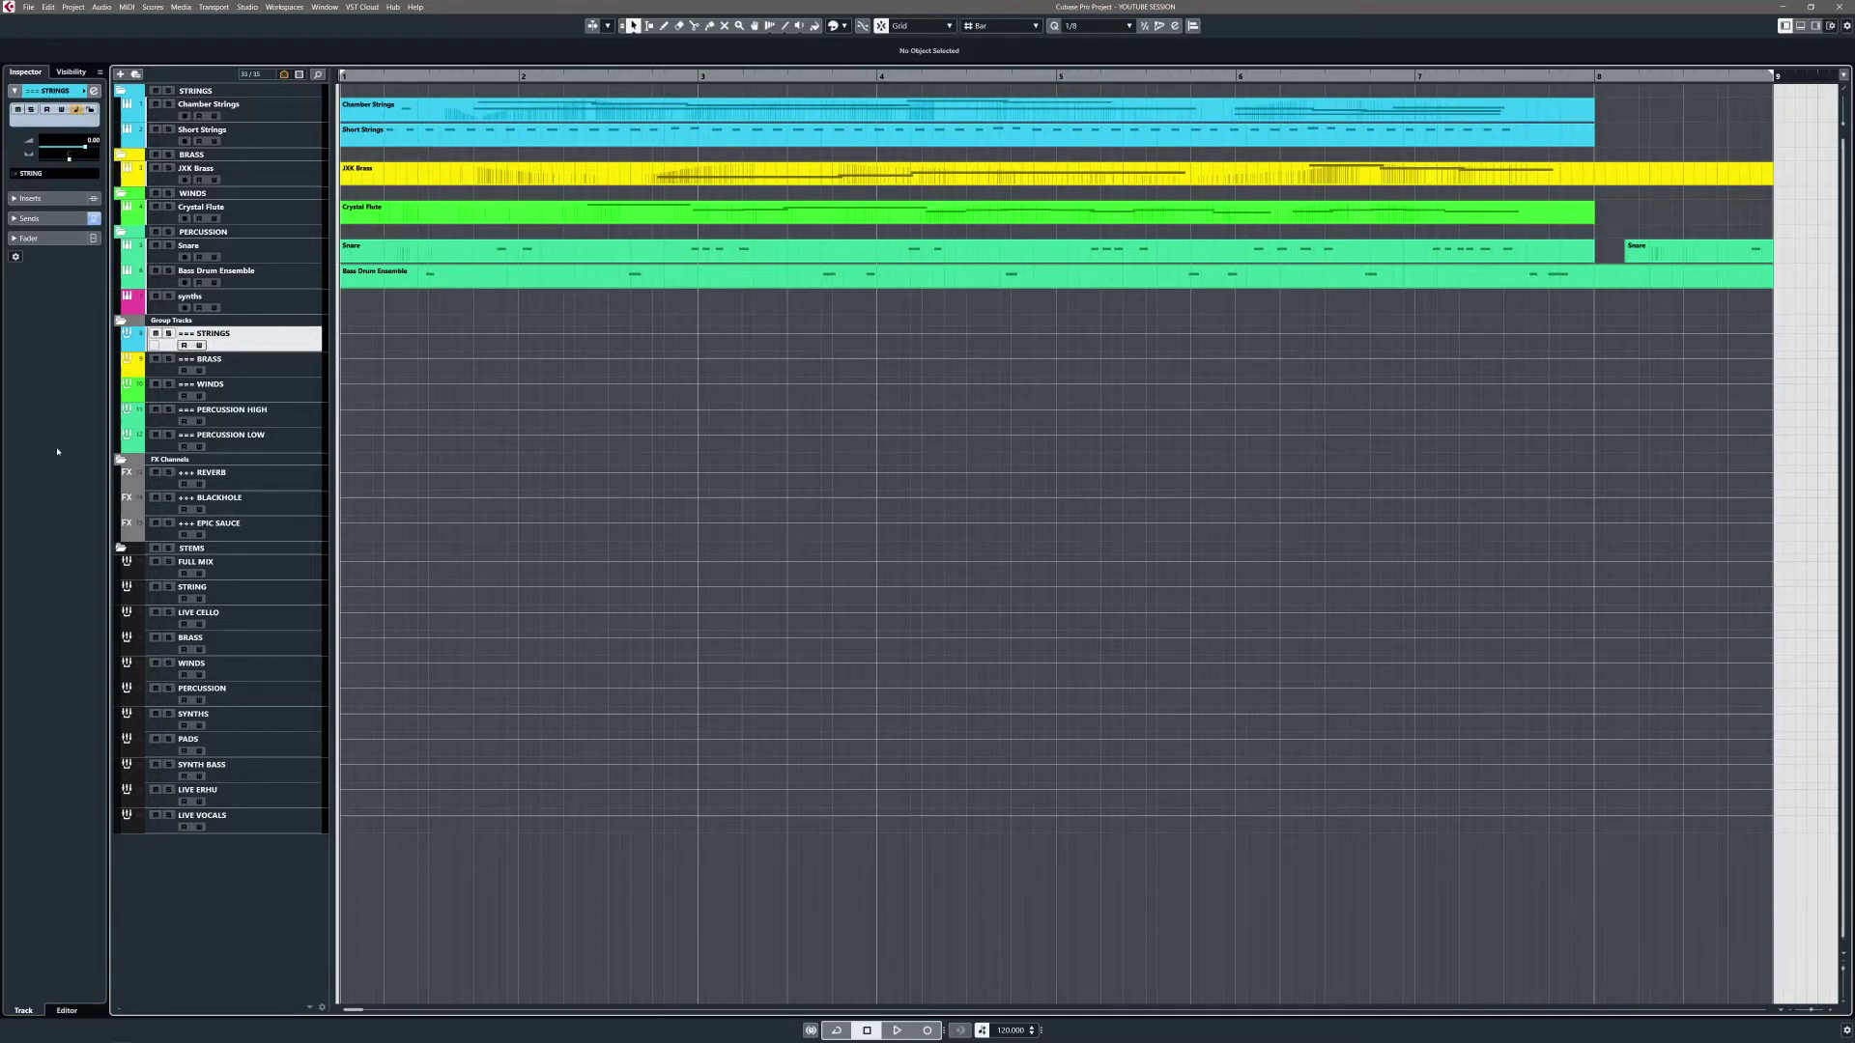
left_click(240, 596)
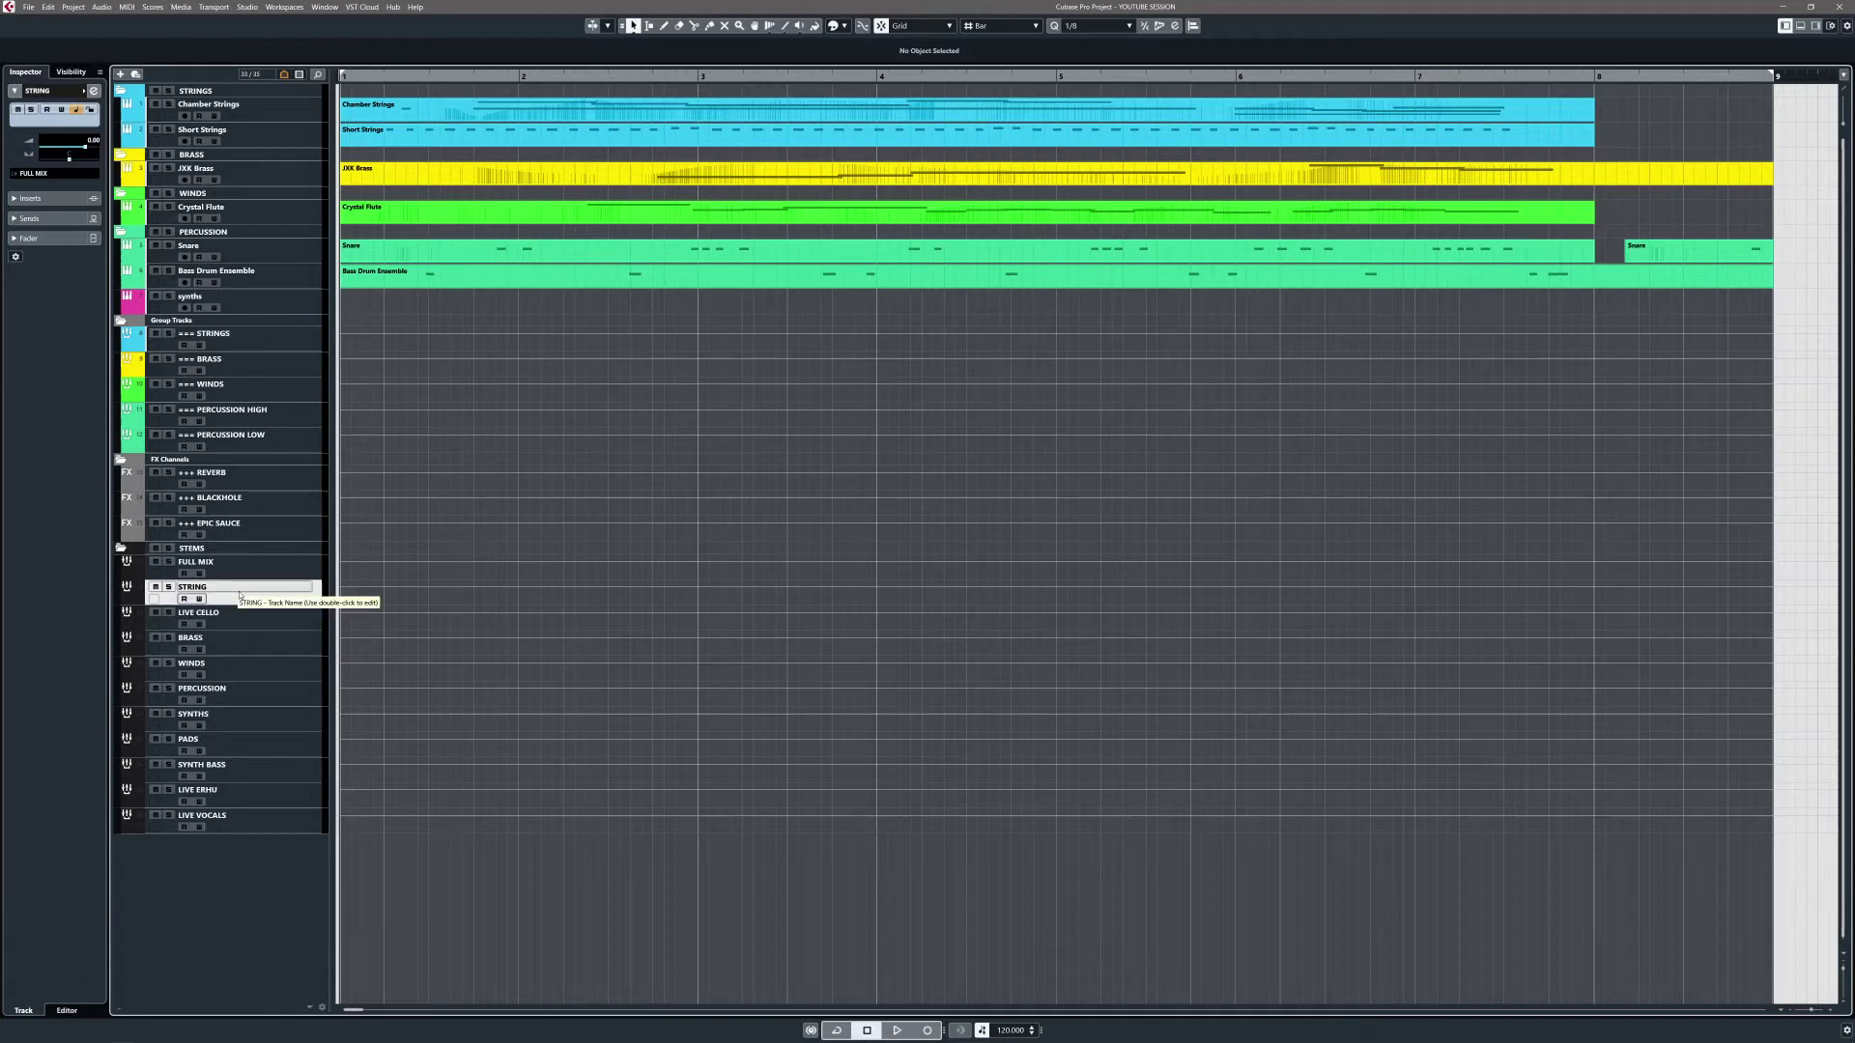
left_click(203, 338)
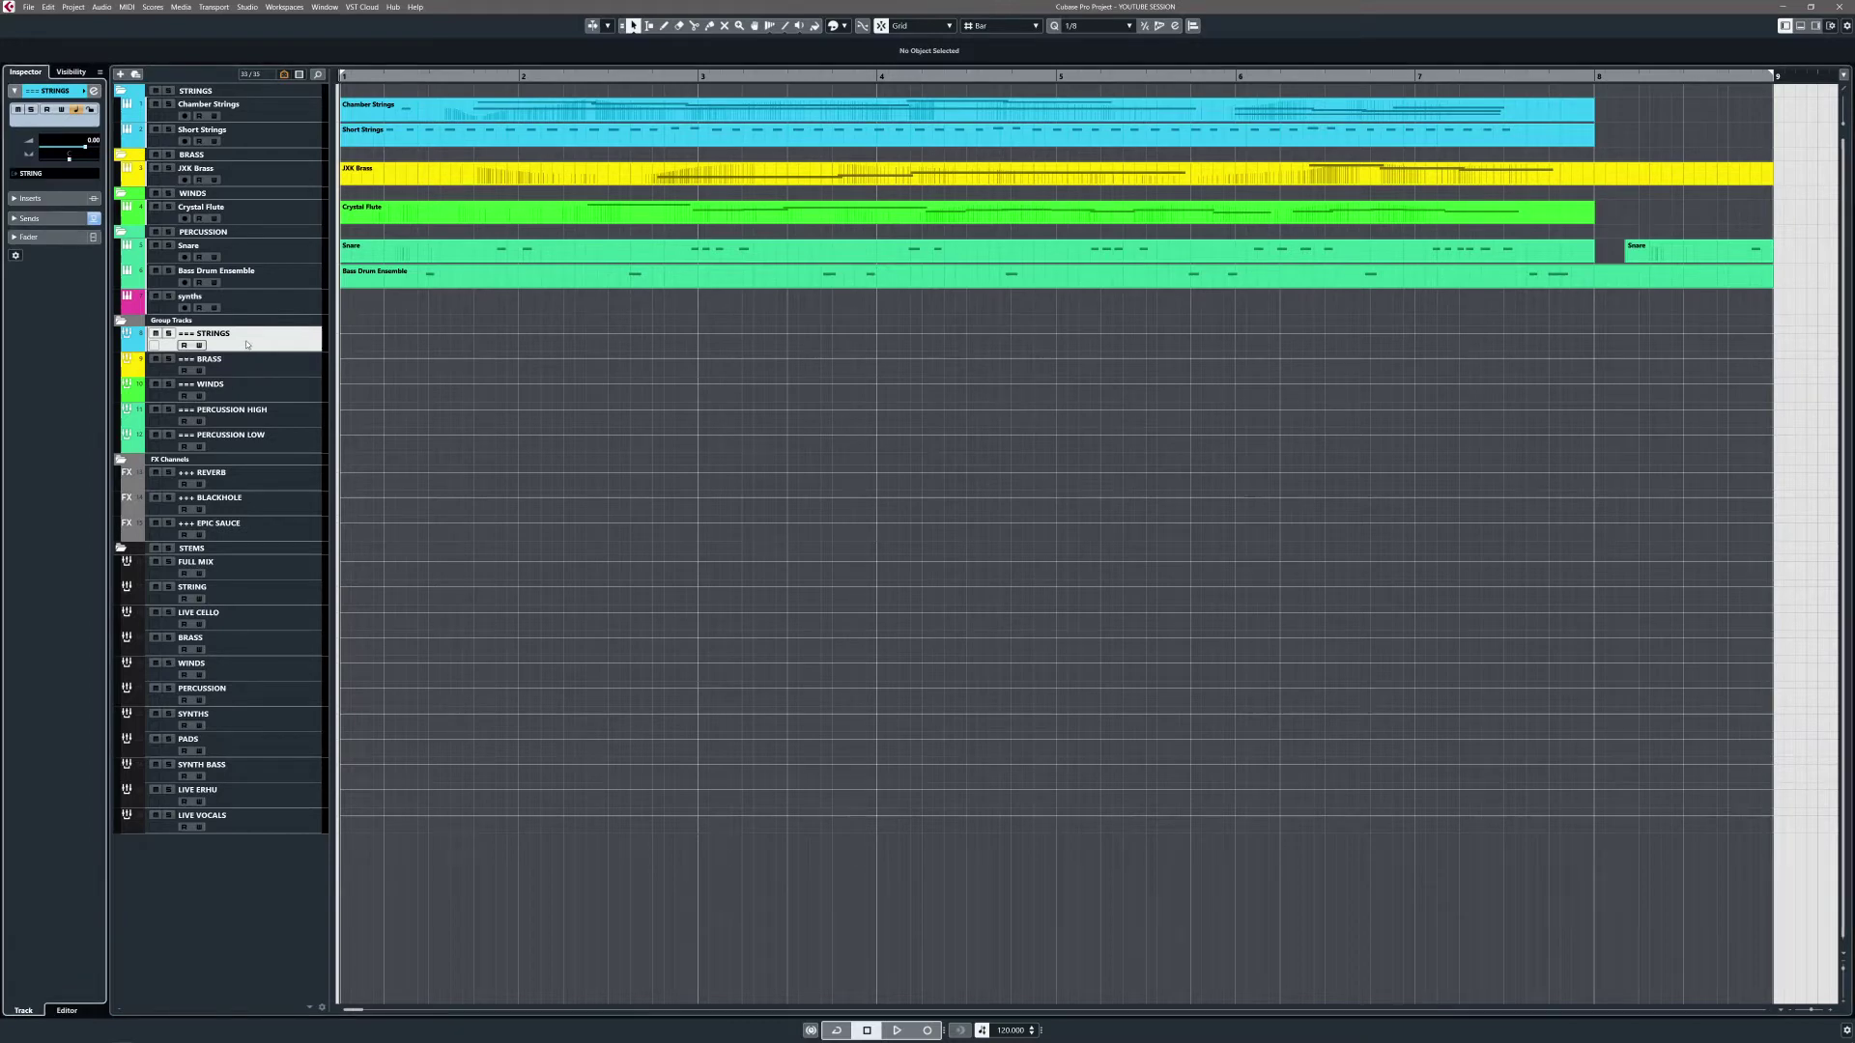
left_click(39, 219)
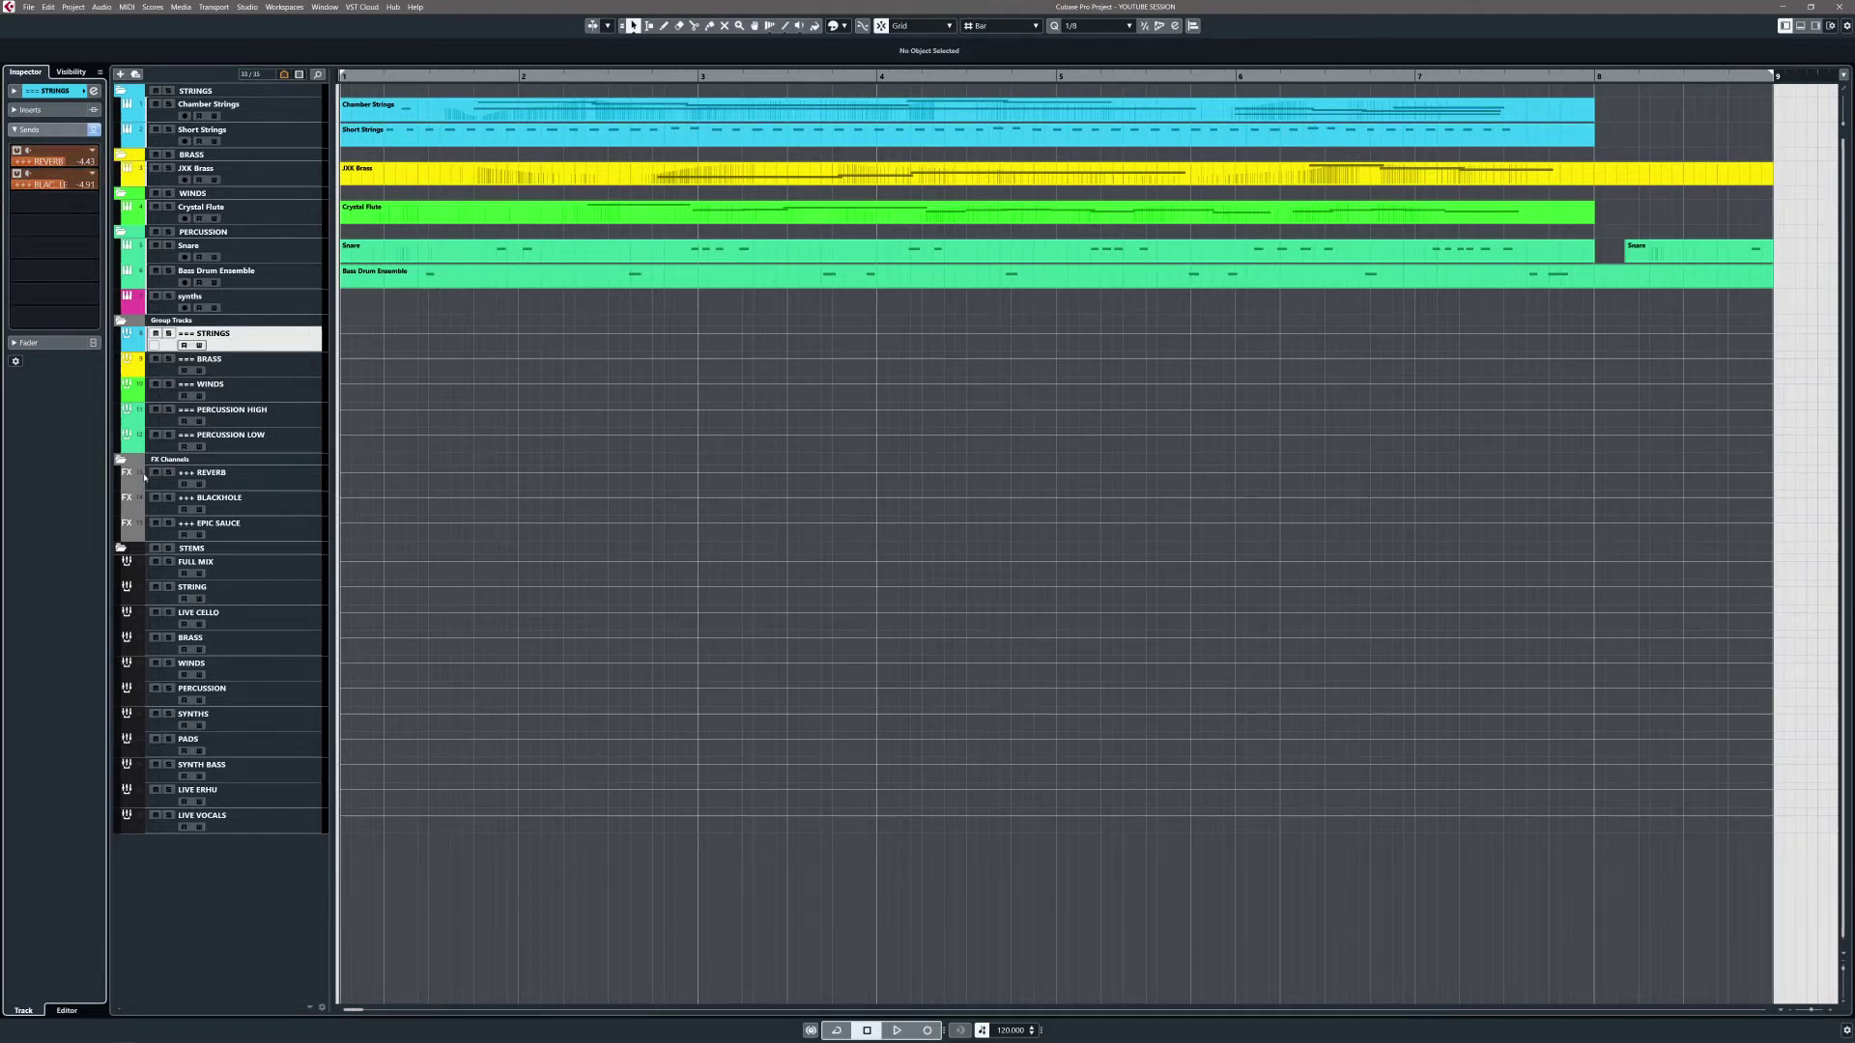
Route the REVERB FX channel's output to the STRING stem
left_click(251, 477)
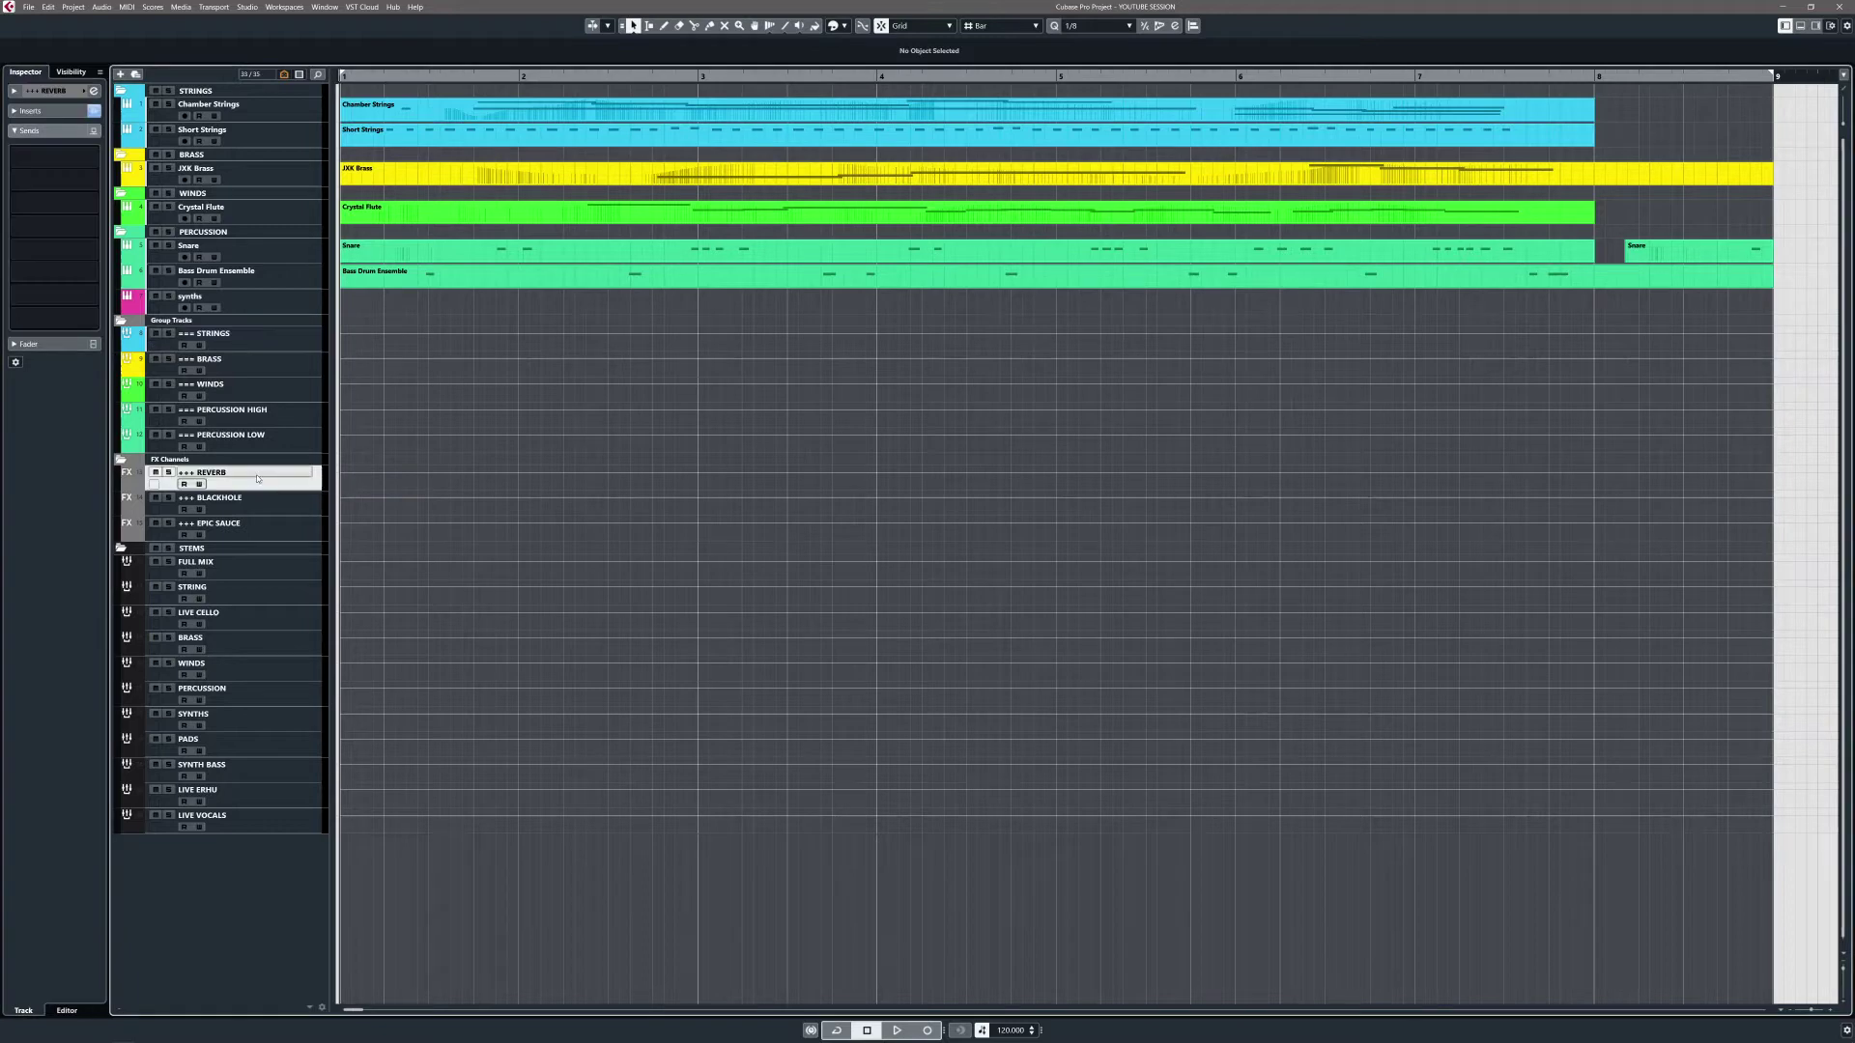
left_click(43, 112)
left_click(48, 90)
left_click(55, 171)
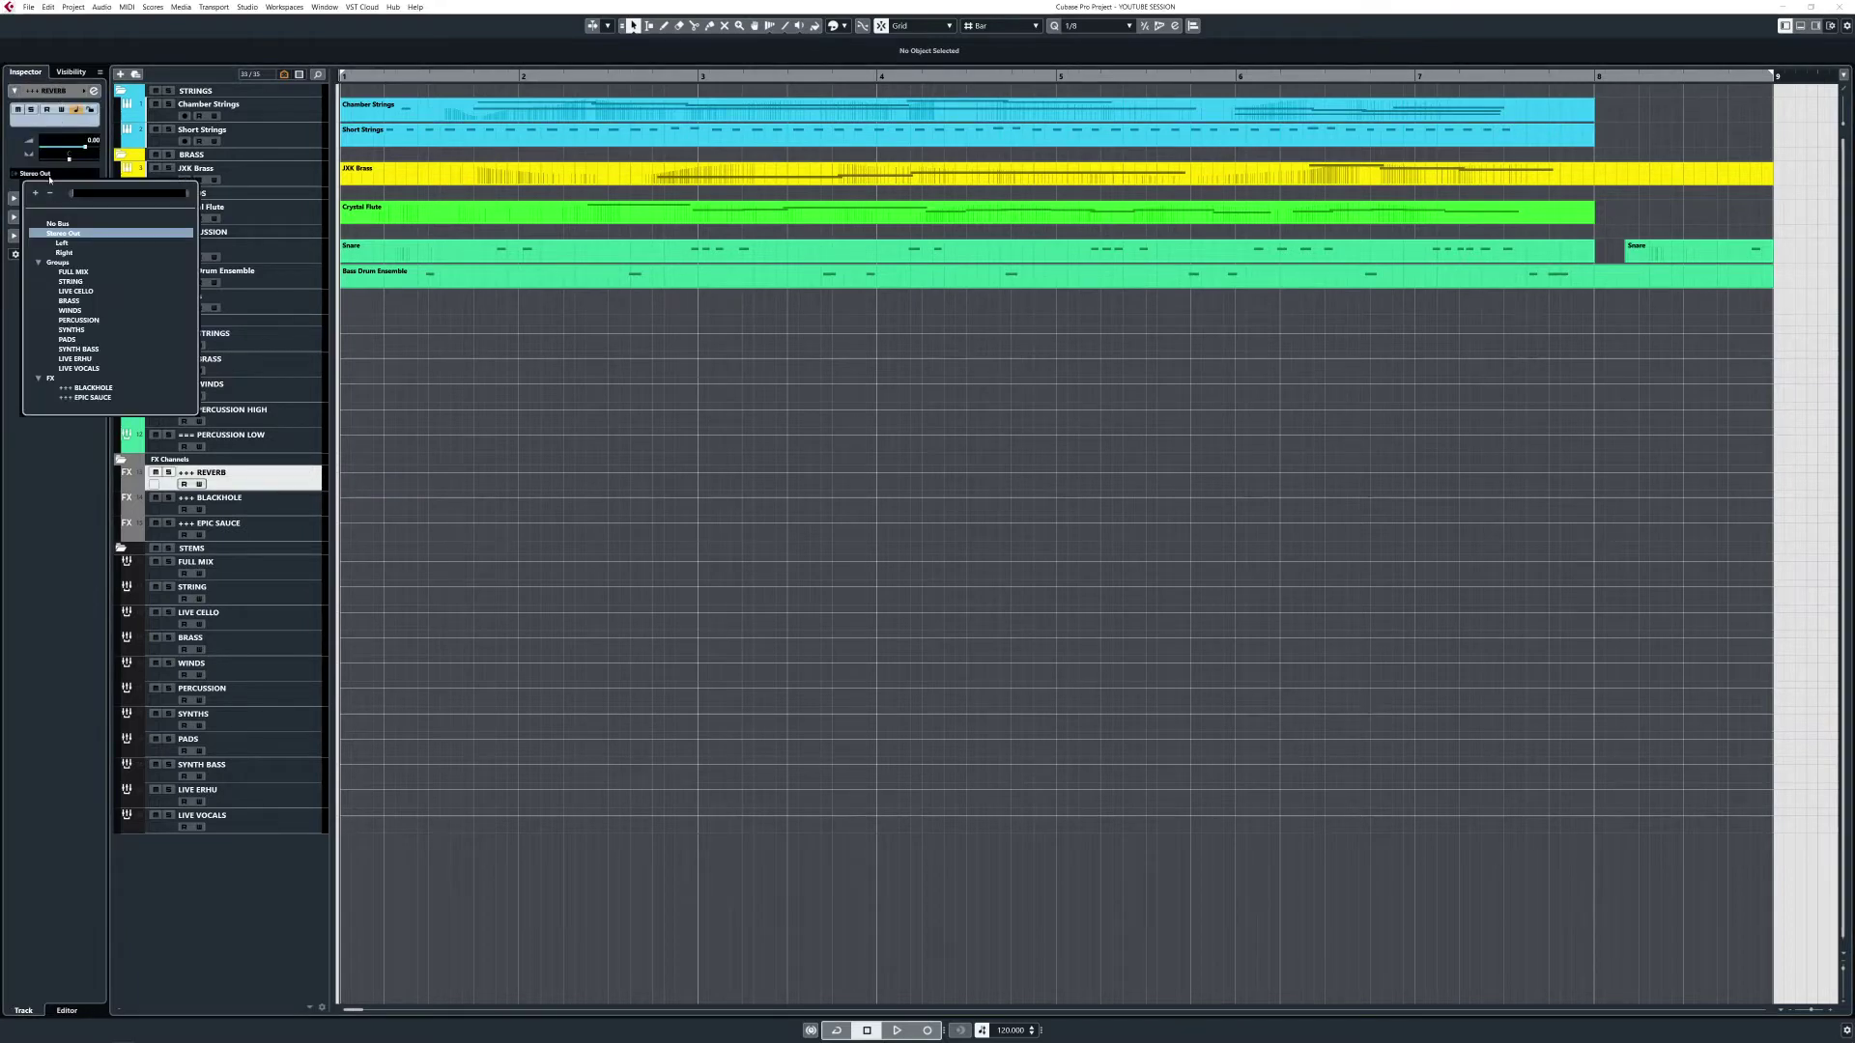
left_click(89, 281)
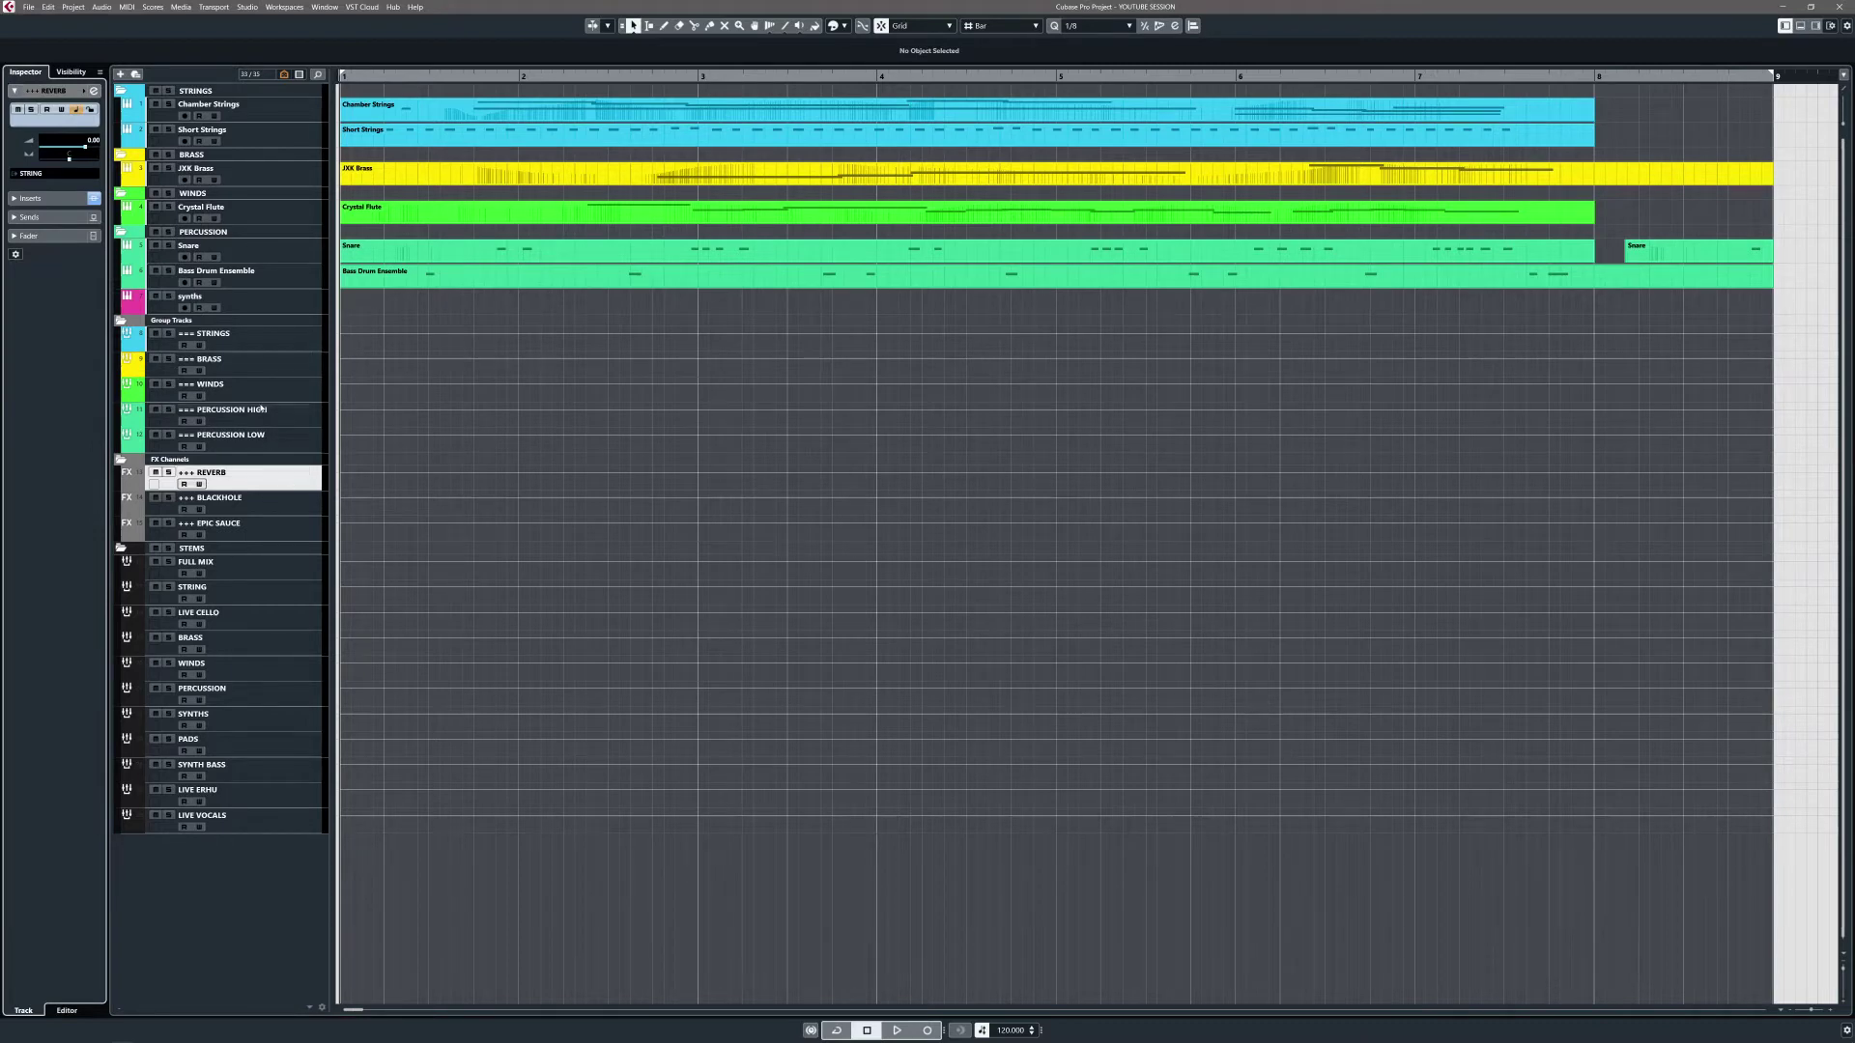
Duplicate the REVERB FX channel and route the copy's output to BRASS
left_click(265, 374)
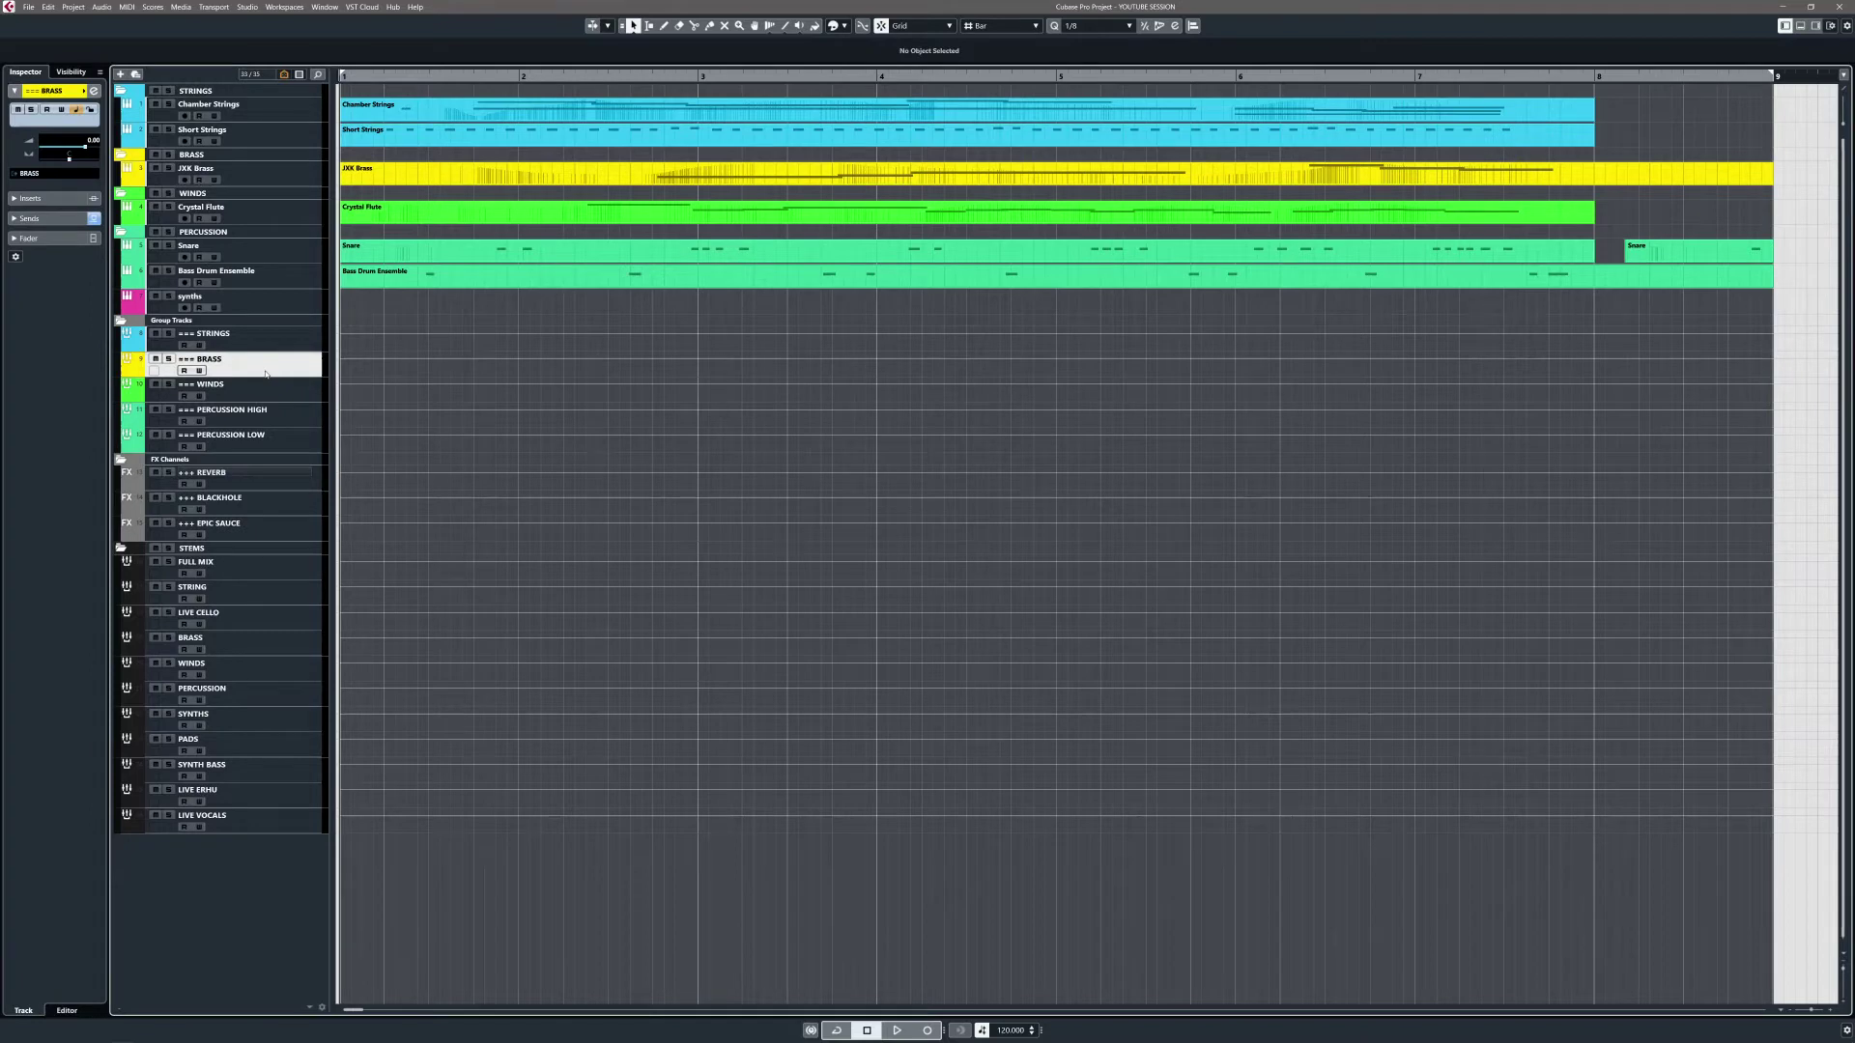
right_click(259, 483)
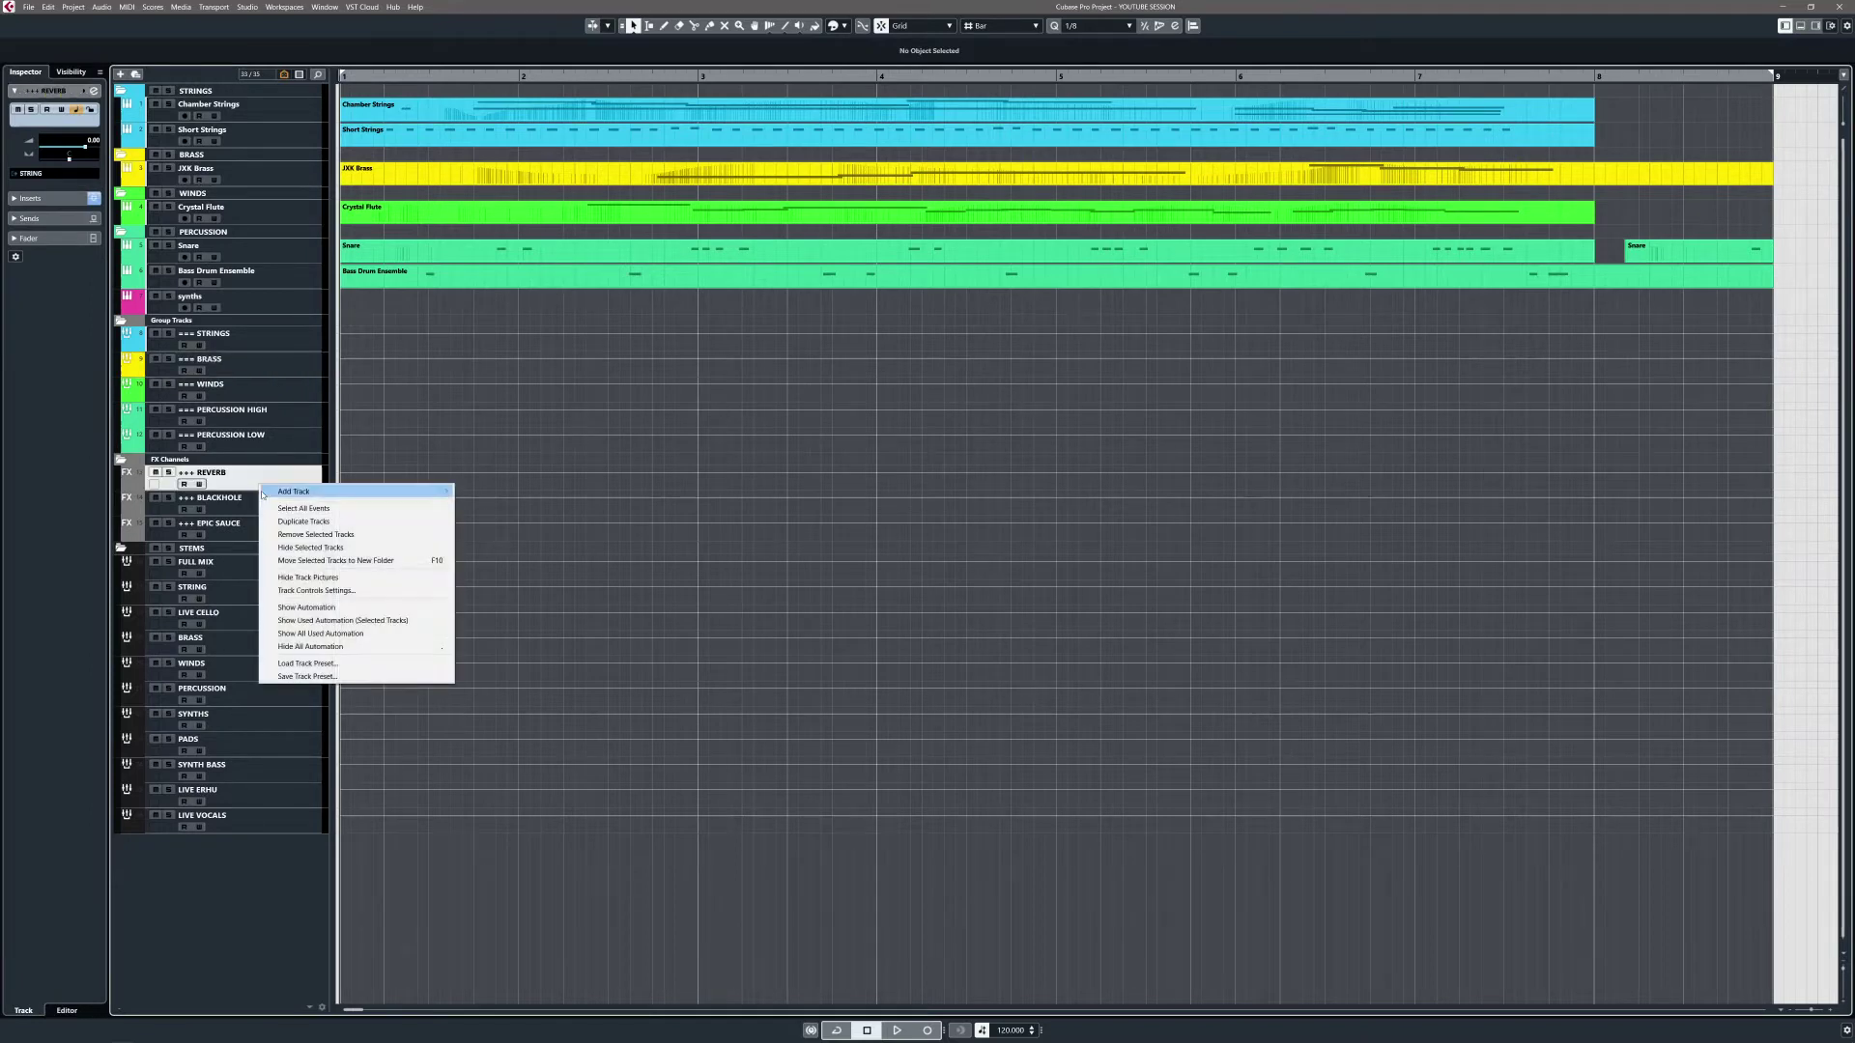
left_click(304, 522)
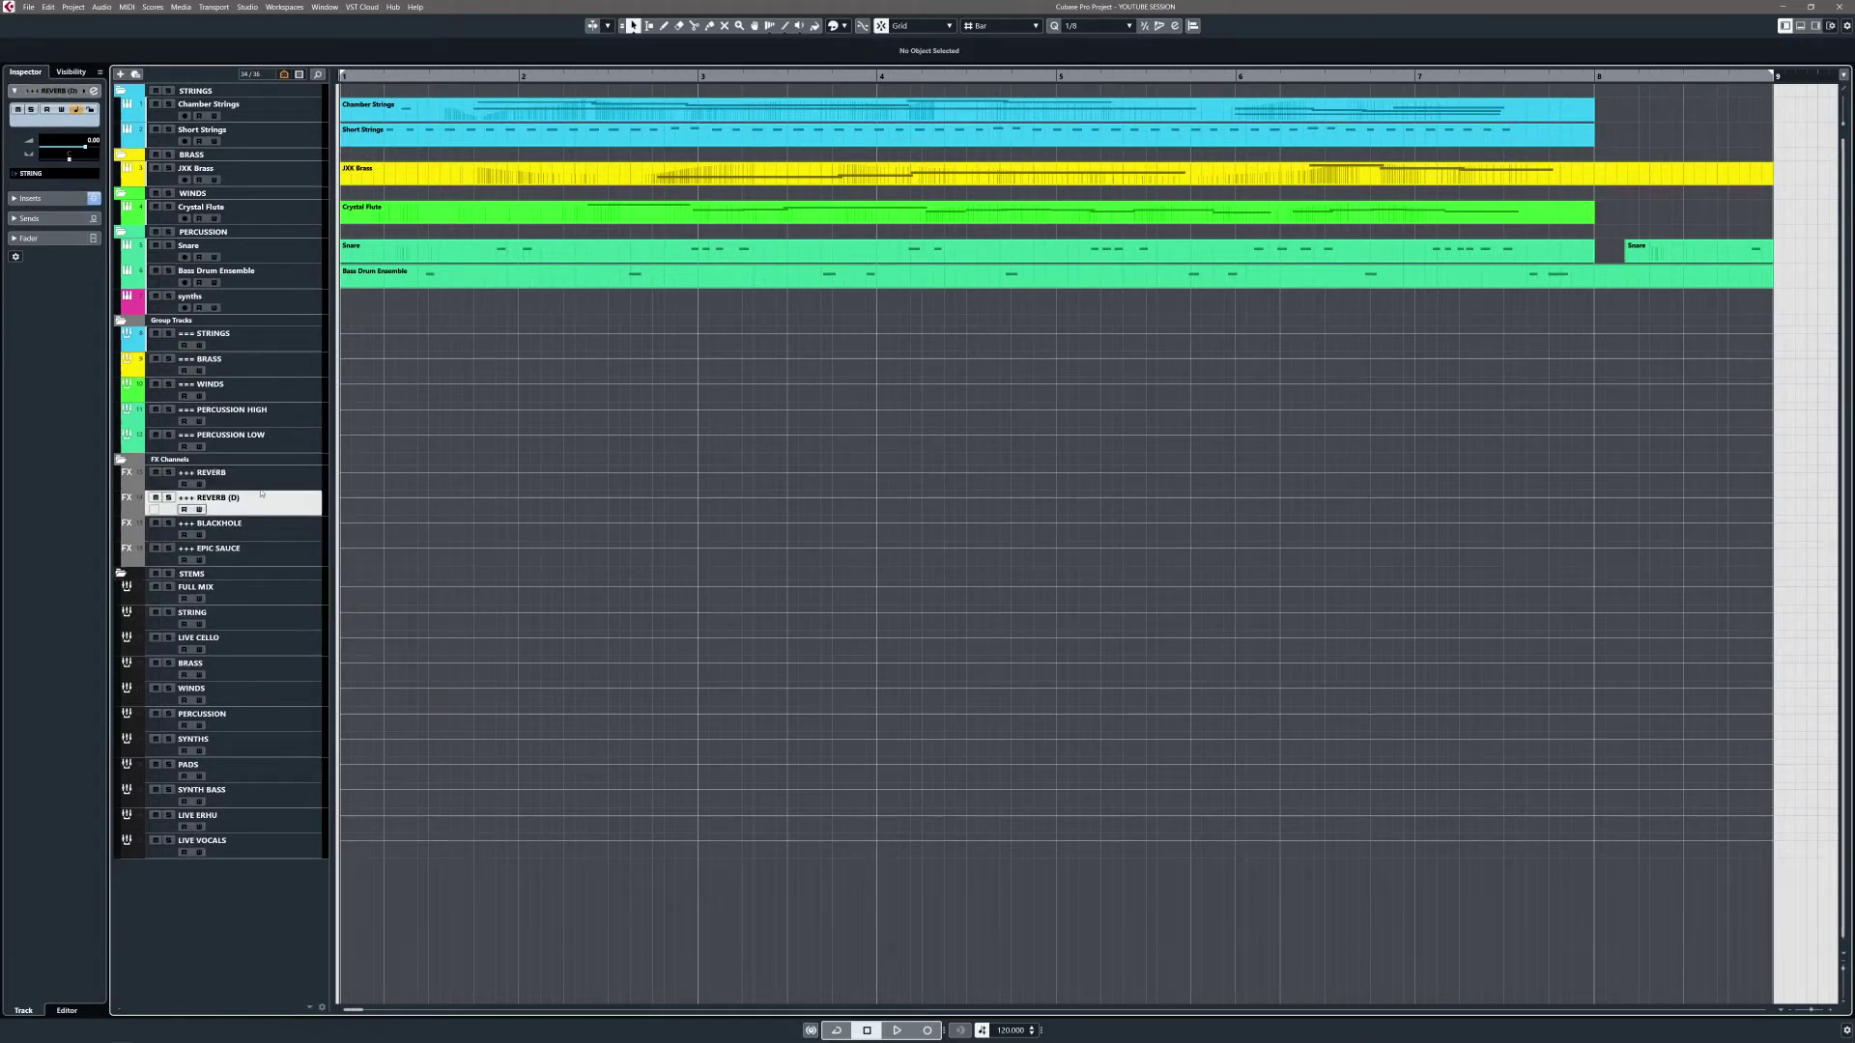
left_click(58, 173)
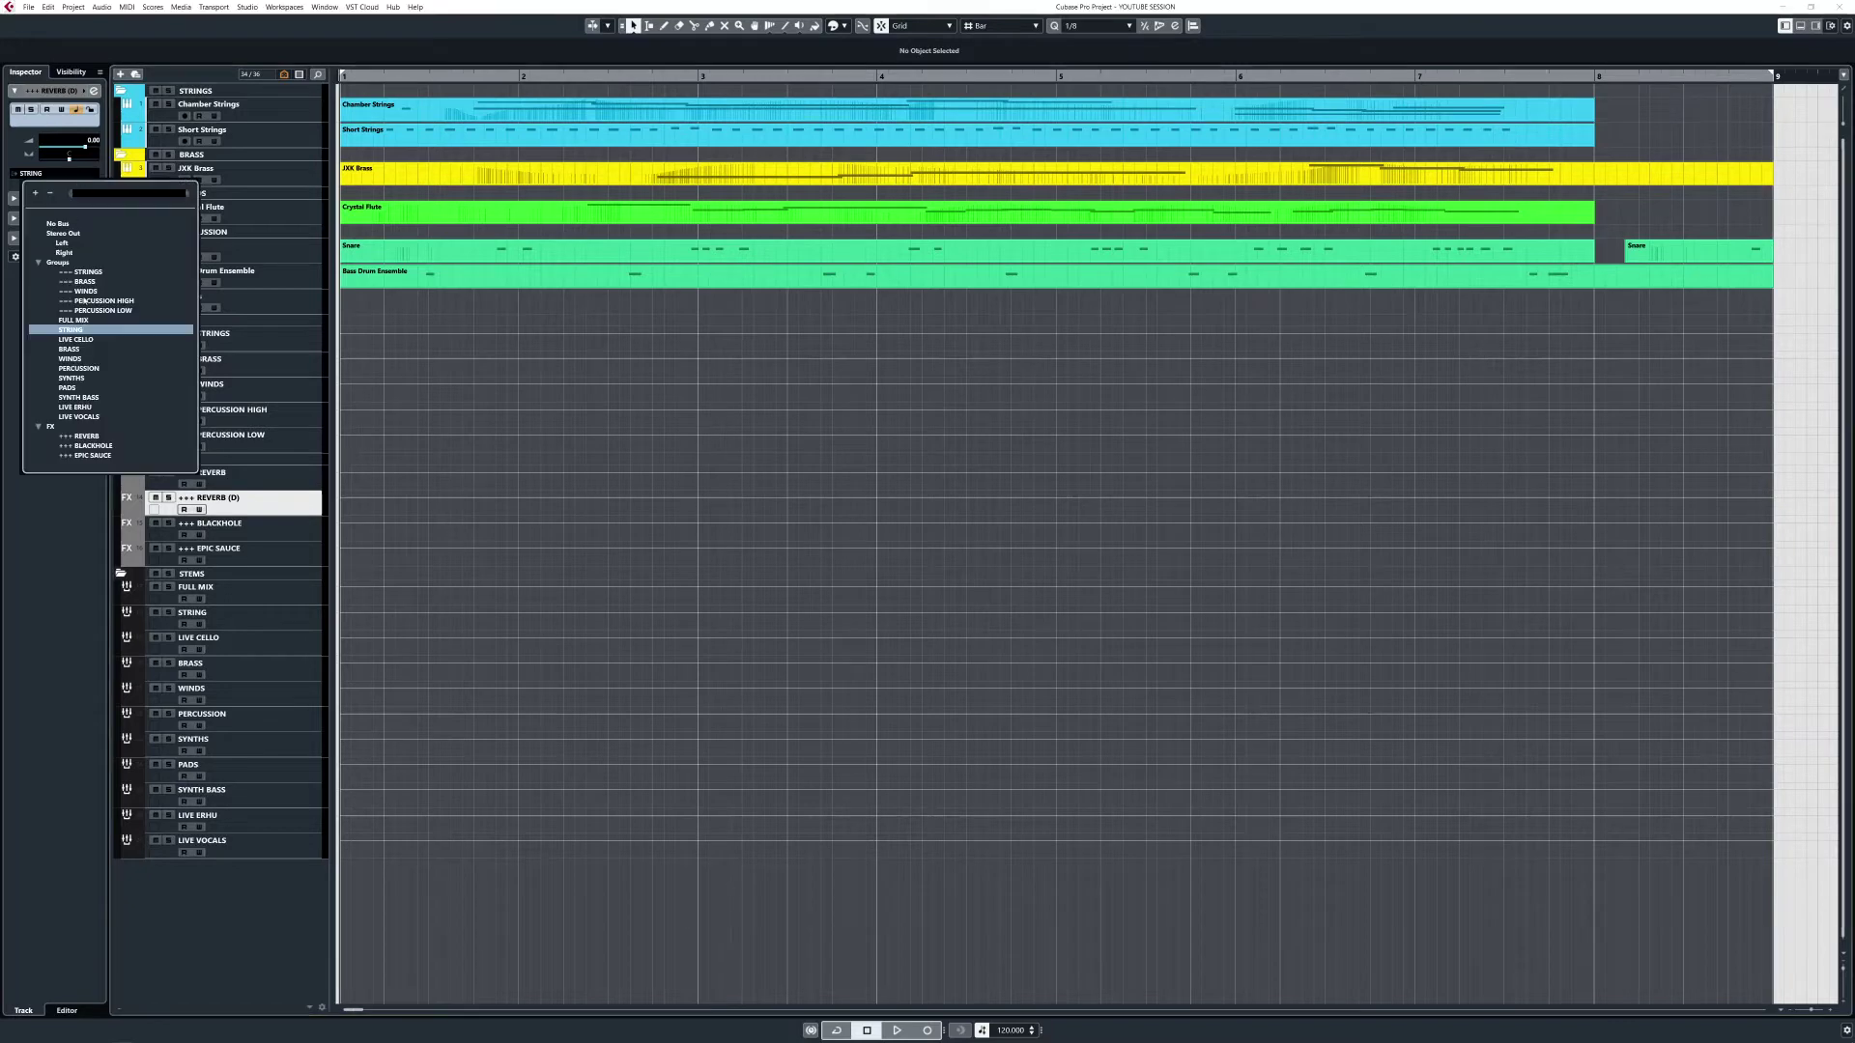
left_click(76, 350)
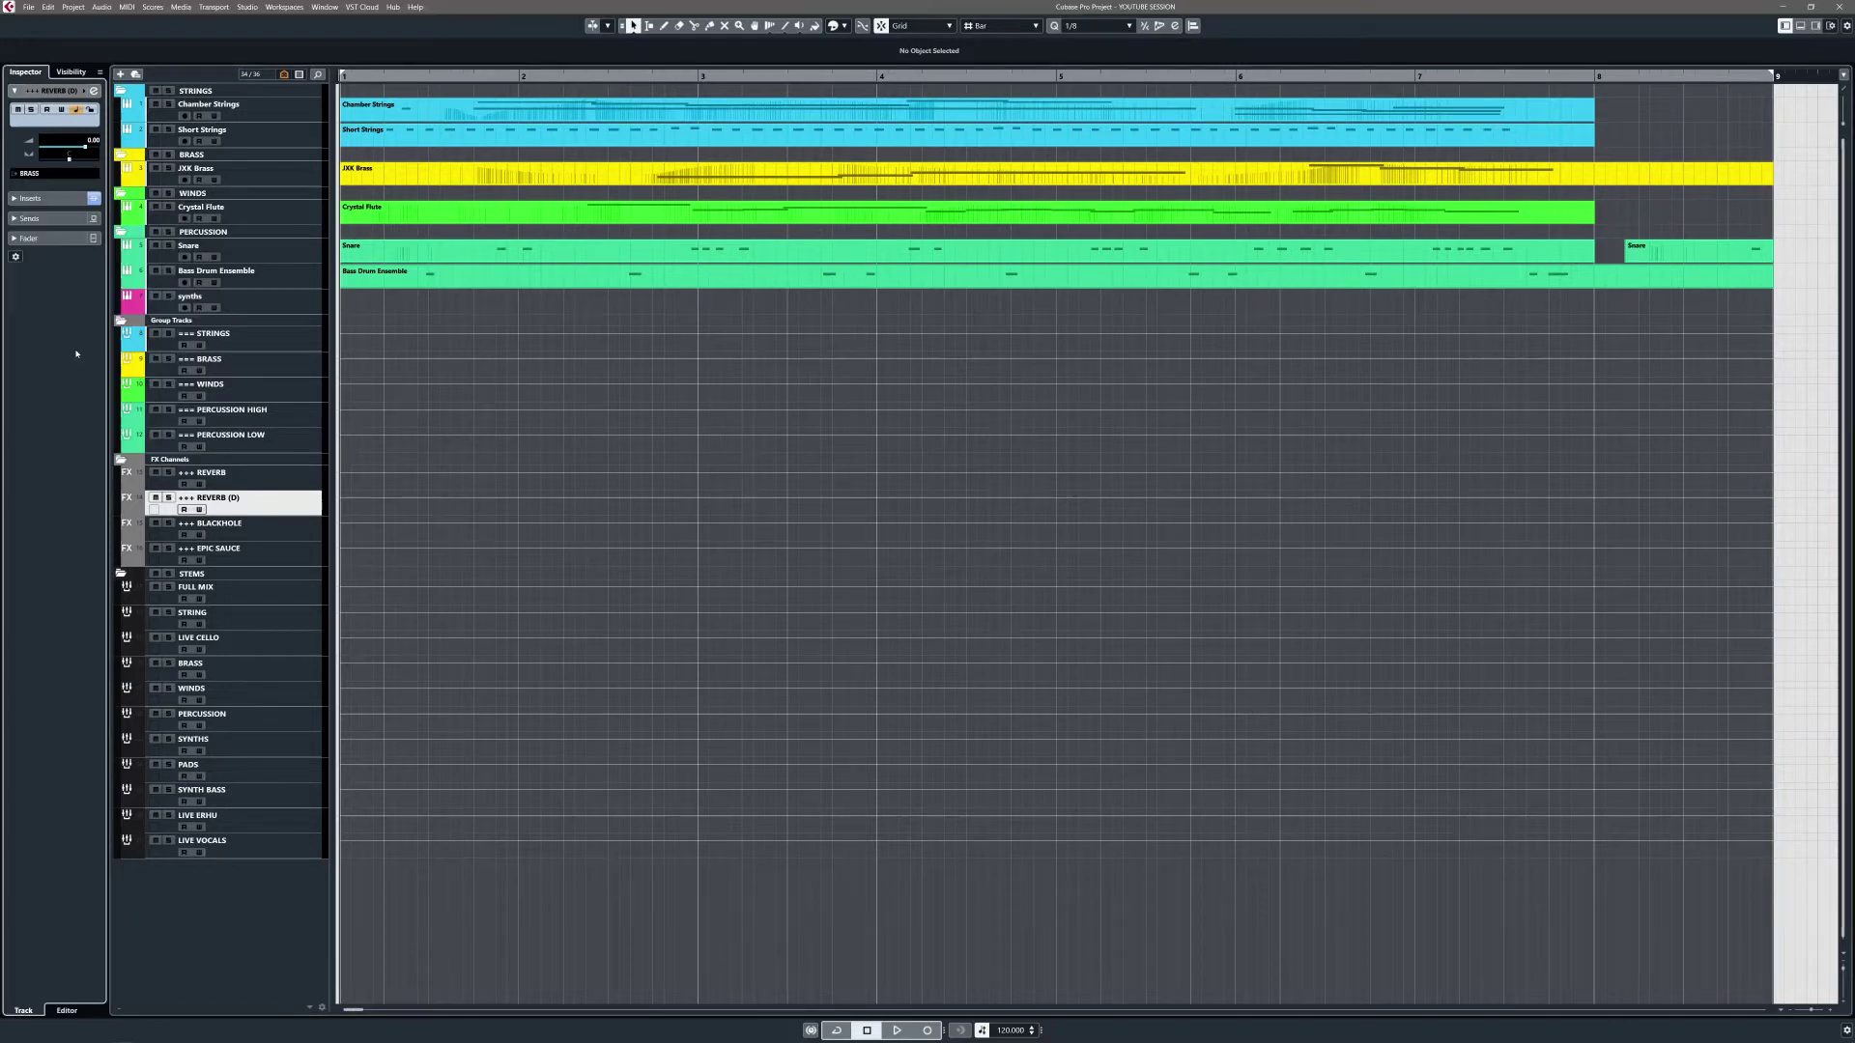
Duplicate the REVERB copy again and route the second REVERB (D) to the WINDS group
right_click(236, 512)
left_click(254, 538)
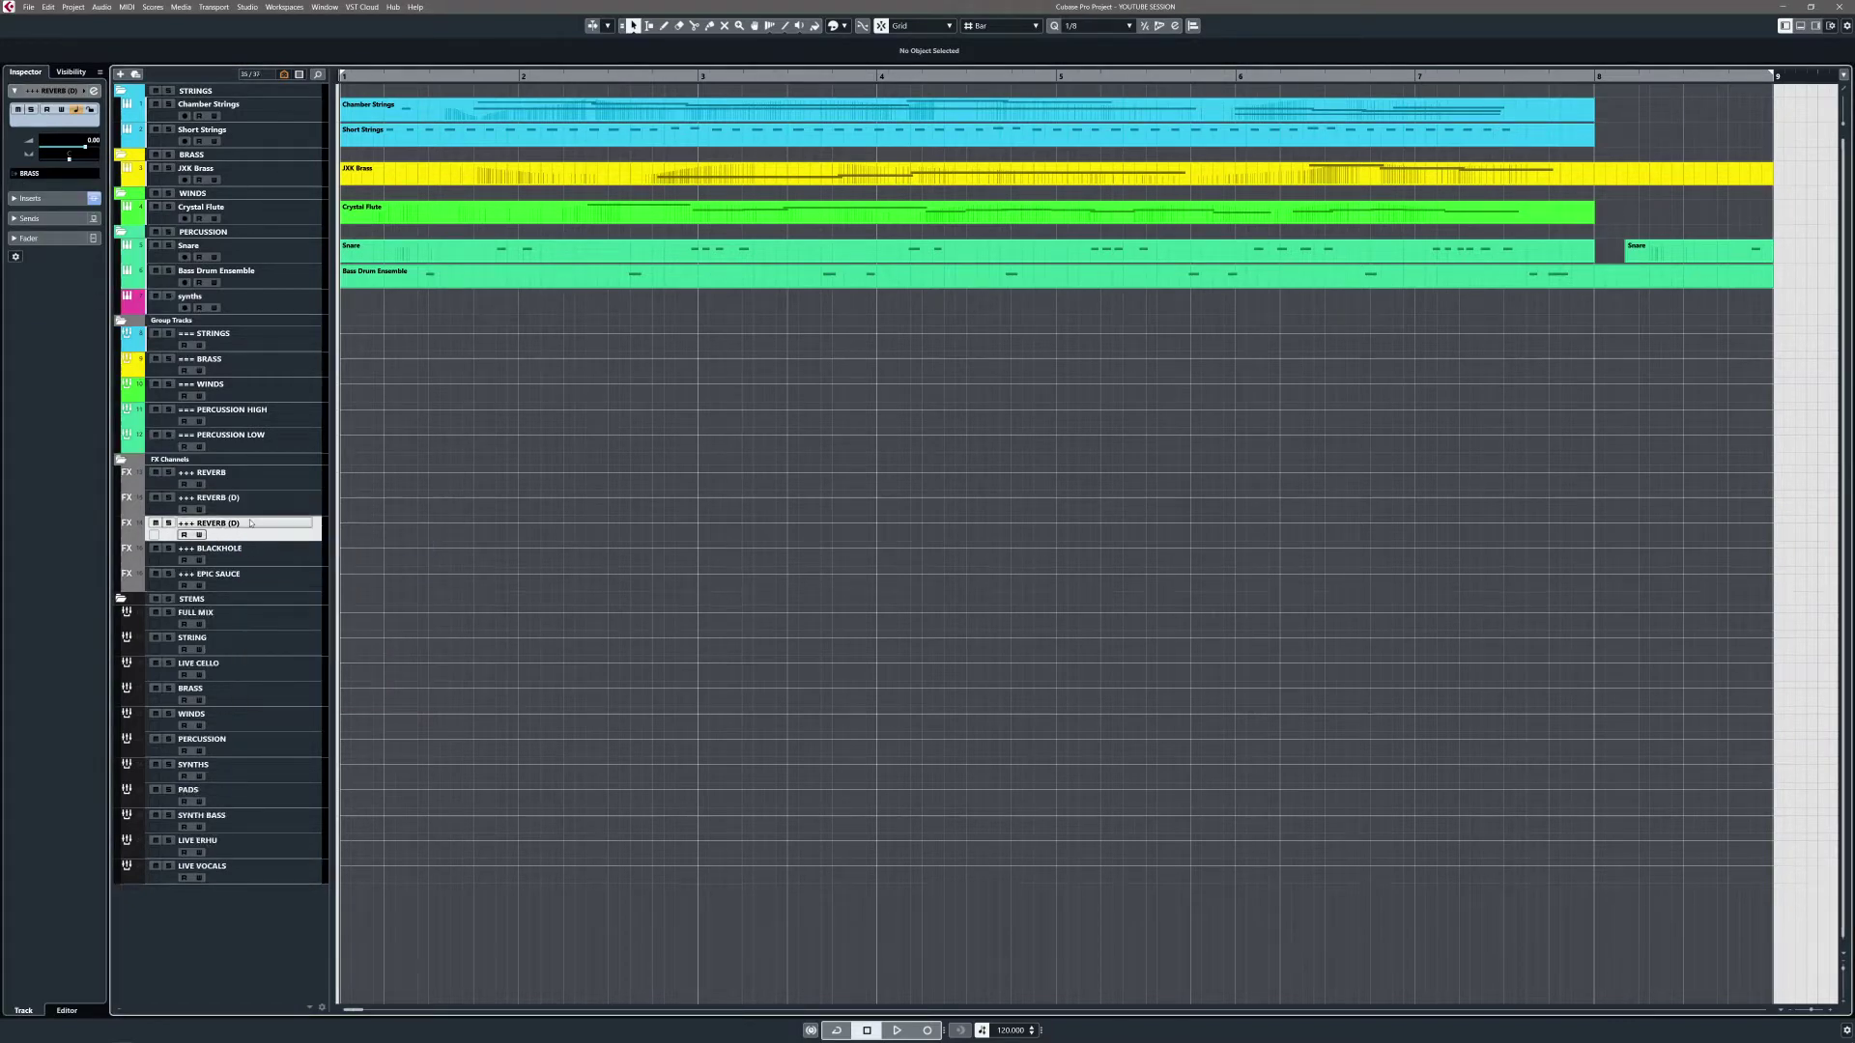
left_click(69, 174)
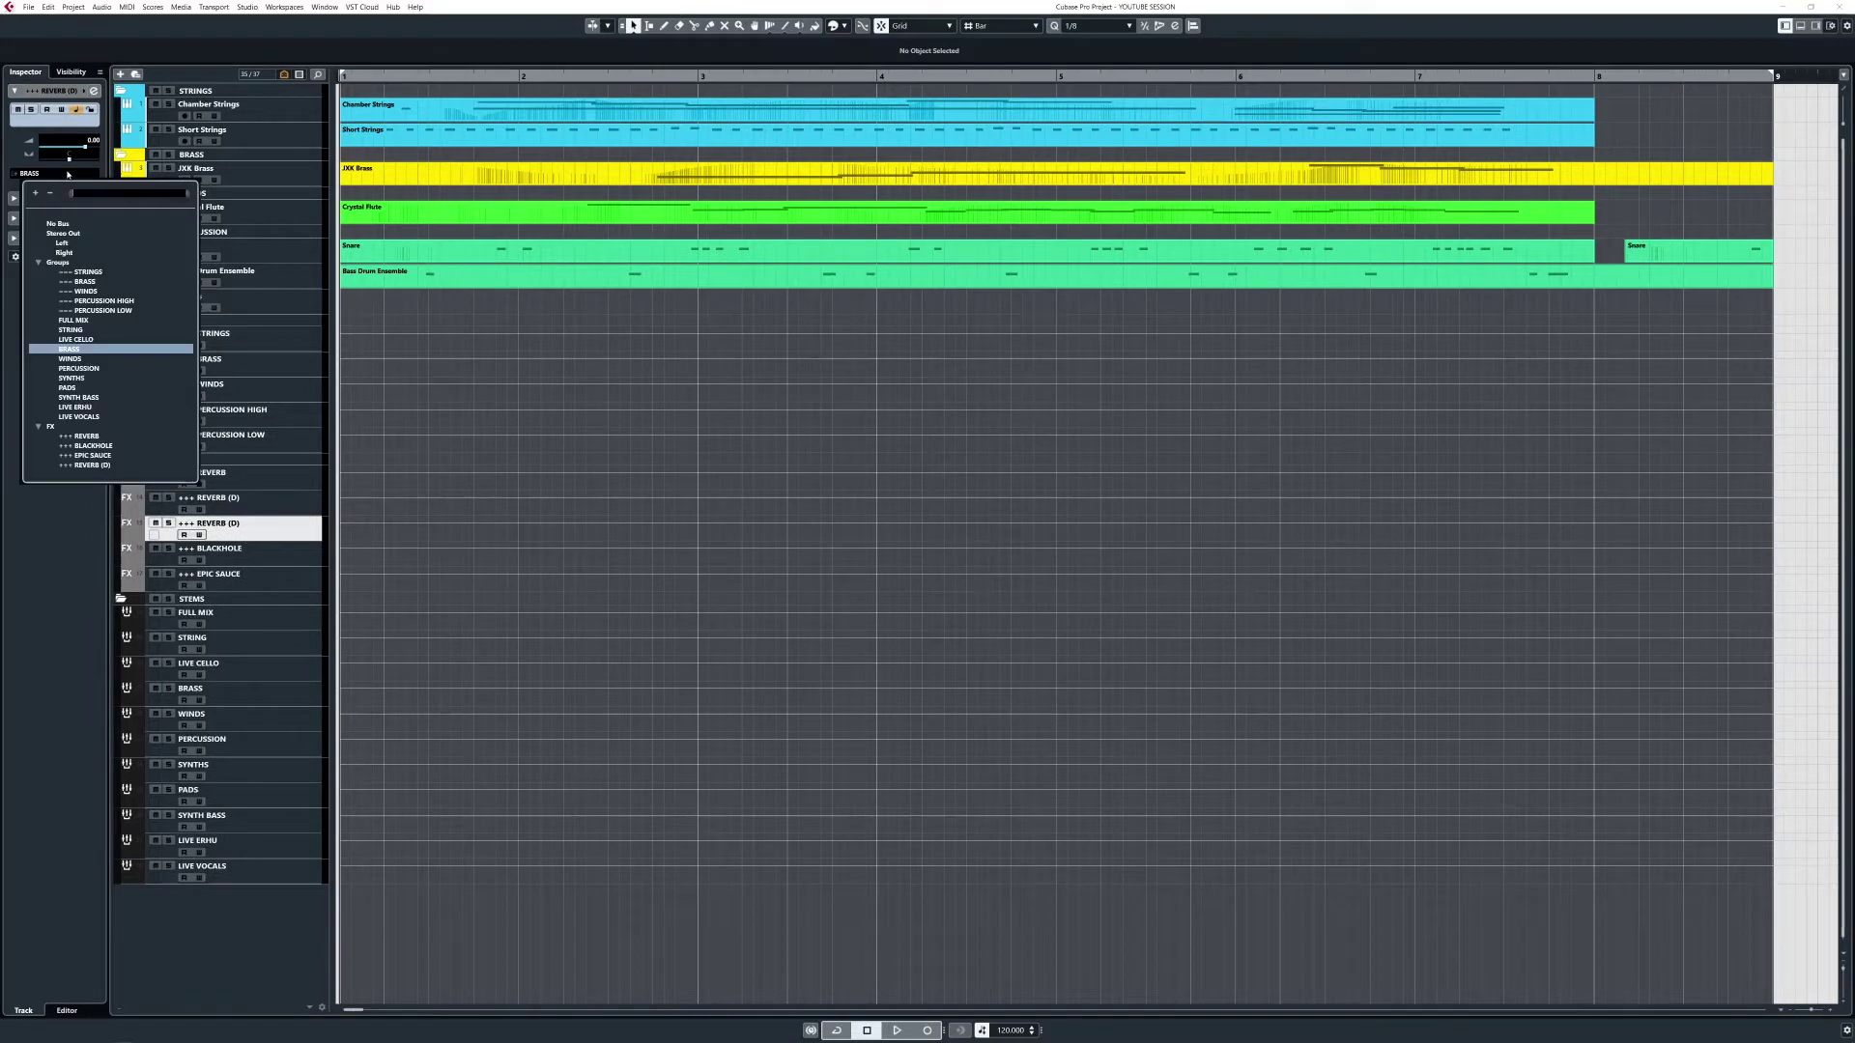
left_click(70, 360)
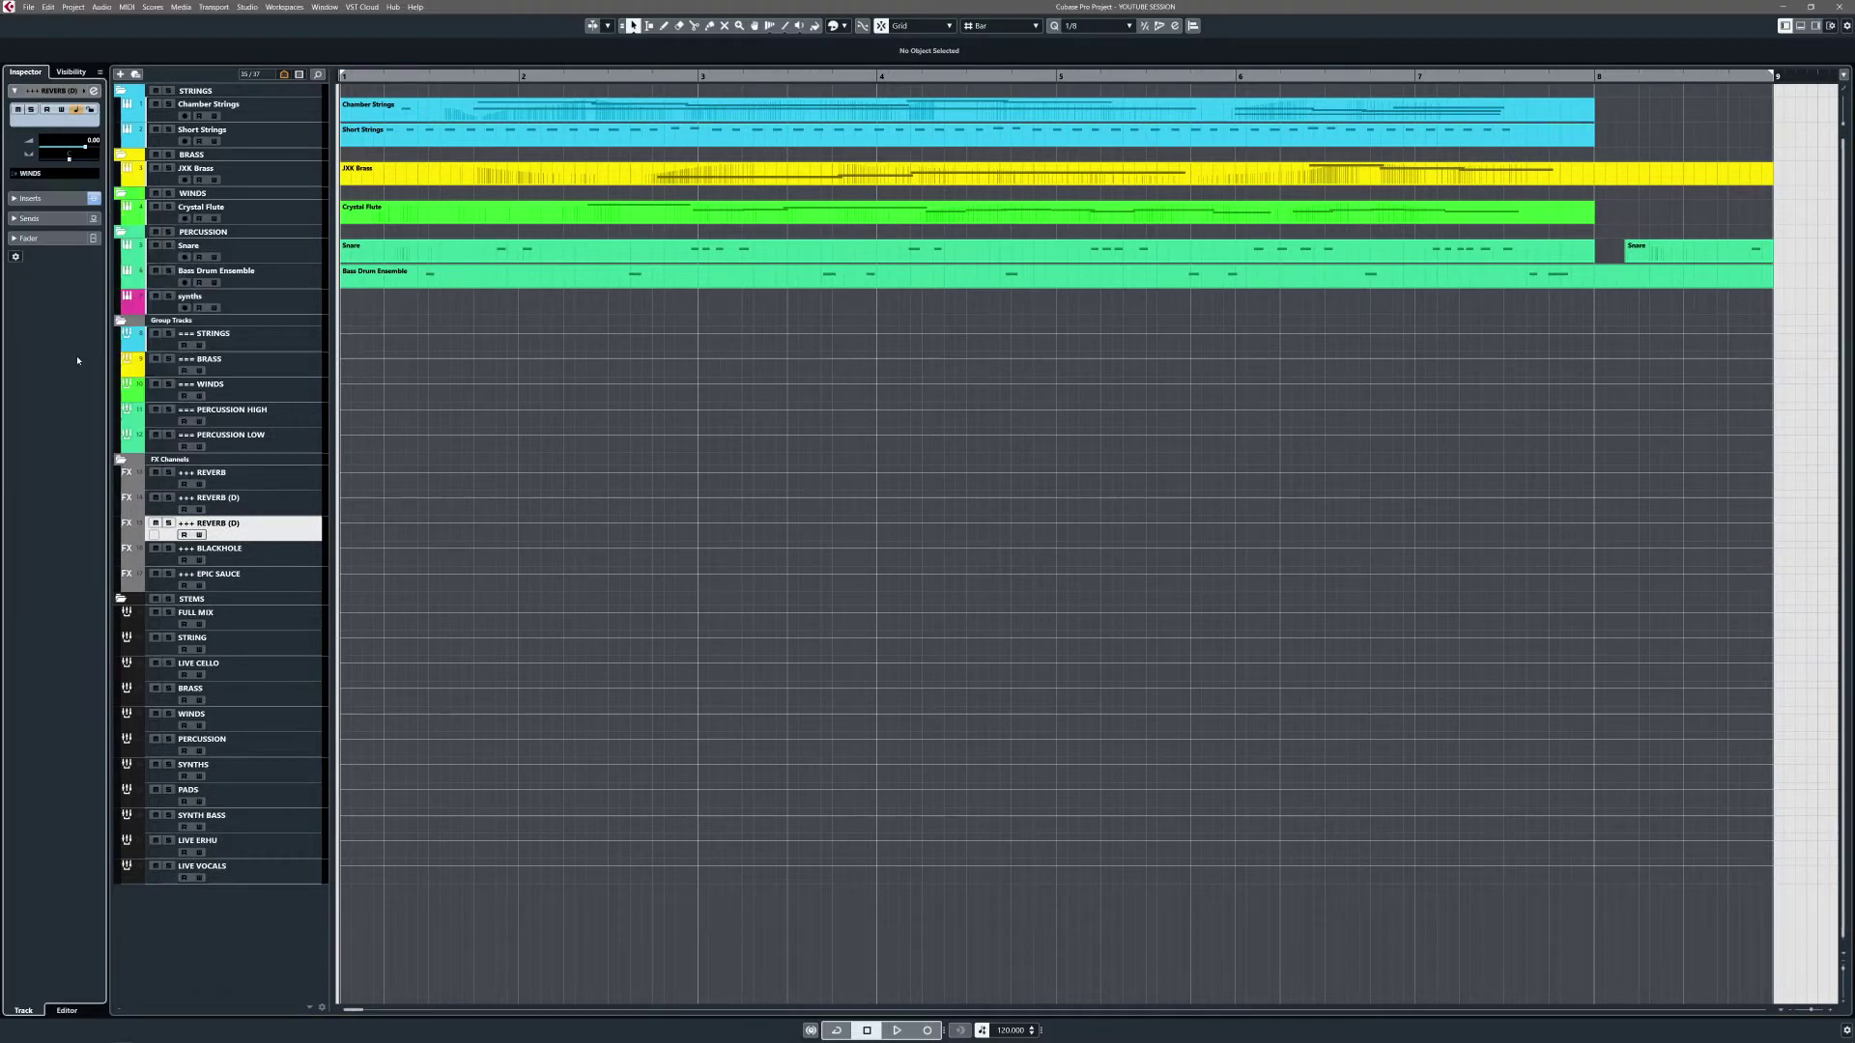
left_click(230, 397)
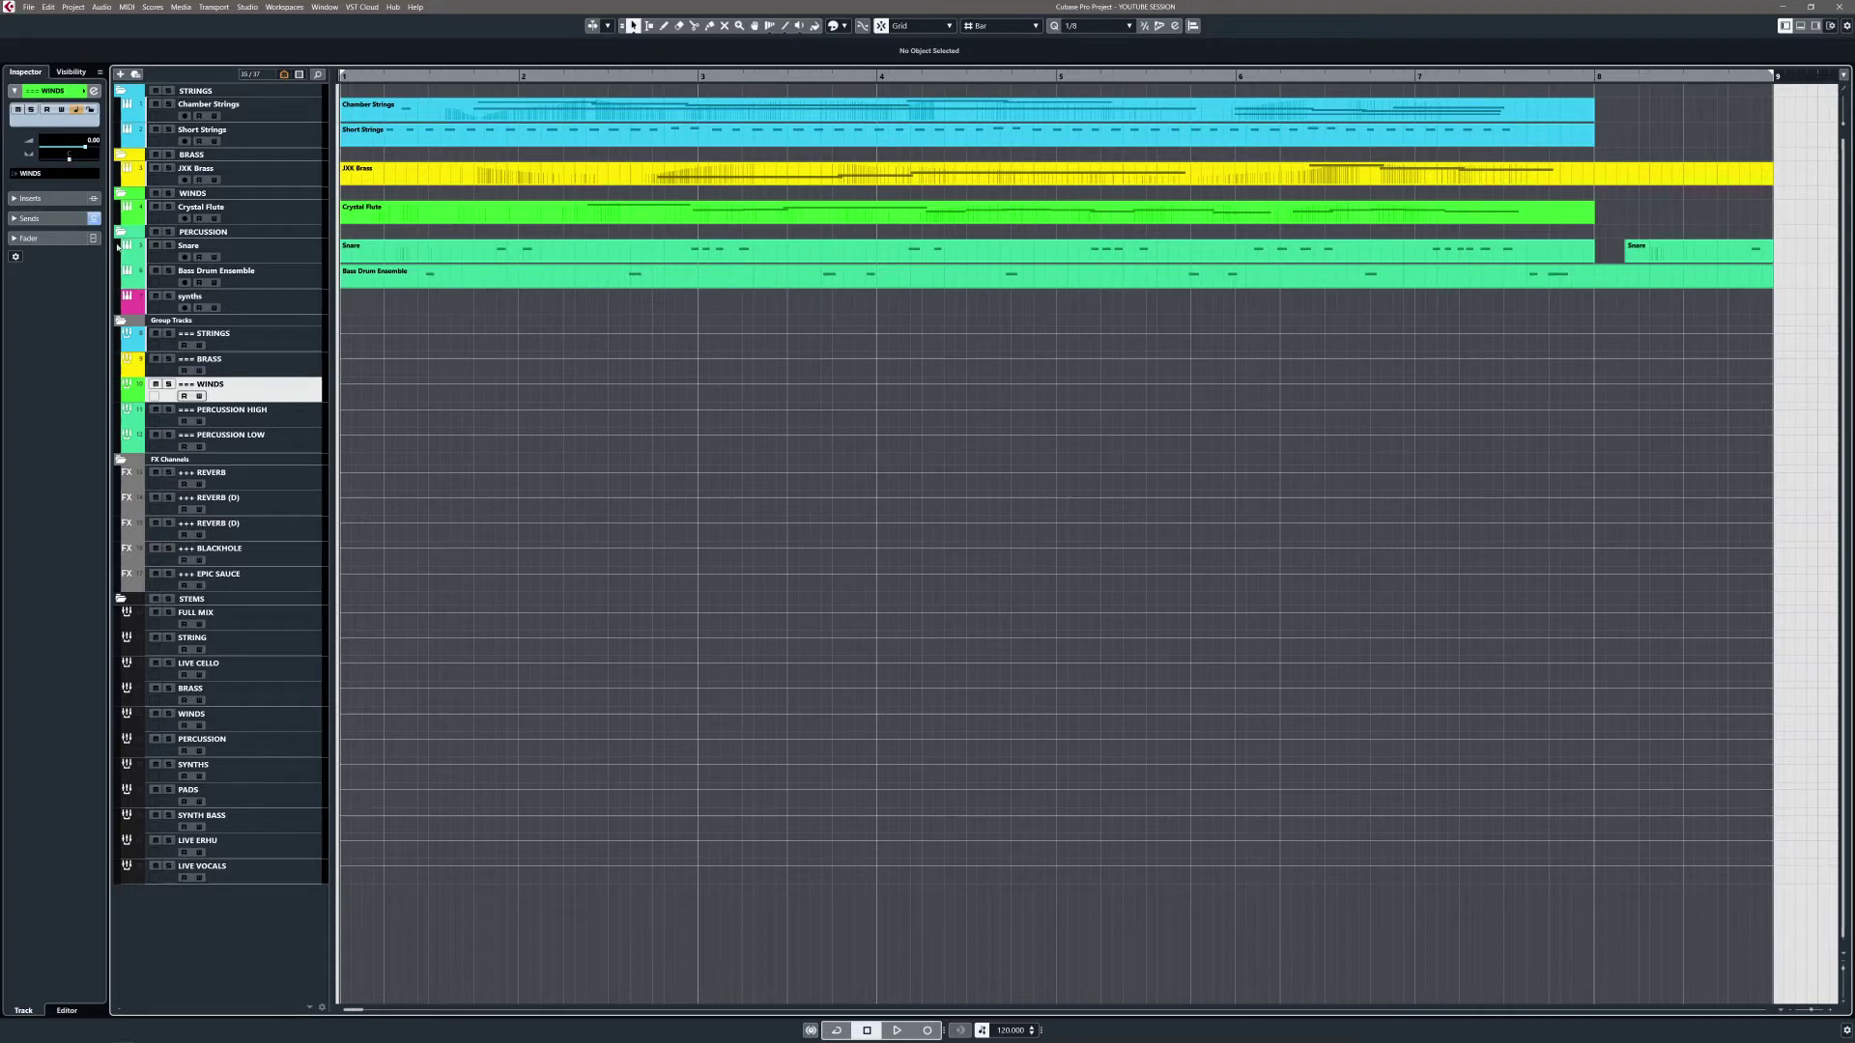
left_click(253, 527)
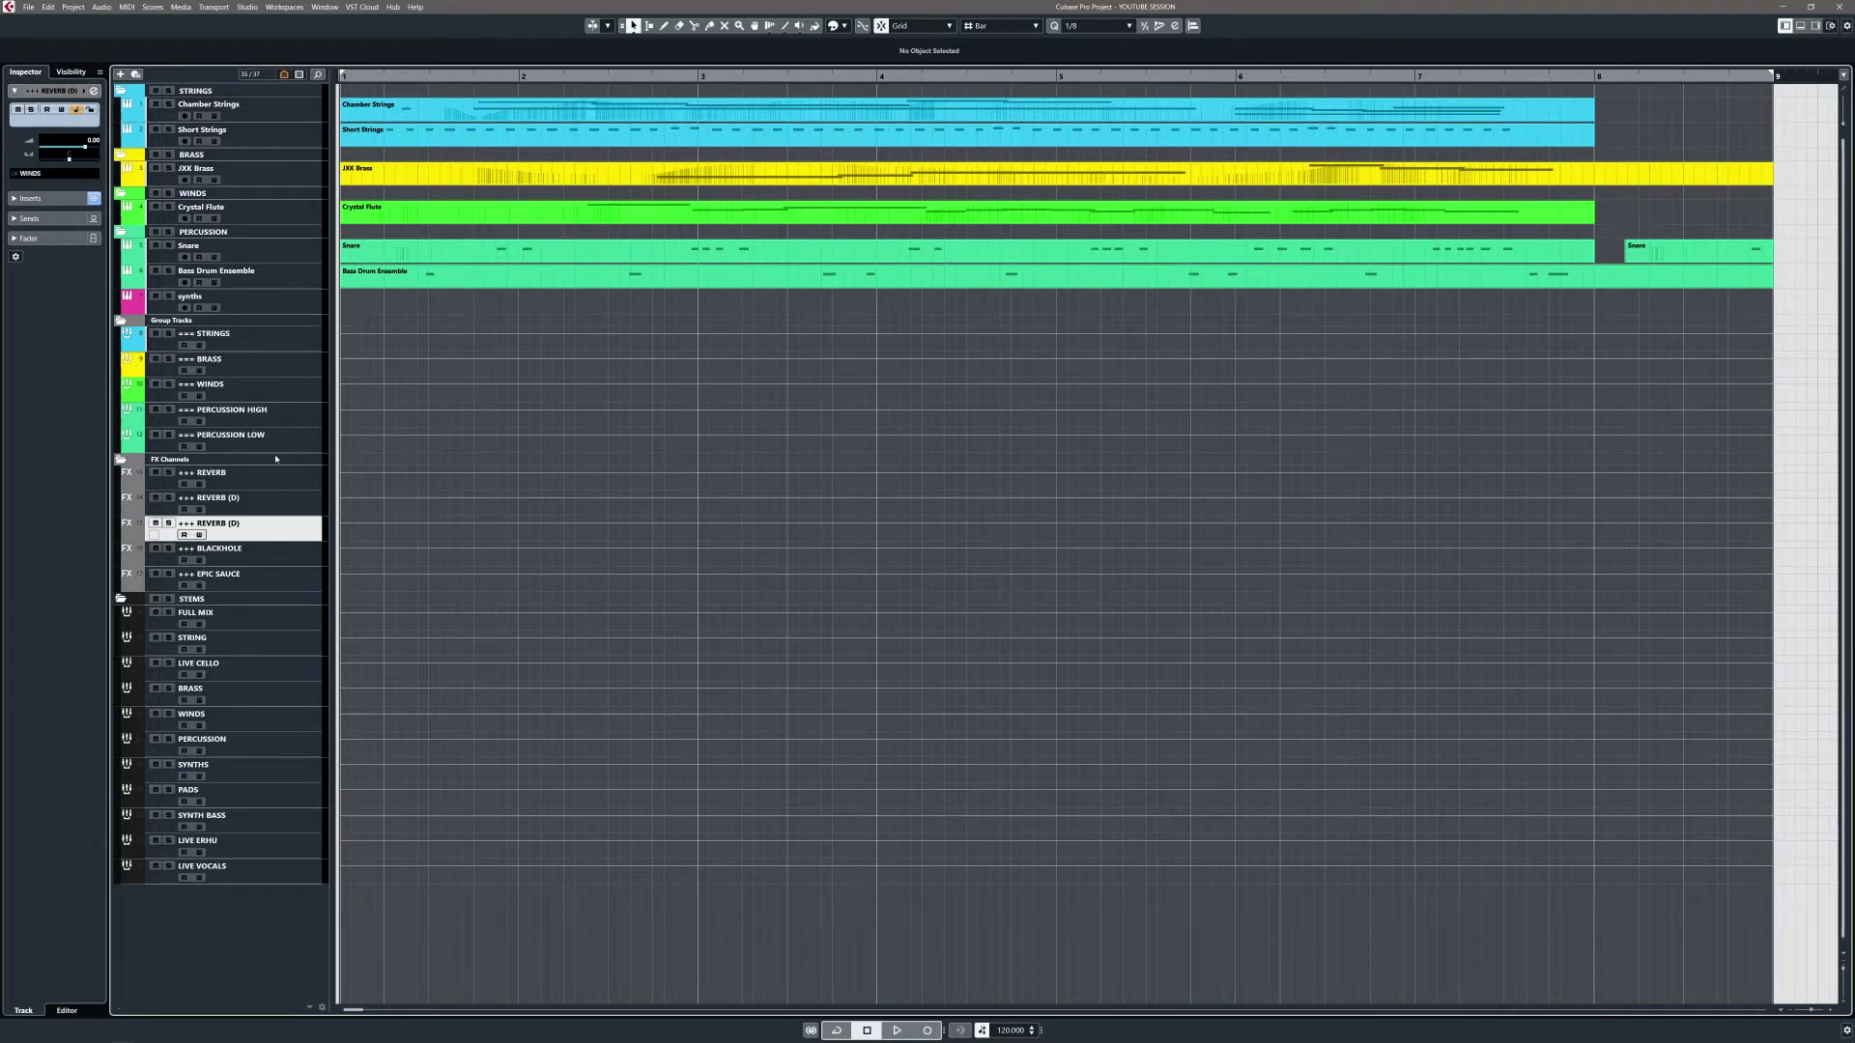
Open the Audio Mixdown export settings with REVERB selected, then close them without exporting
left_click(295, 484)
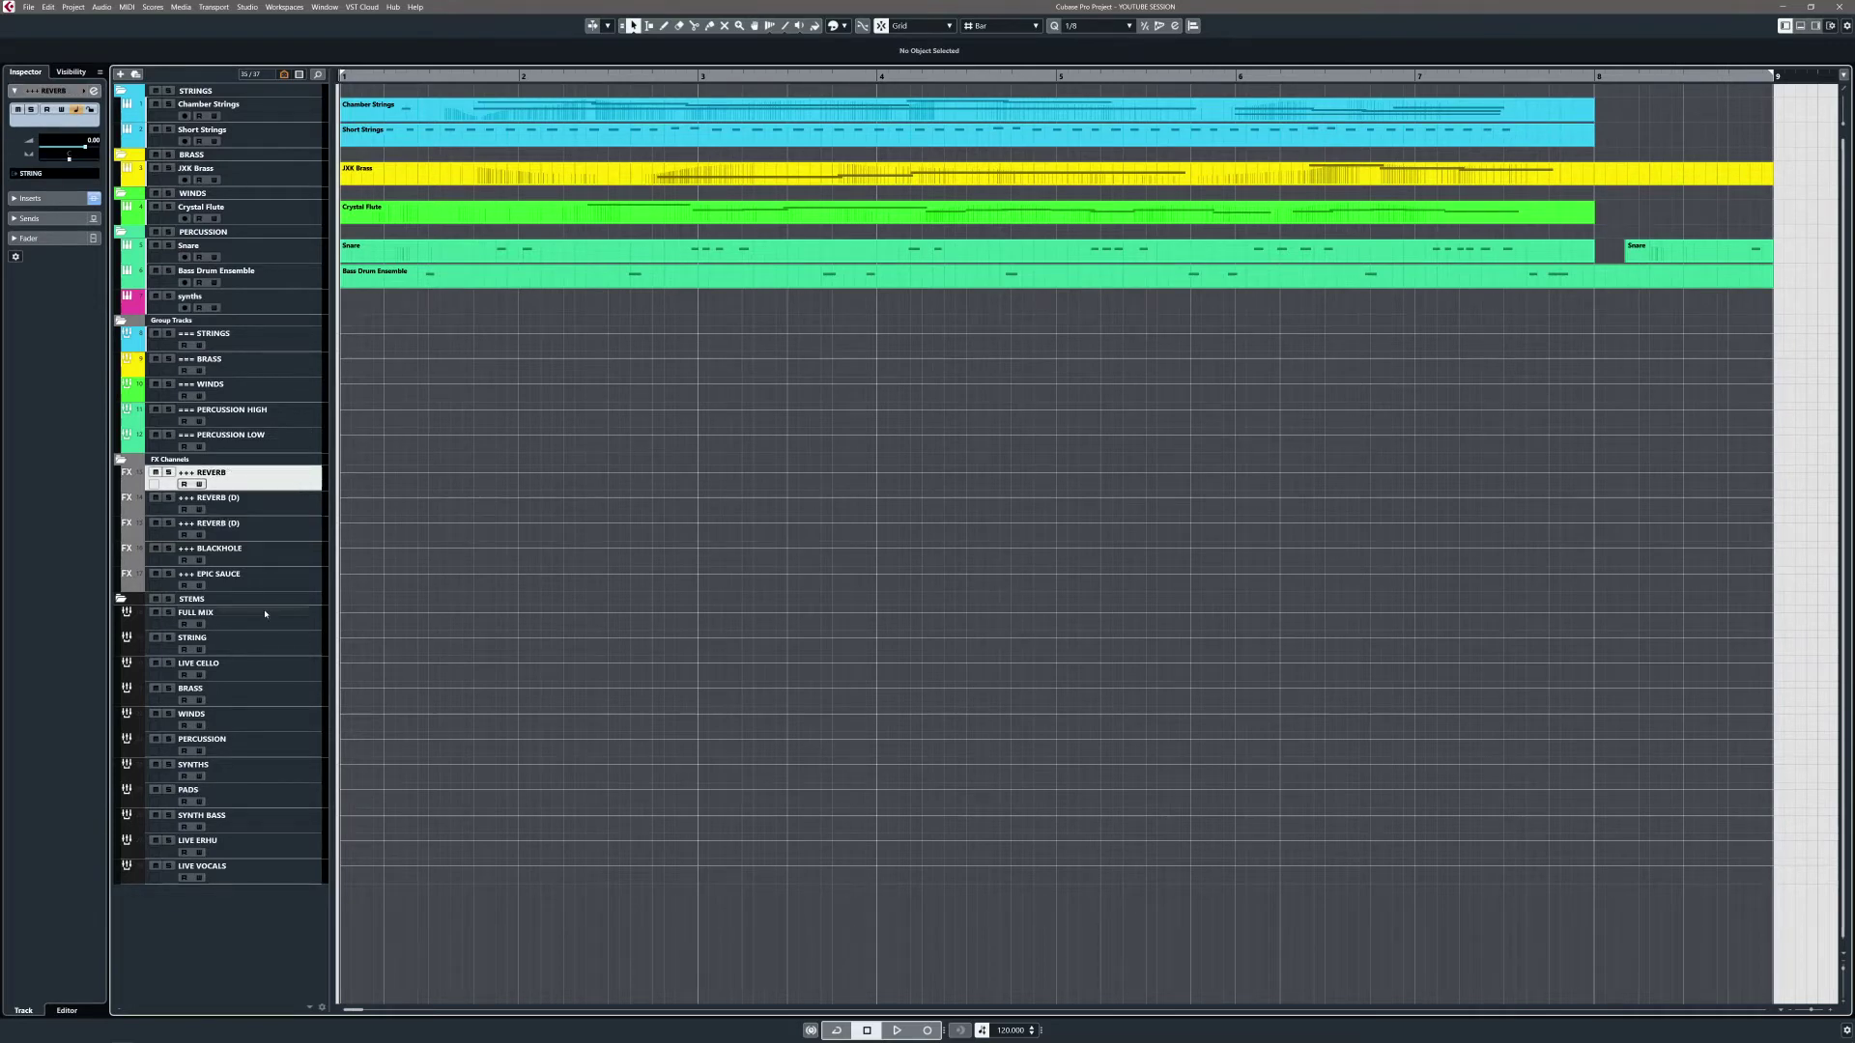
key("ctrl+e")
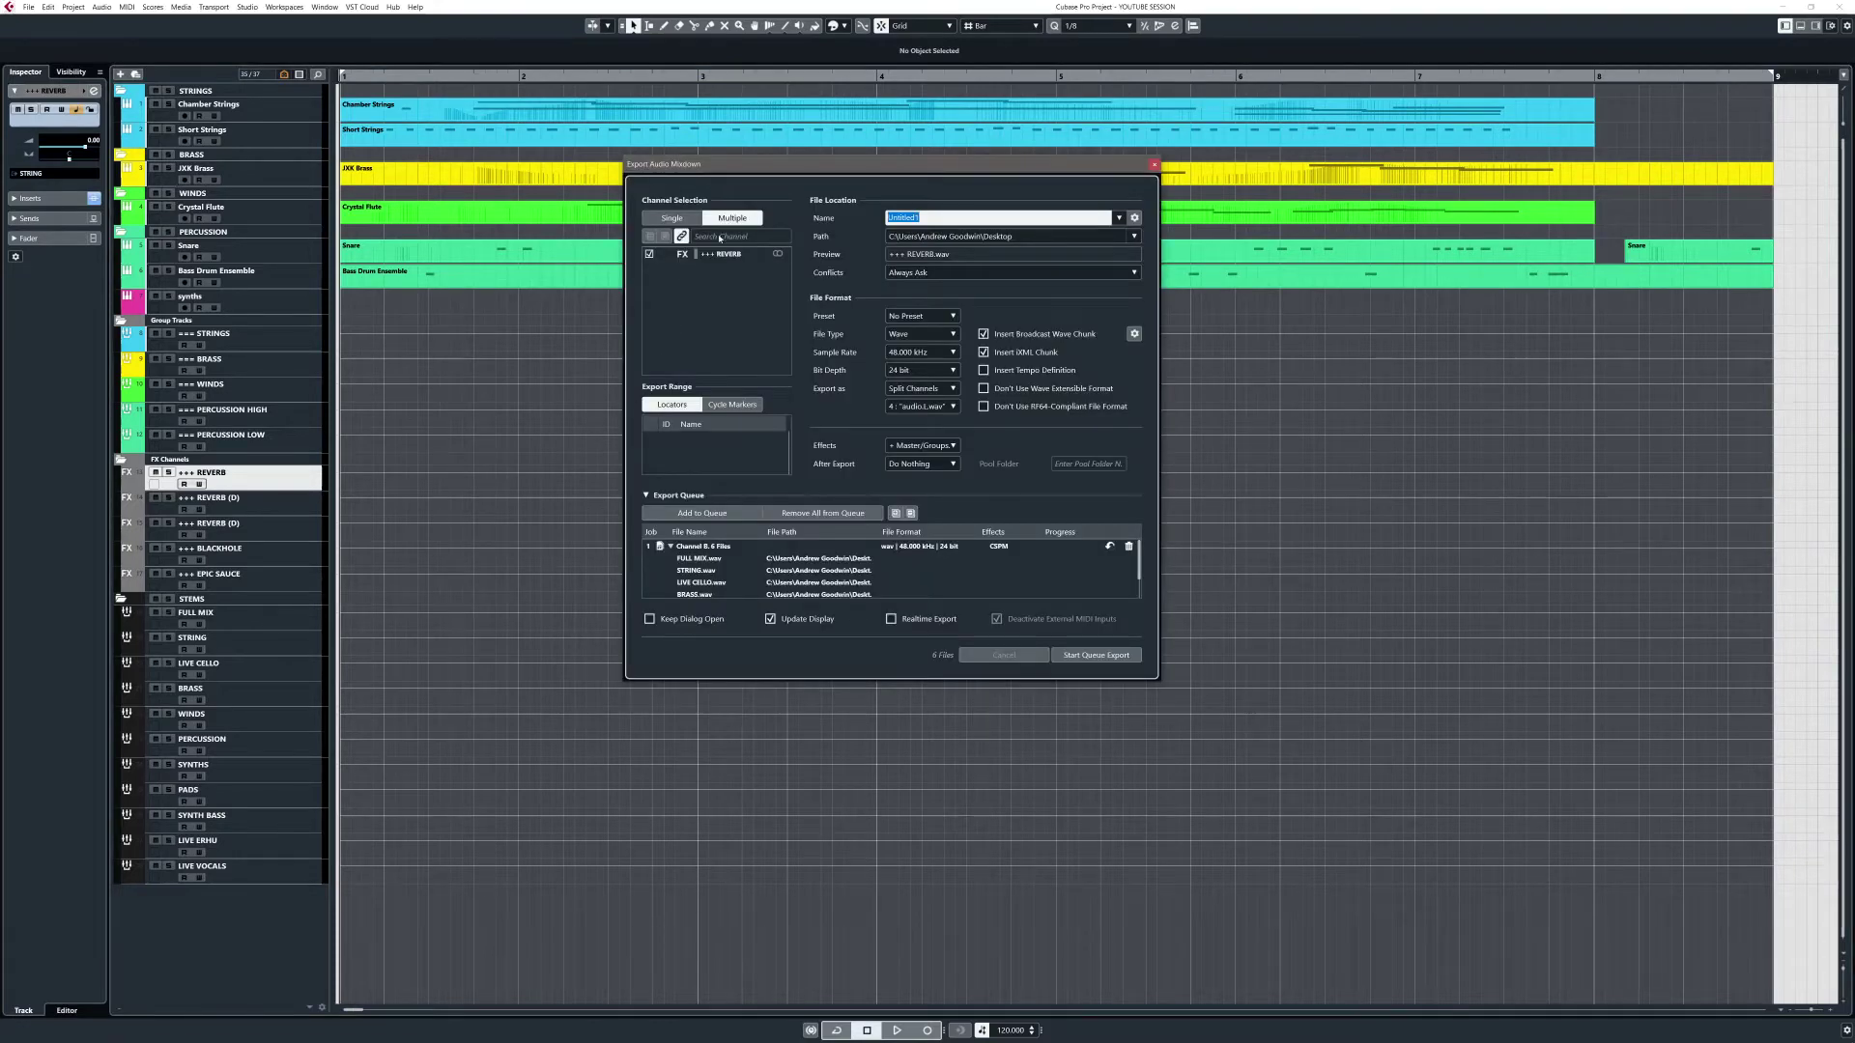
left_click(646, 497)
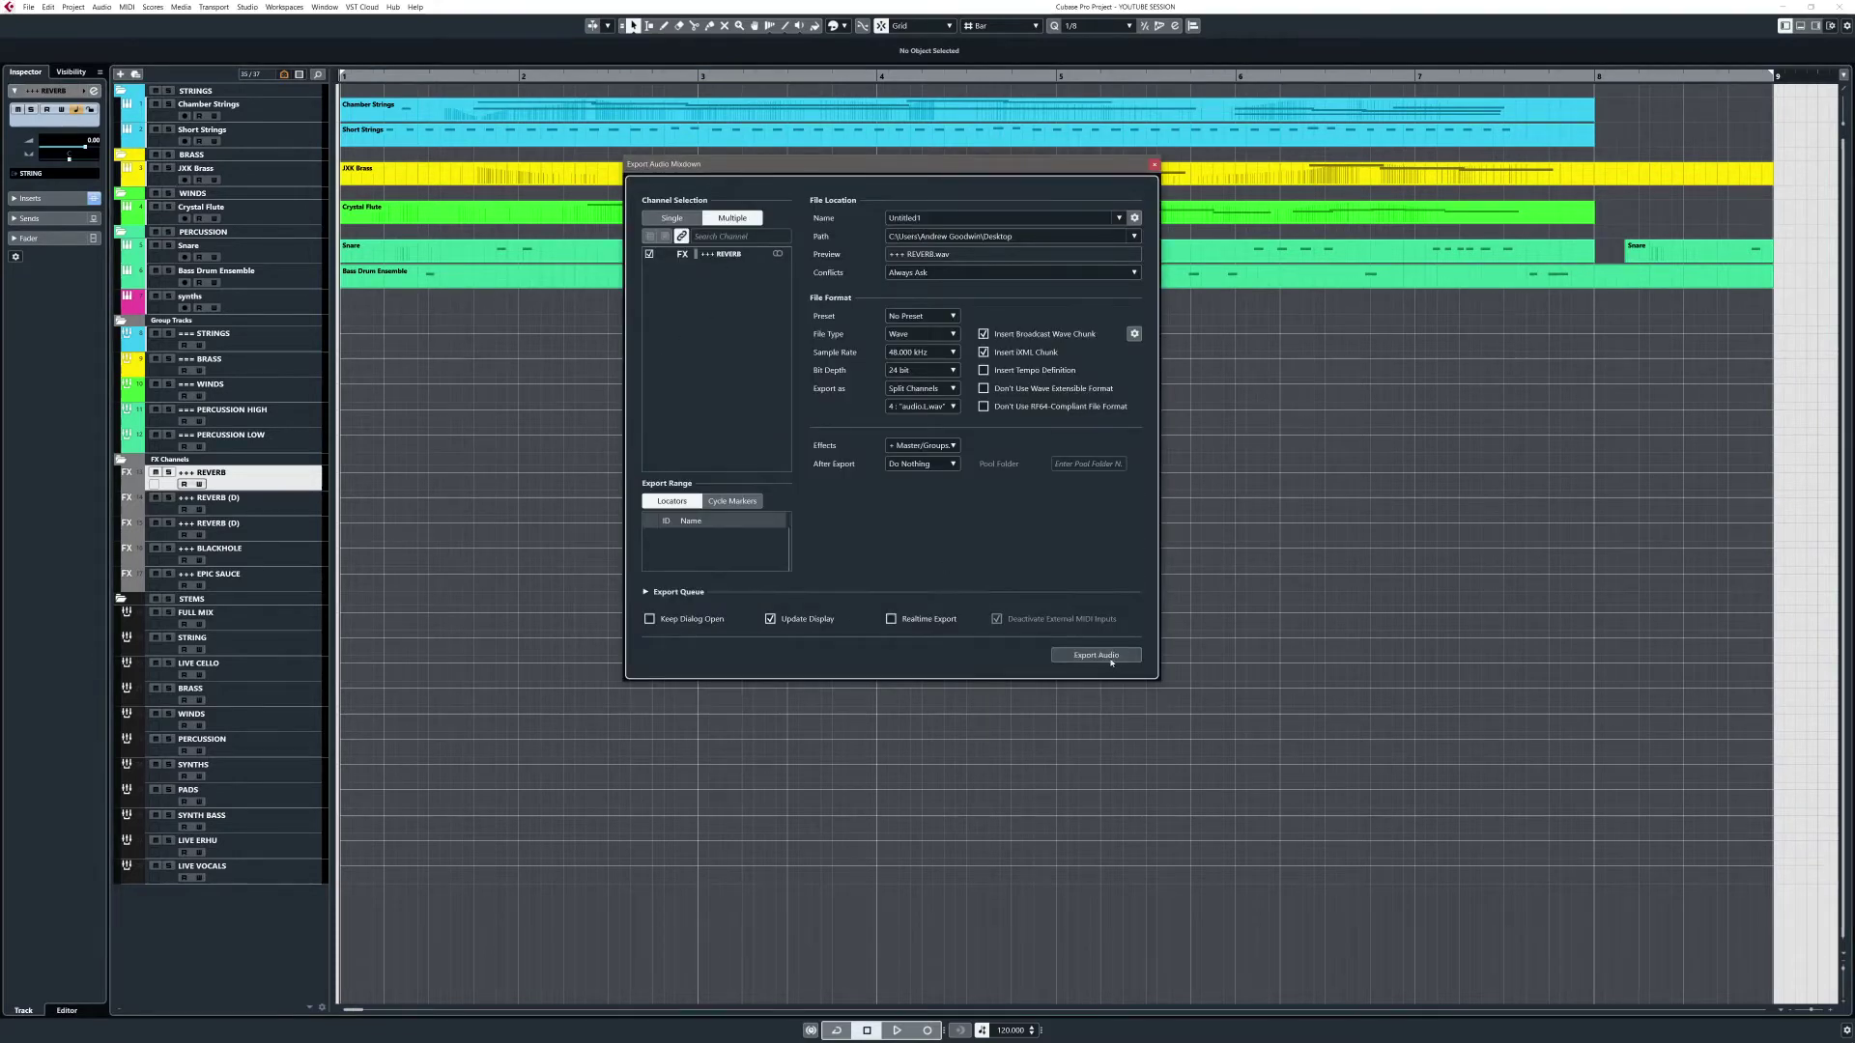
left_click(1156, 165)
Remove both REVERB (D) FX channels with Remove Selected Tracks
left_click(253, 501)
left_click(277, 527, "shift")
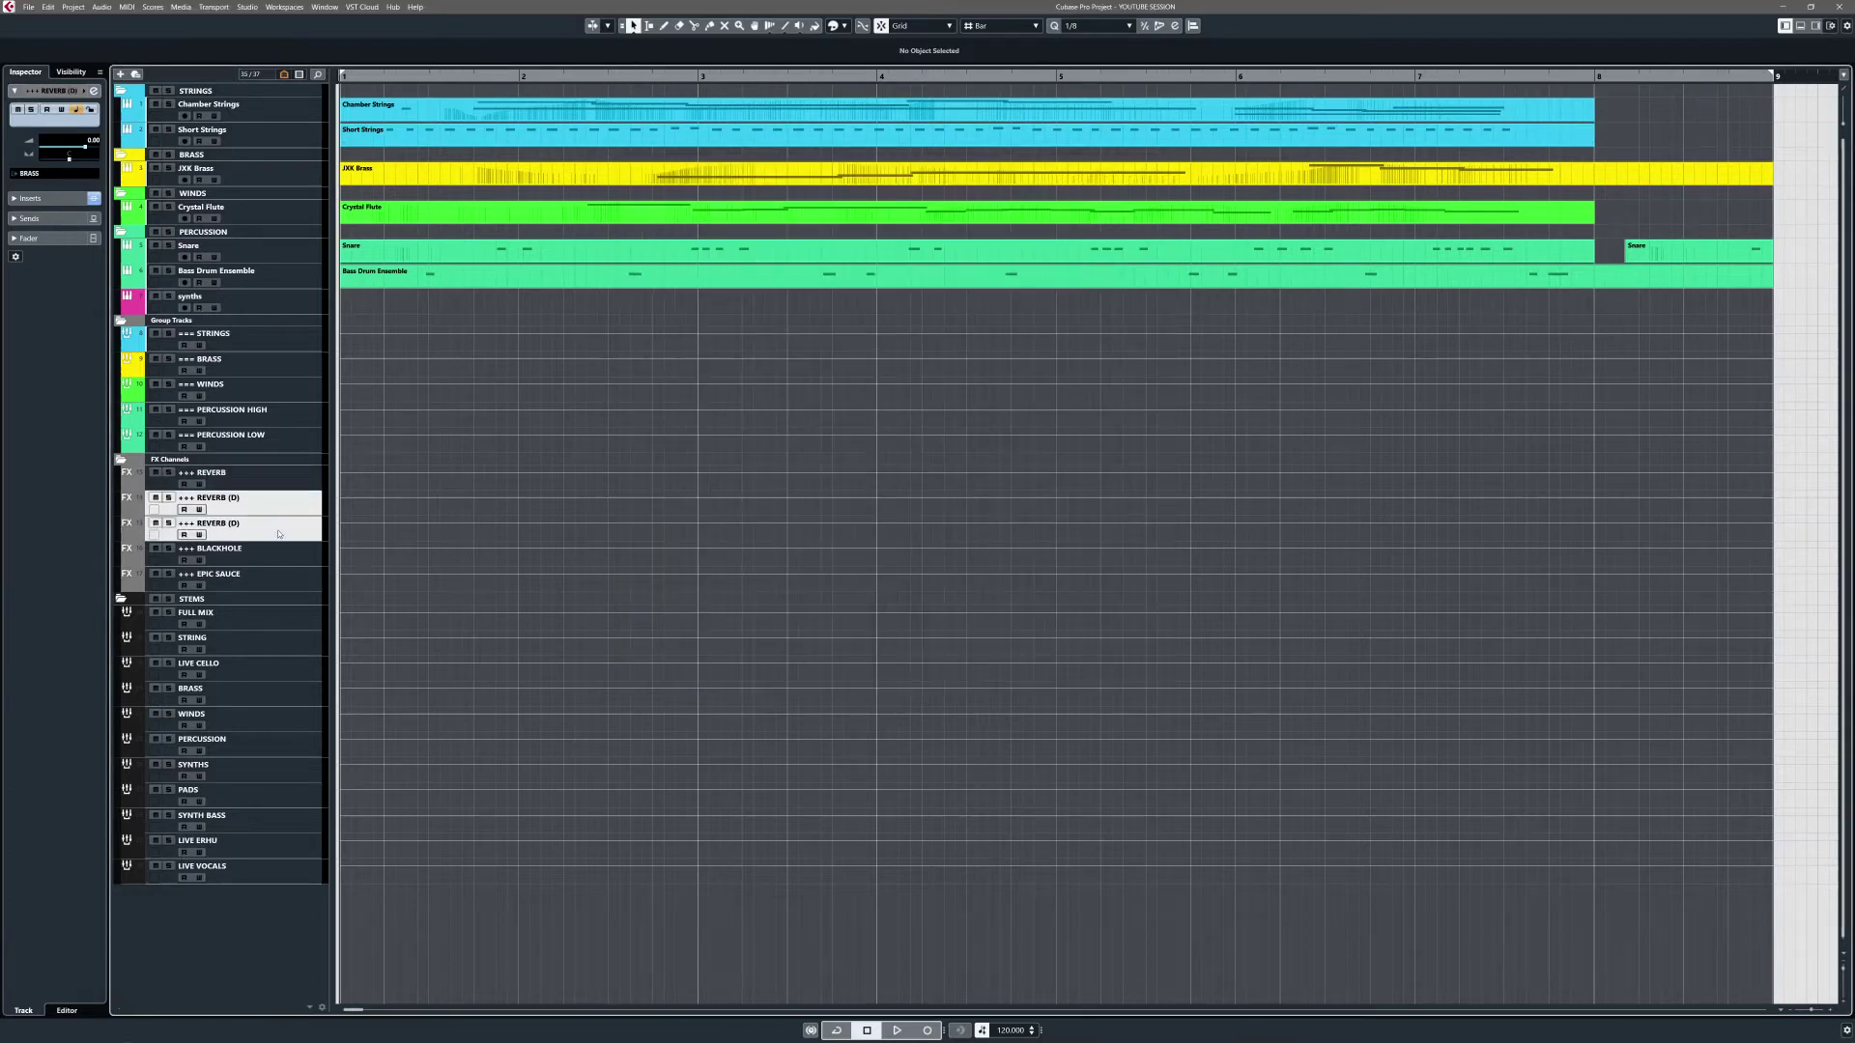
right_click(277, 530)
left_click(309, 542)
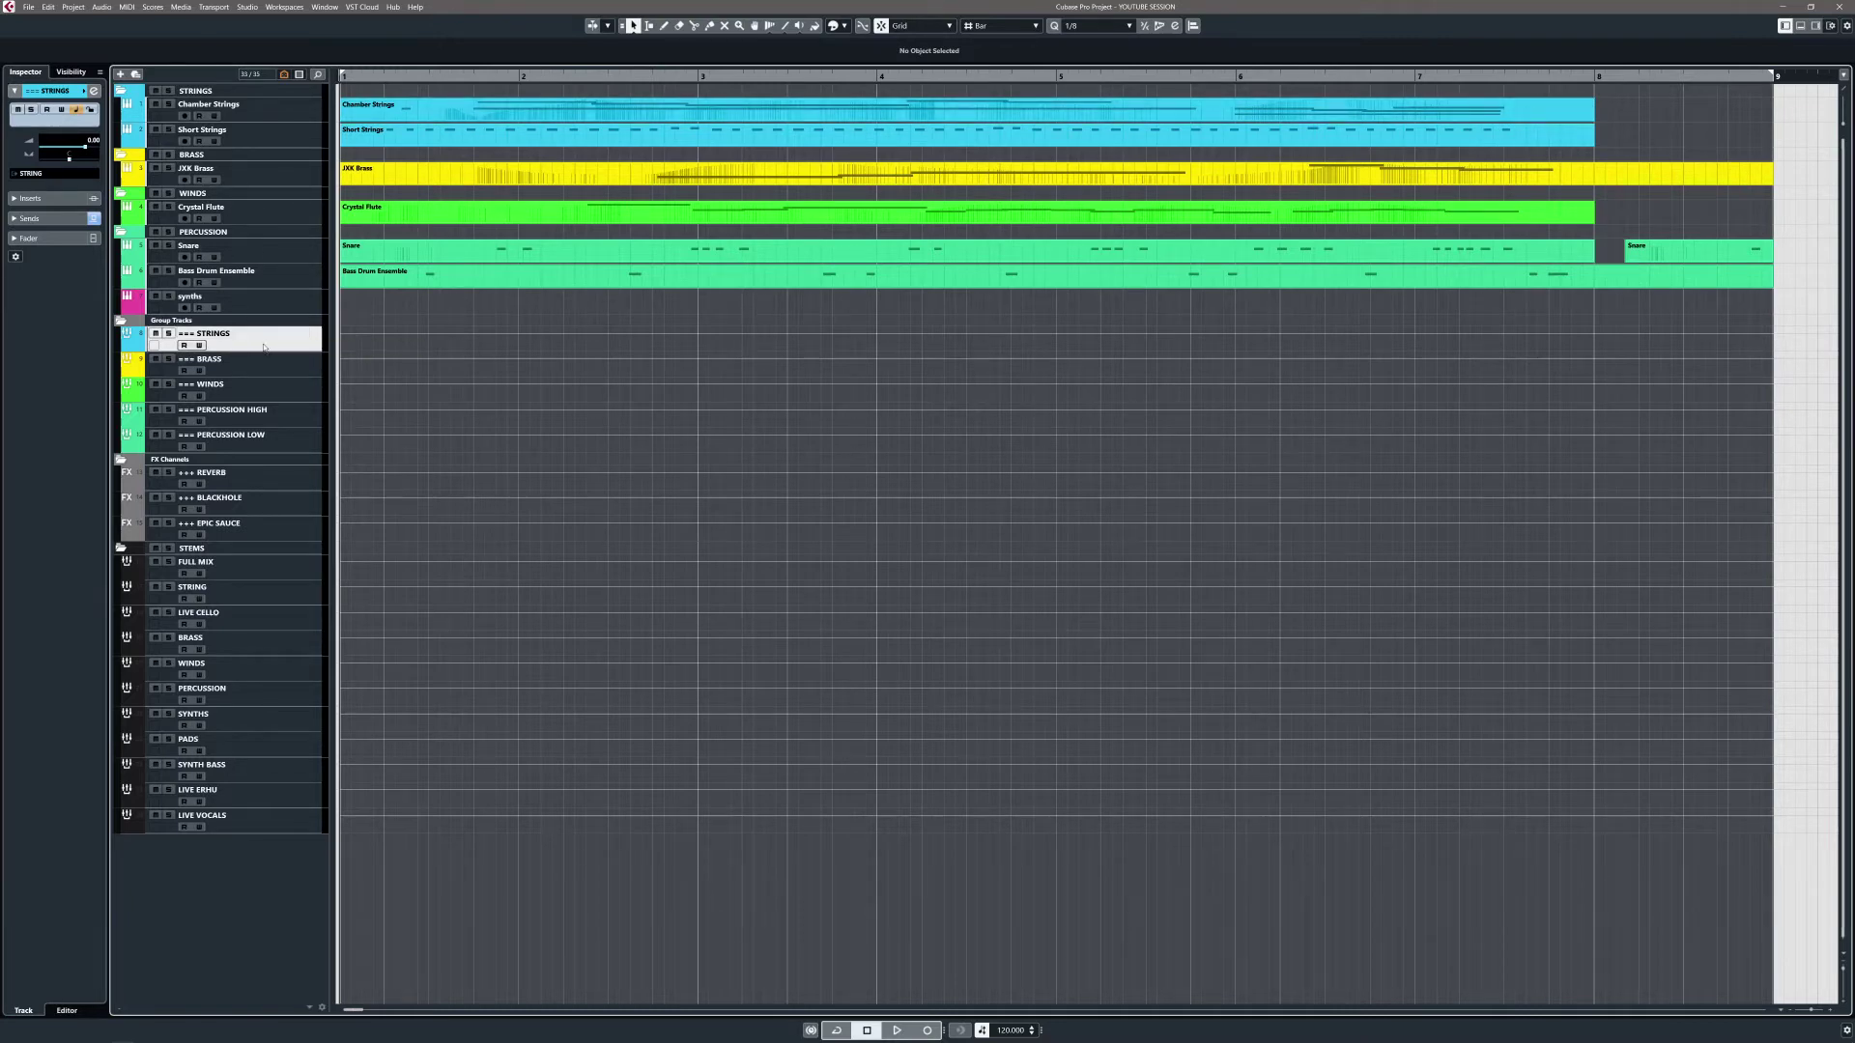
Review the STRINGS group's sends, then set the REVERB FX channel's output to Stereo Out
left_click(34, 219)
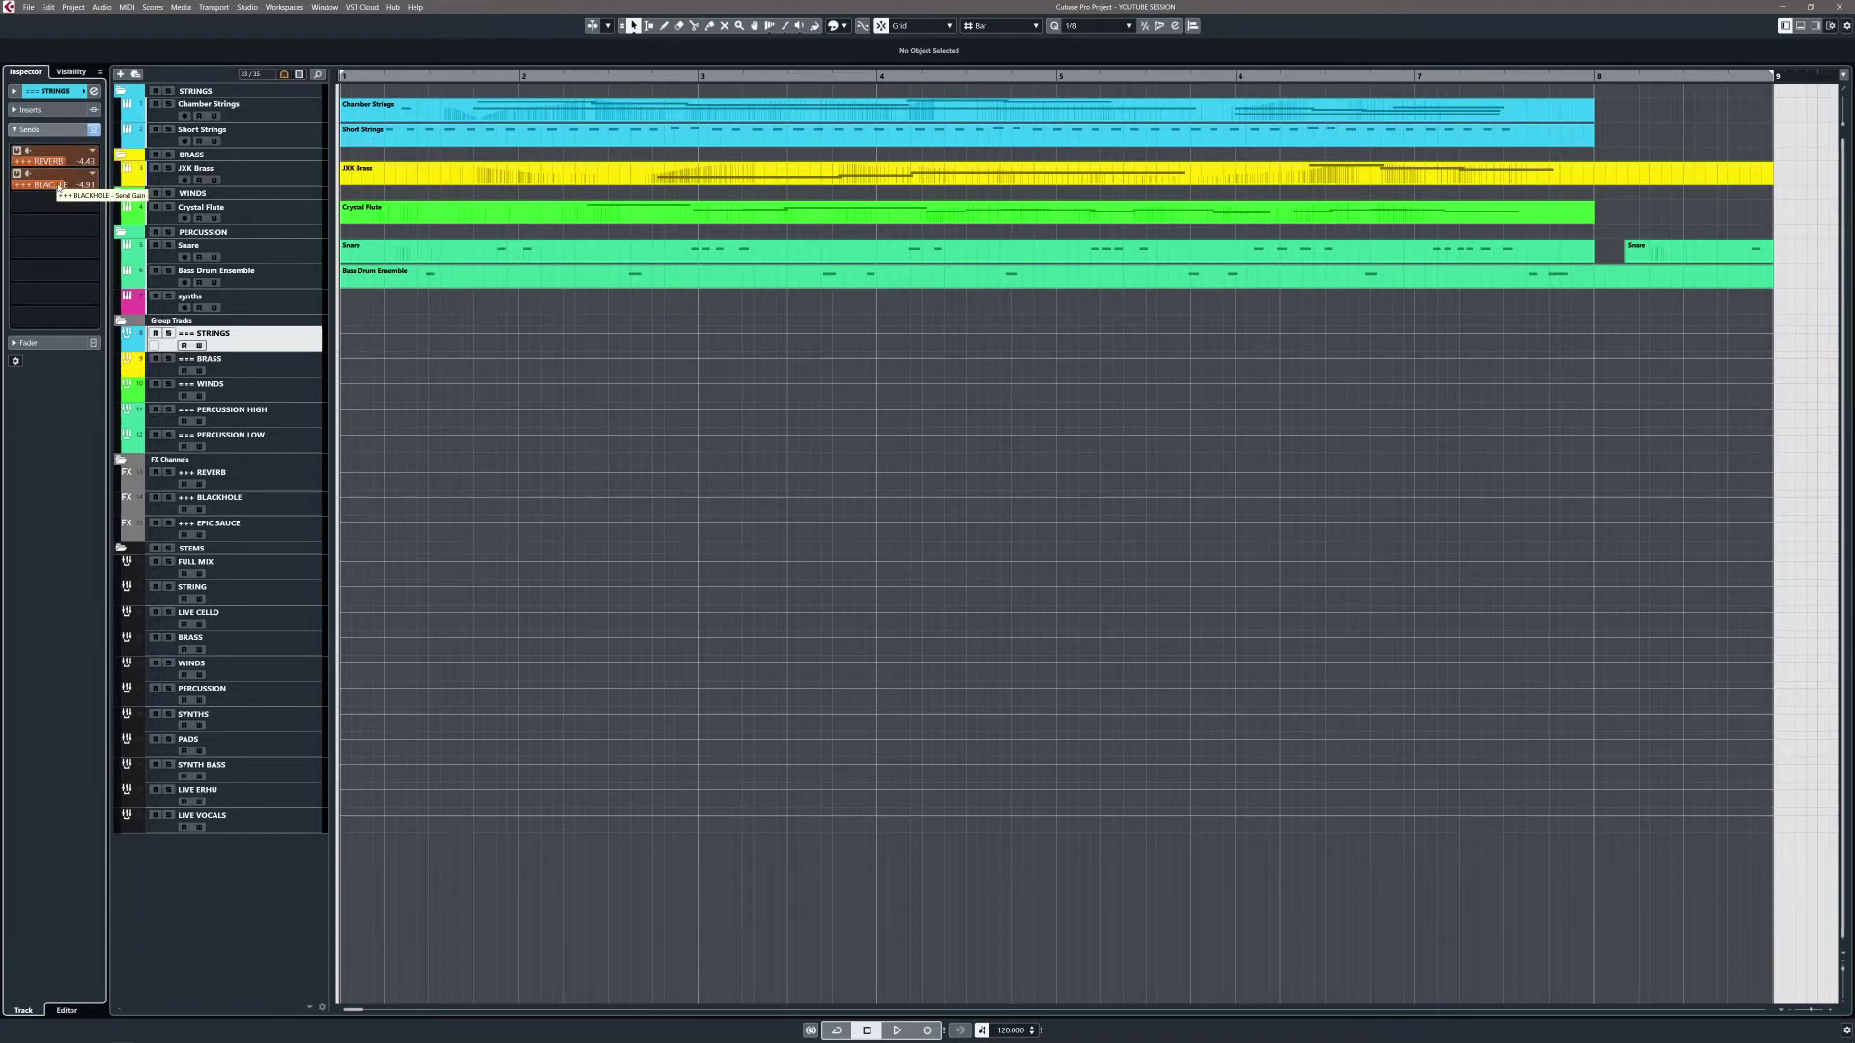
left_click(63, 91)
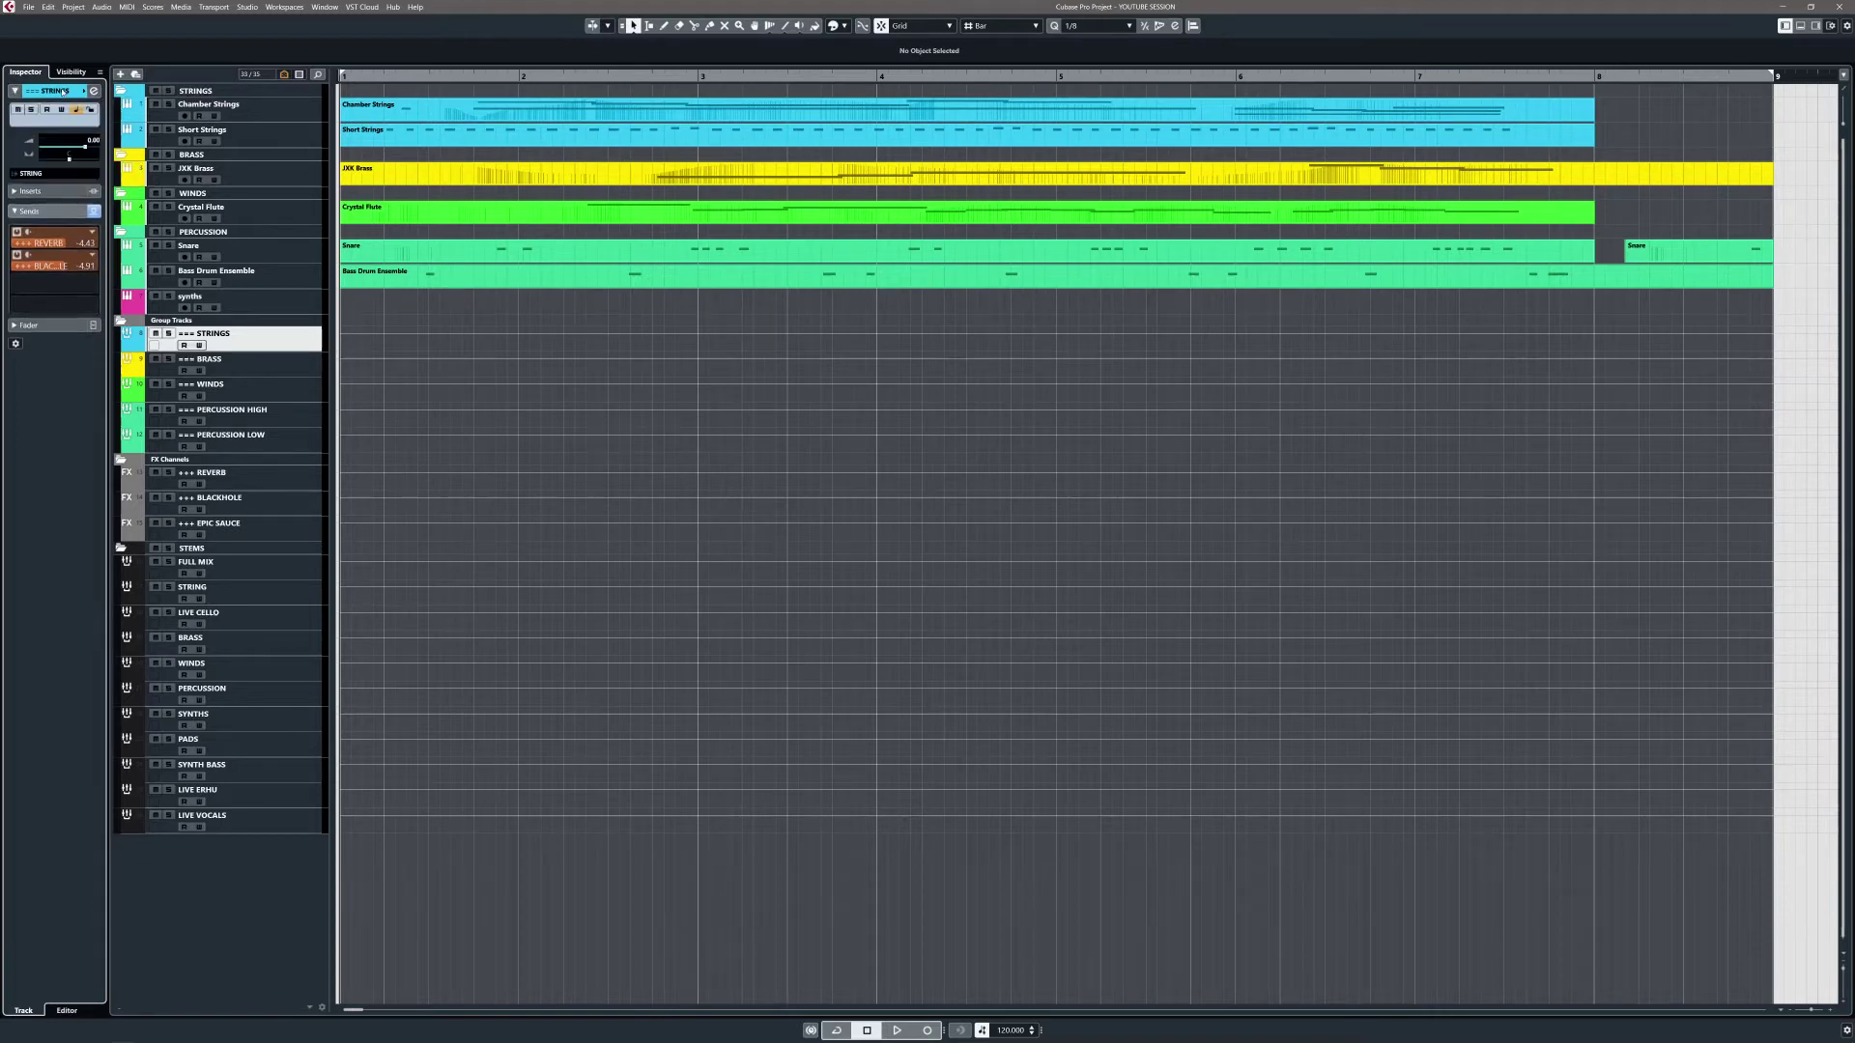
left_click(251, 475)
left_click(31, 174)
left_click(58, 281)
left_click(234, 504)
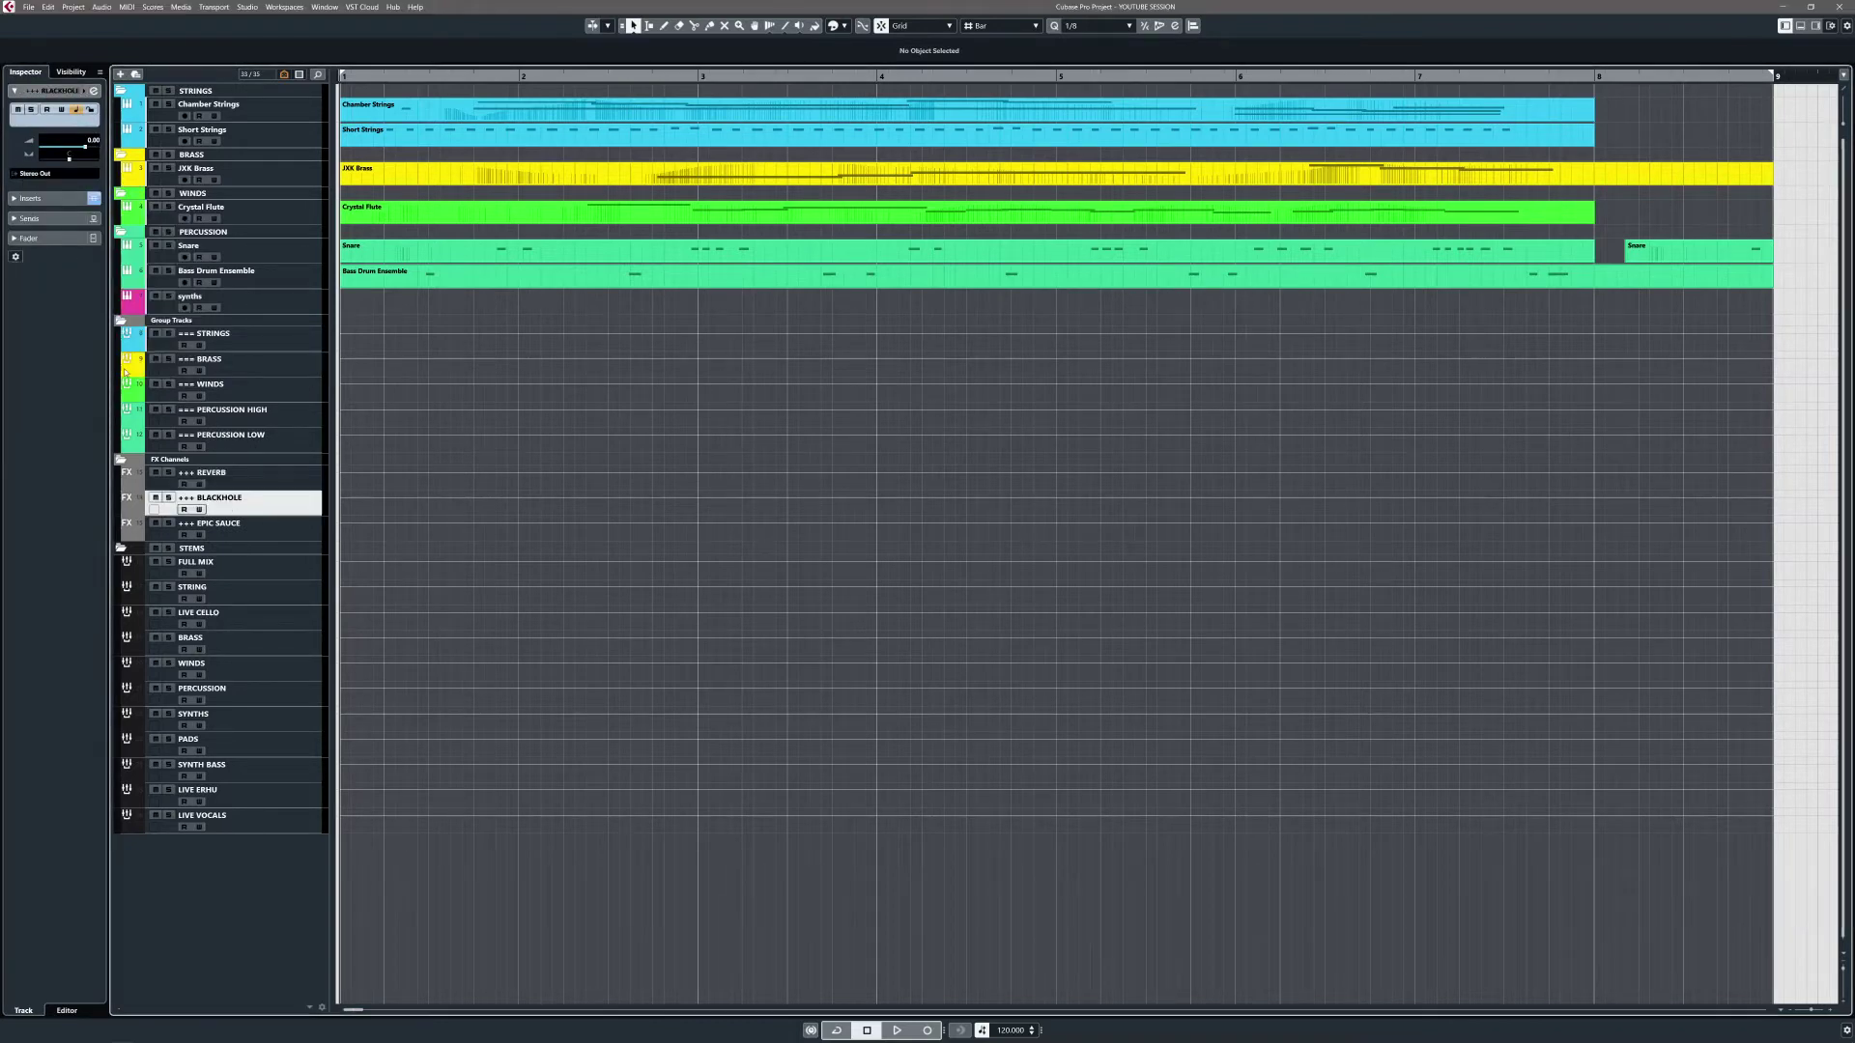
left_click(246, 340)
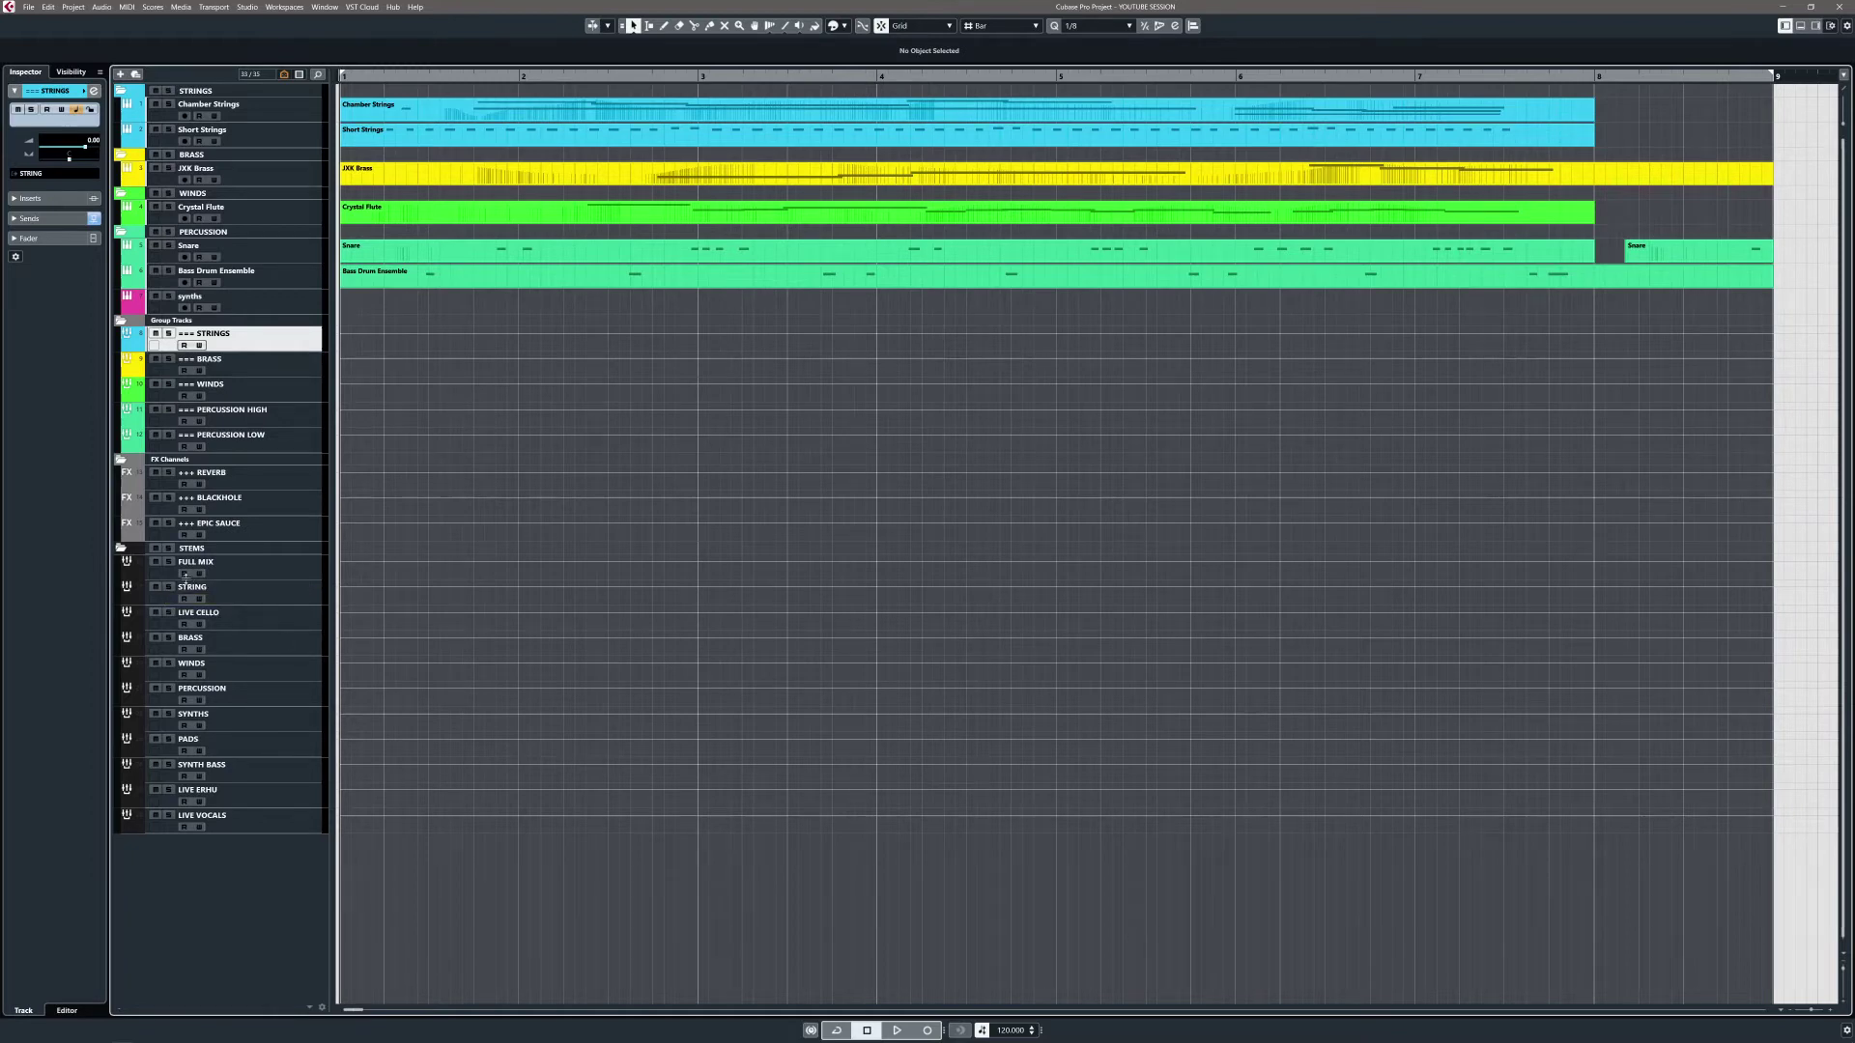
left_click(168, 588)
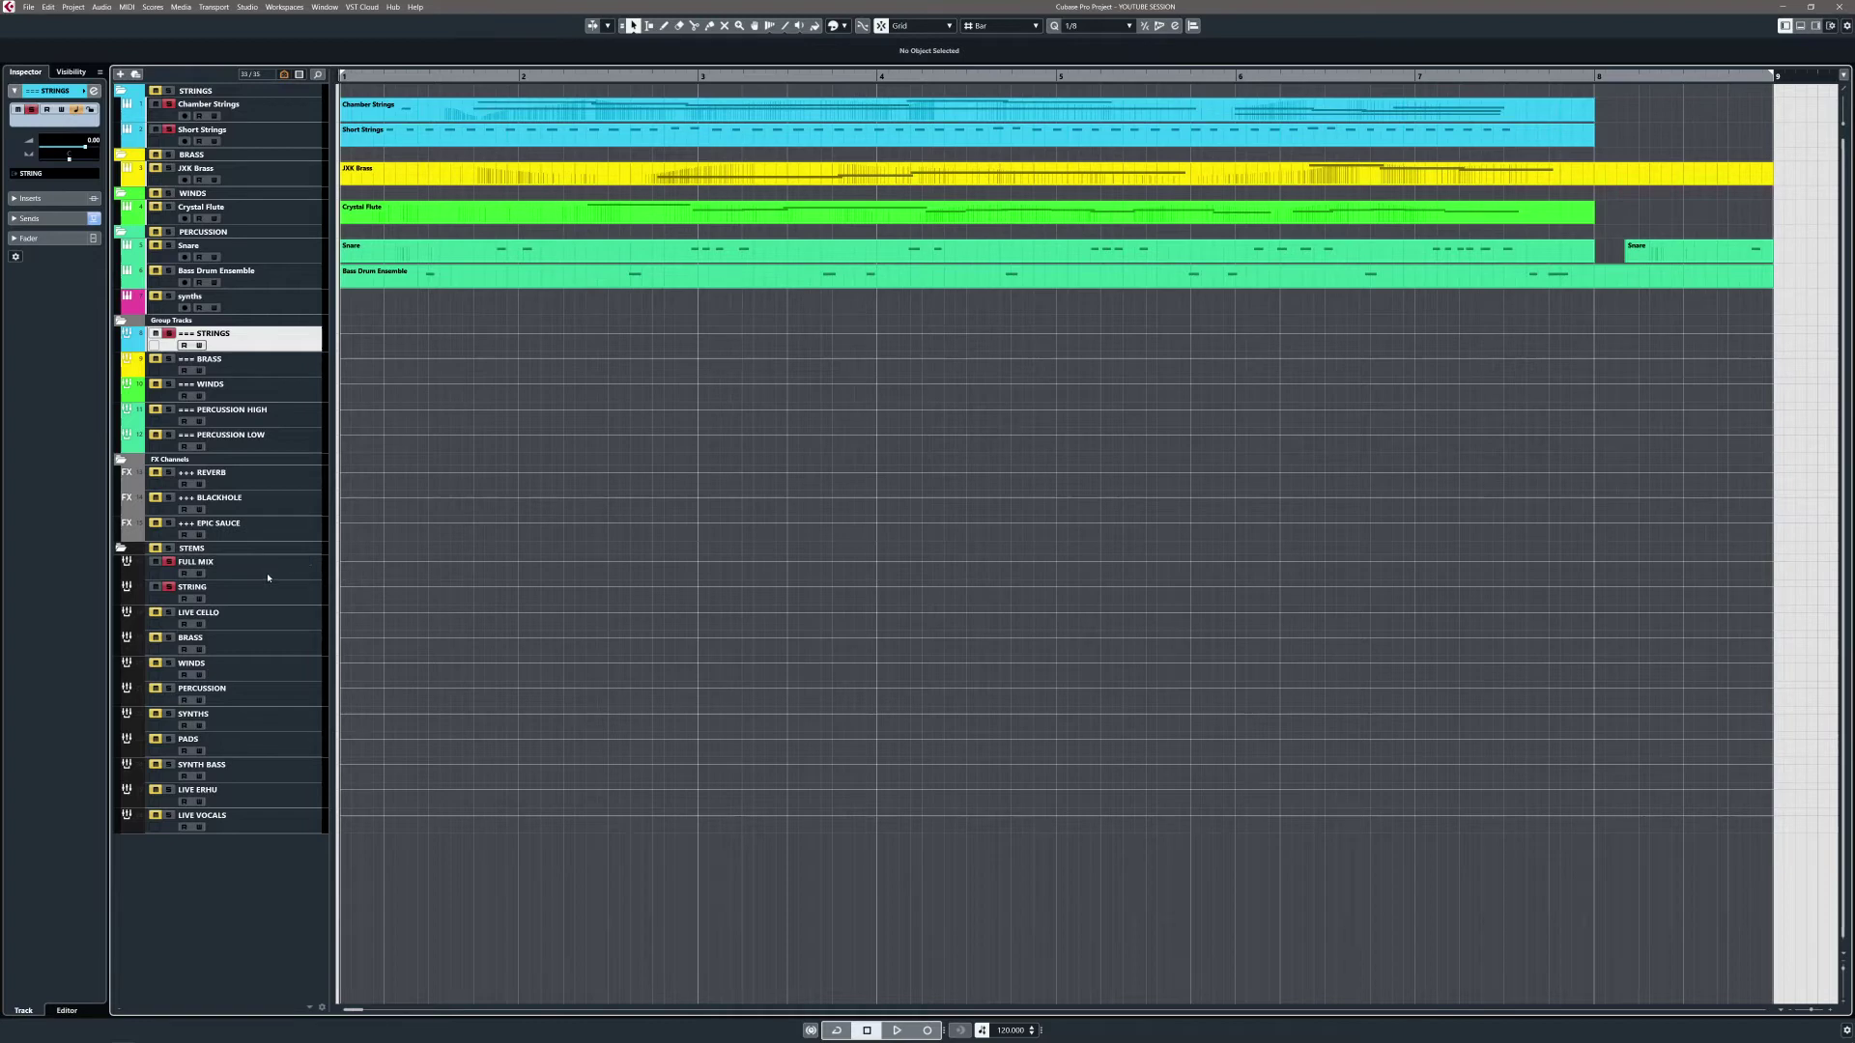
left_click(171, 612)
left_click(170, 613)
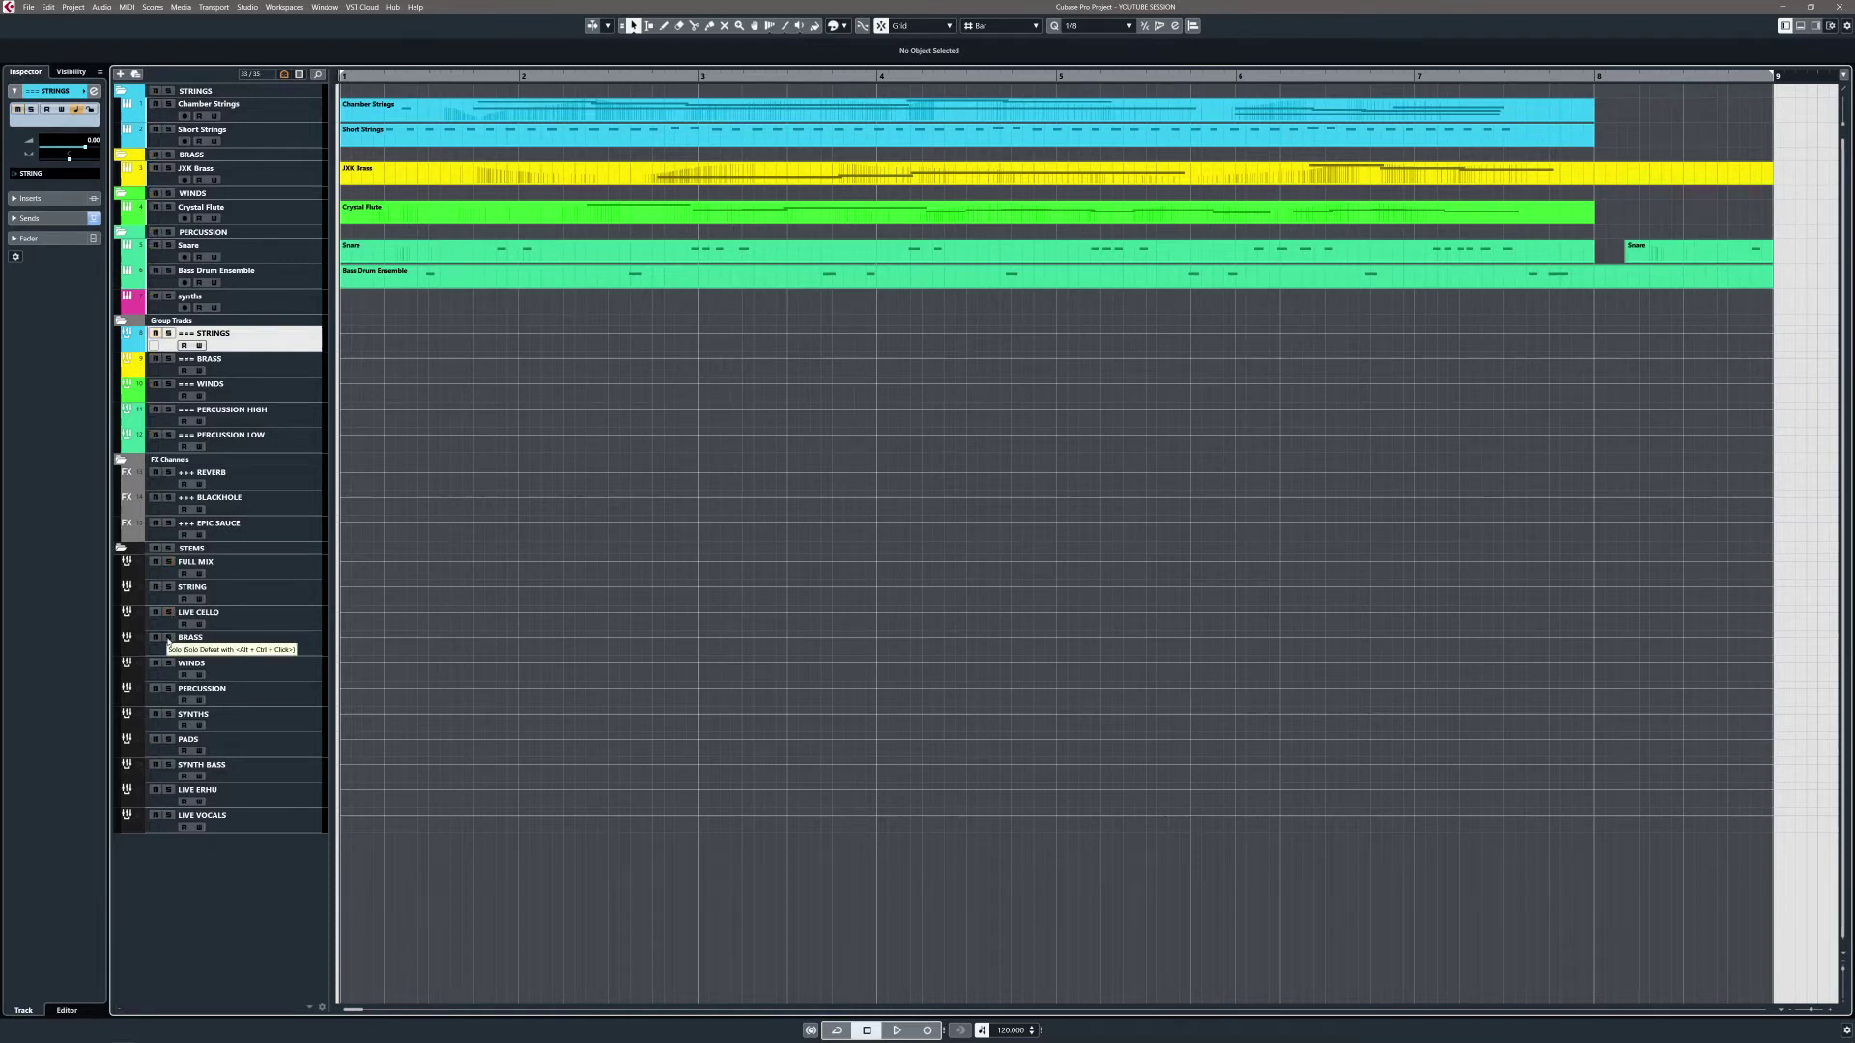
left_click(169, 640)
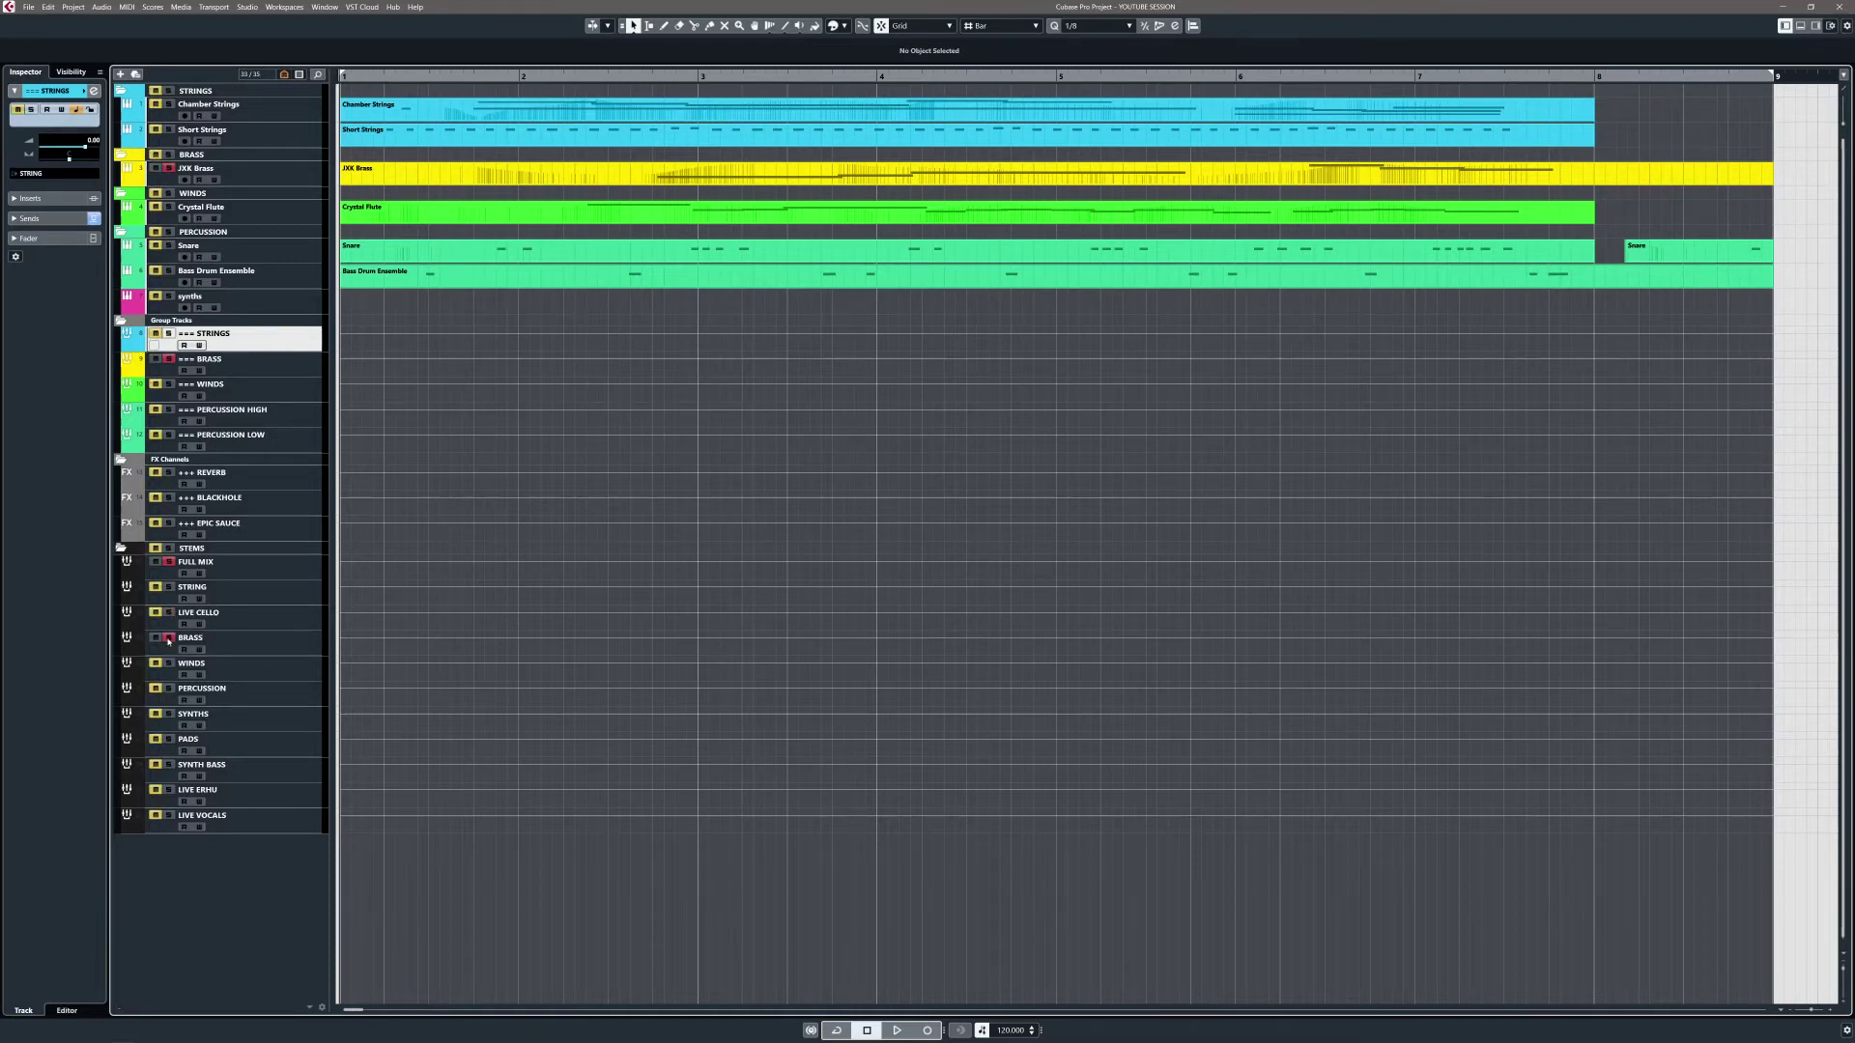
left_click(269, 373)
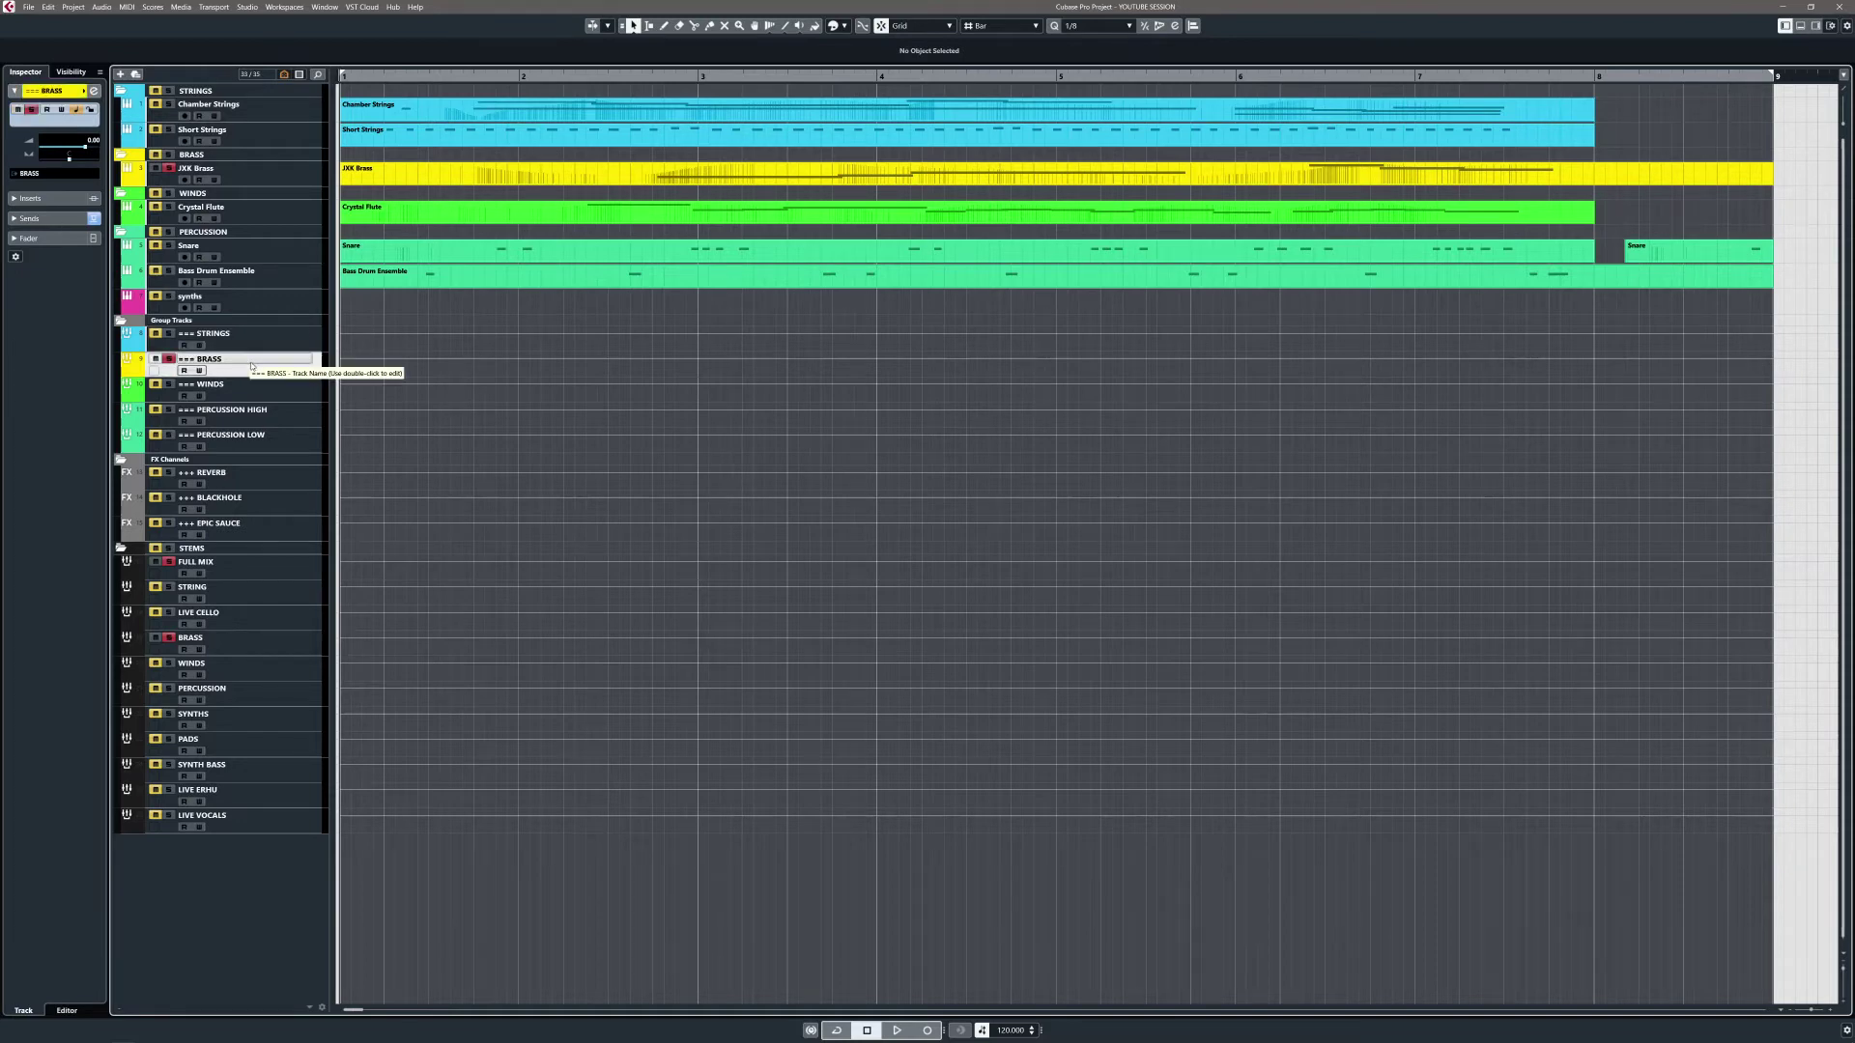
key("s")
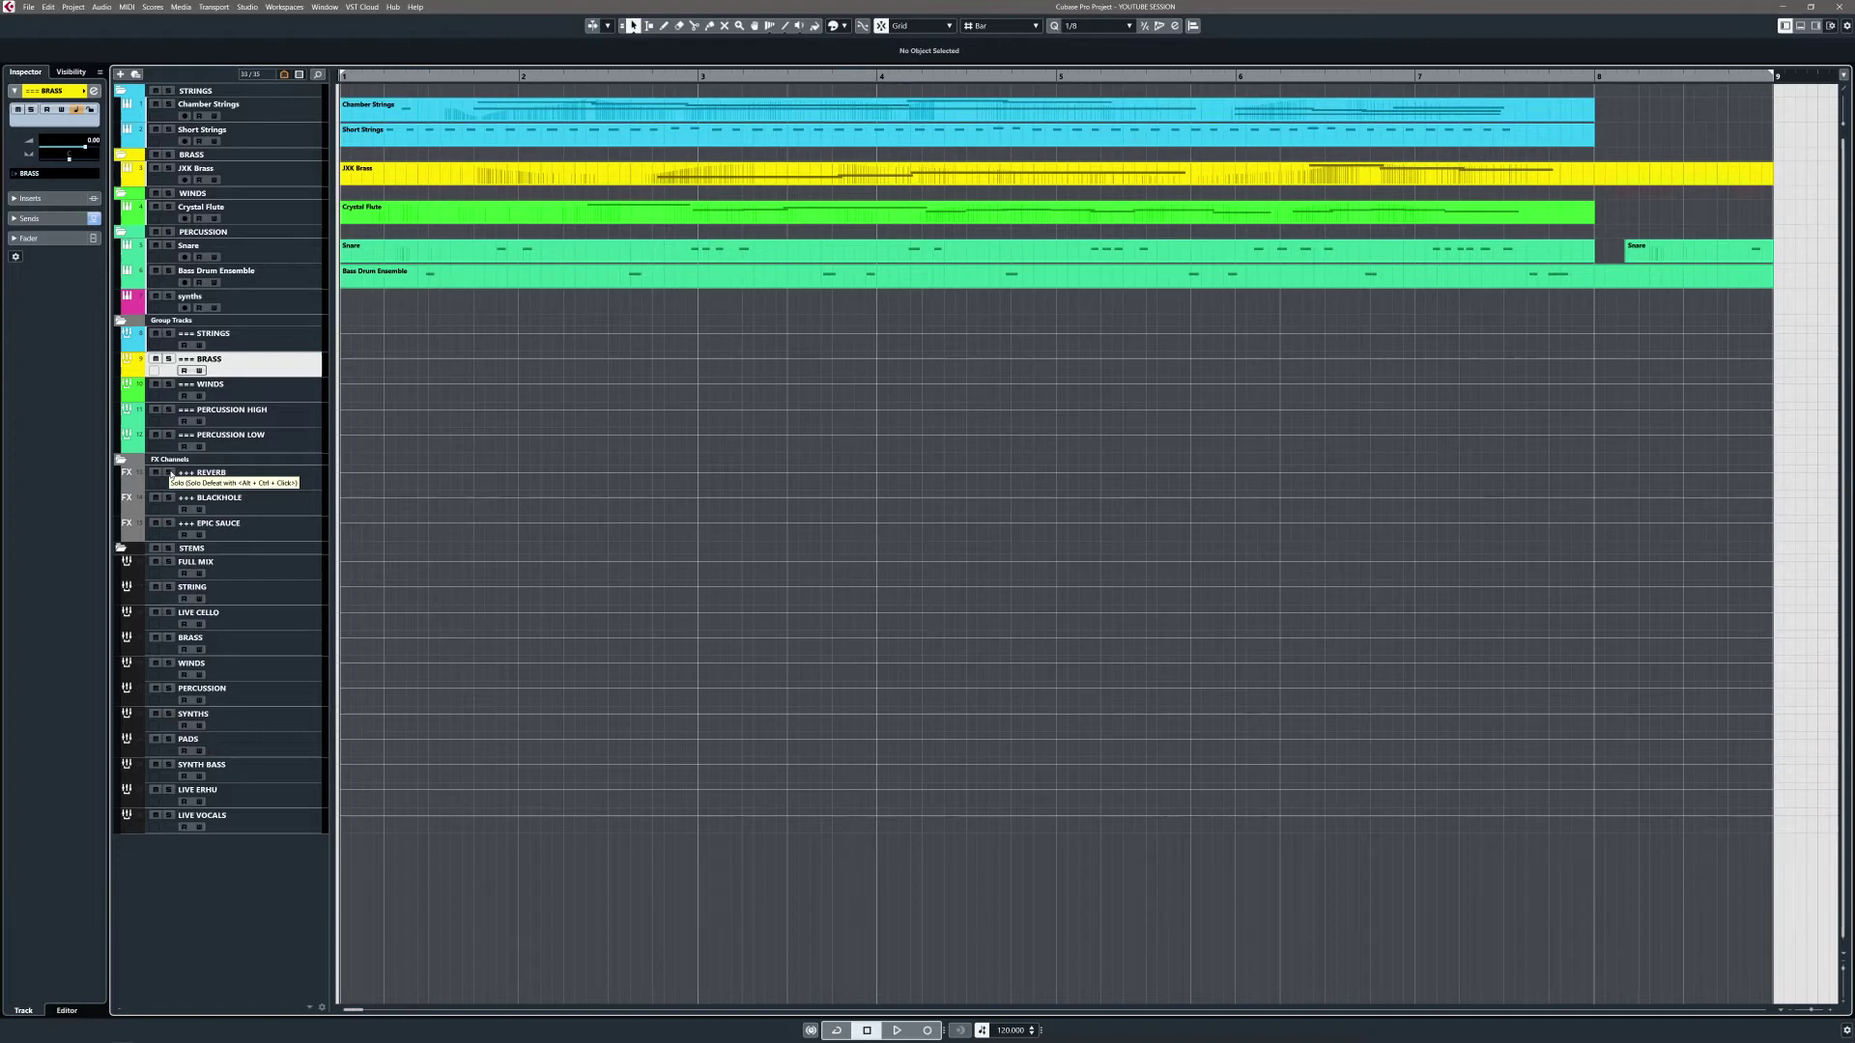
Solo-defeat the REVERB FX channel and solo the STRING stem to test it
left_click(169, 474)
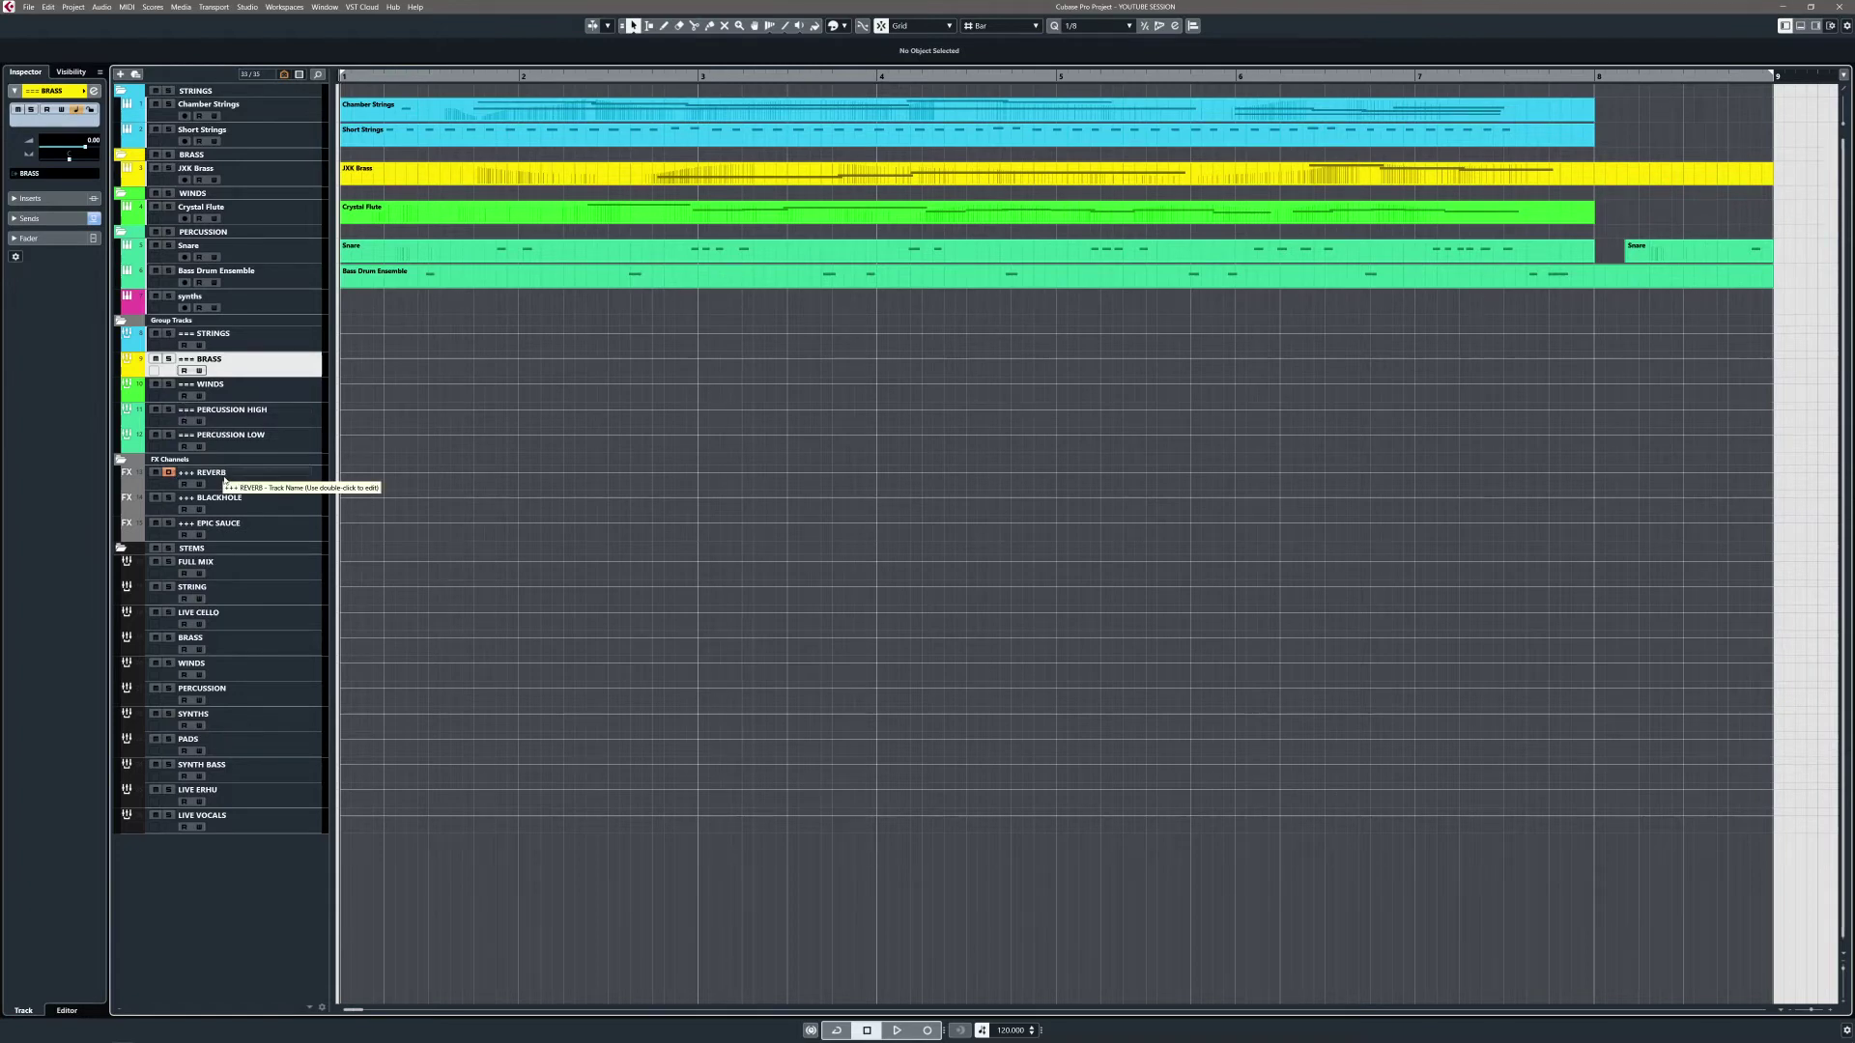
left_click(169, 588)
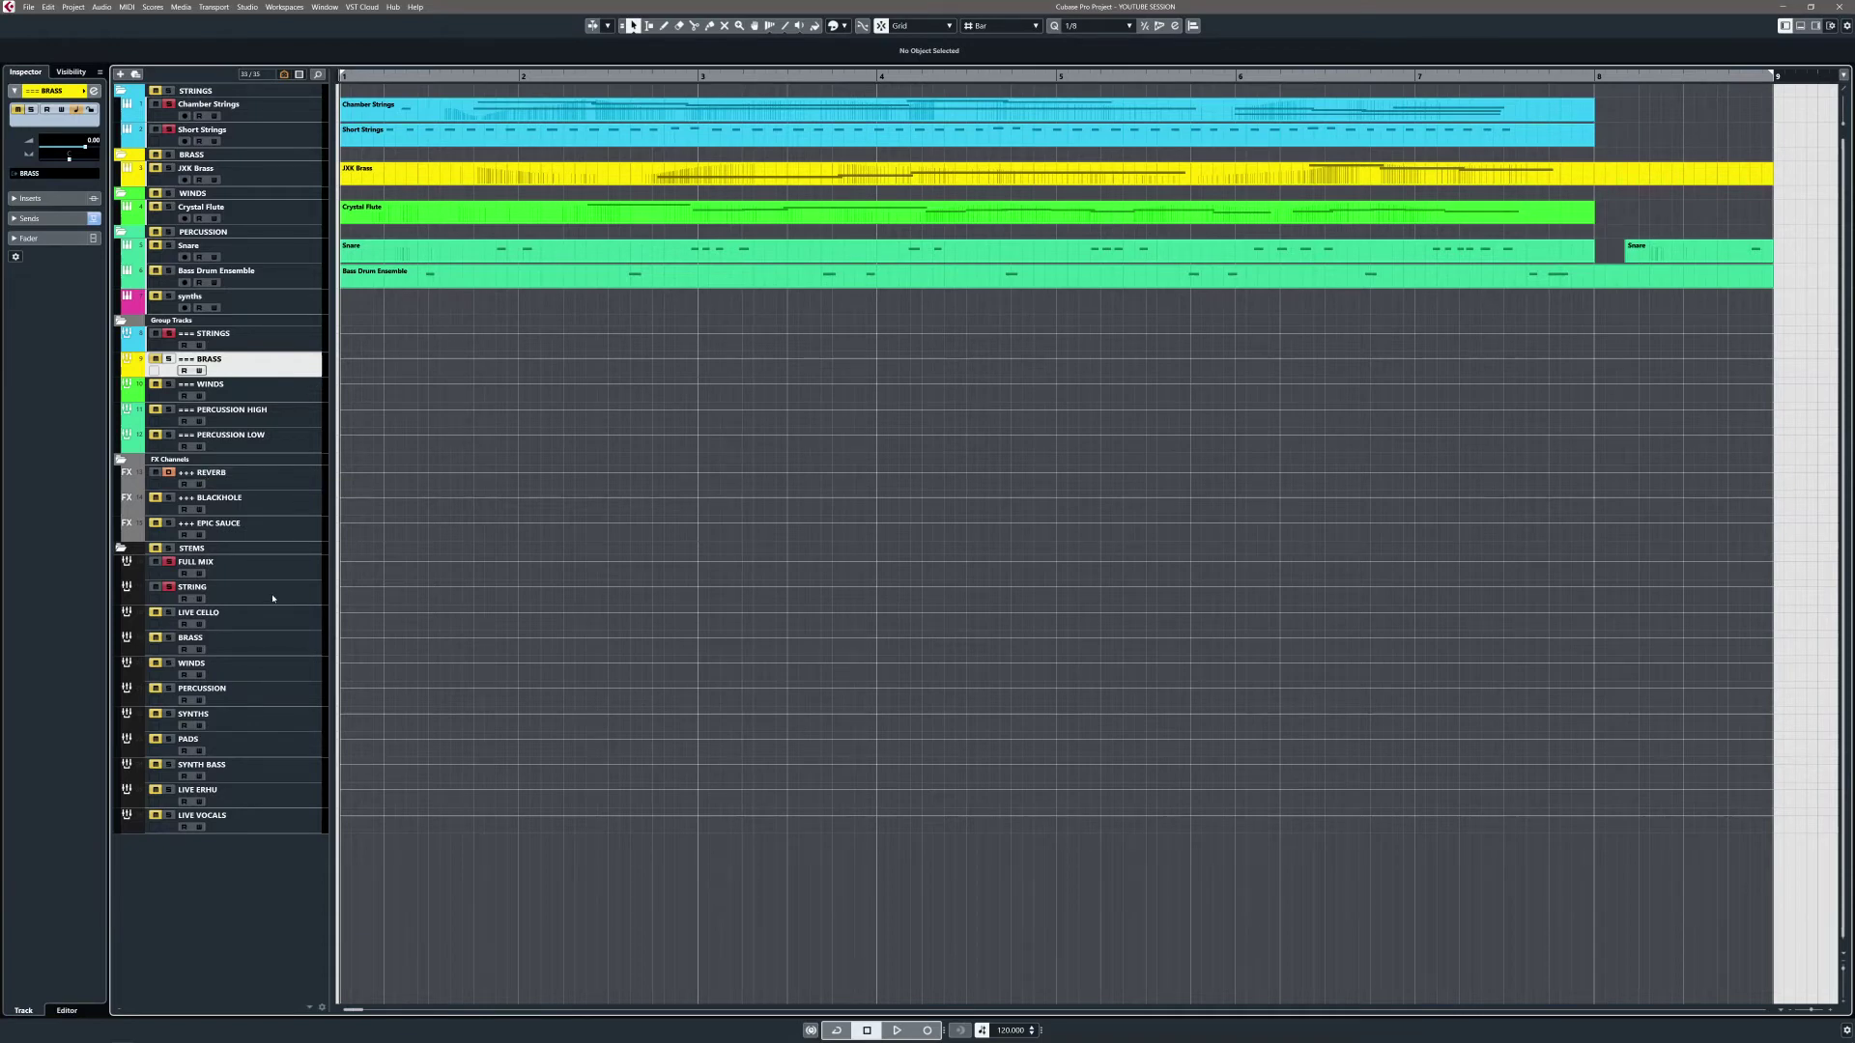
Clear REVERB's solo defeat and select all FX tracks with a Media Type = Effect logical filter
left_click(168, 474)
key("ctrl+shift+l")
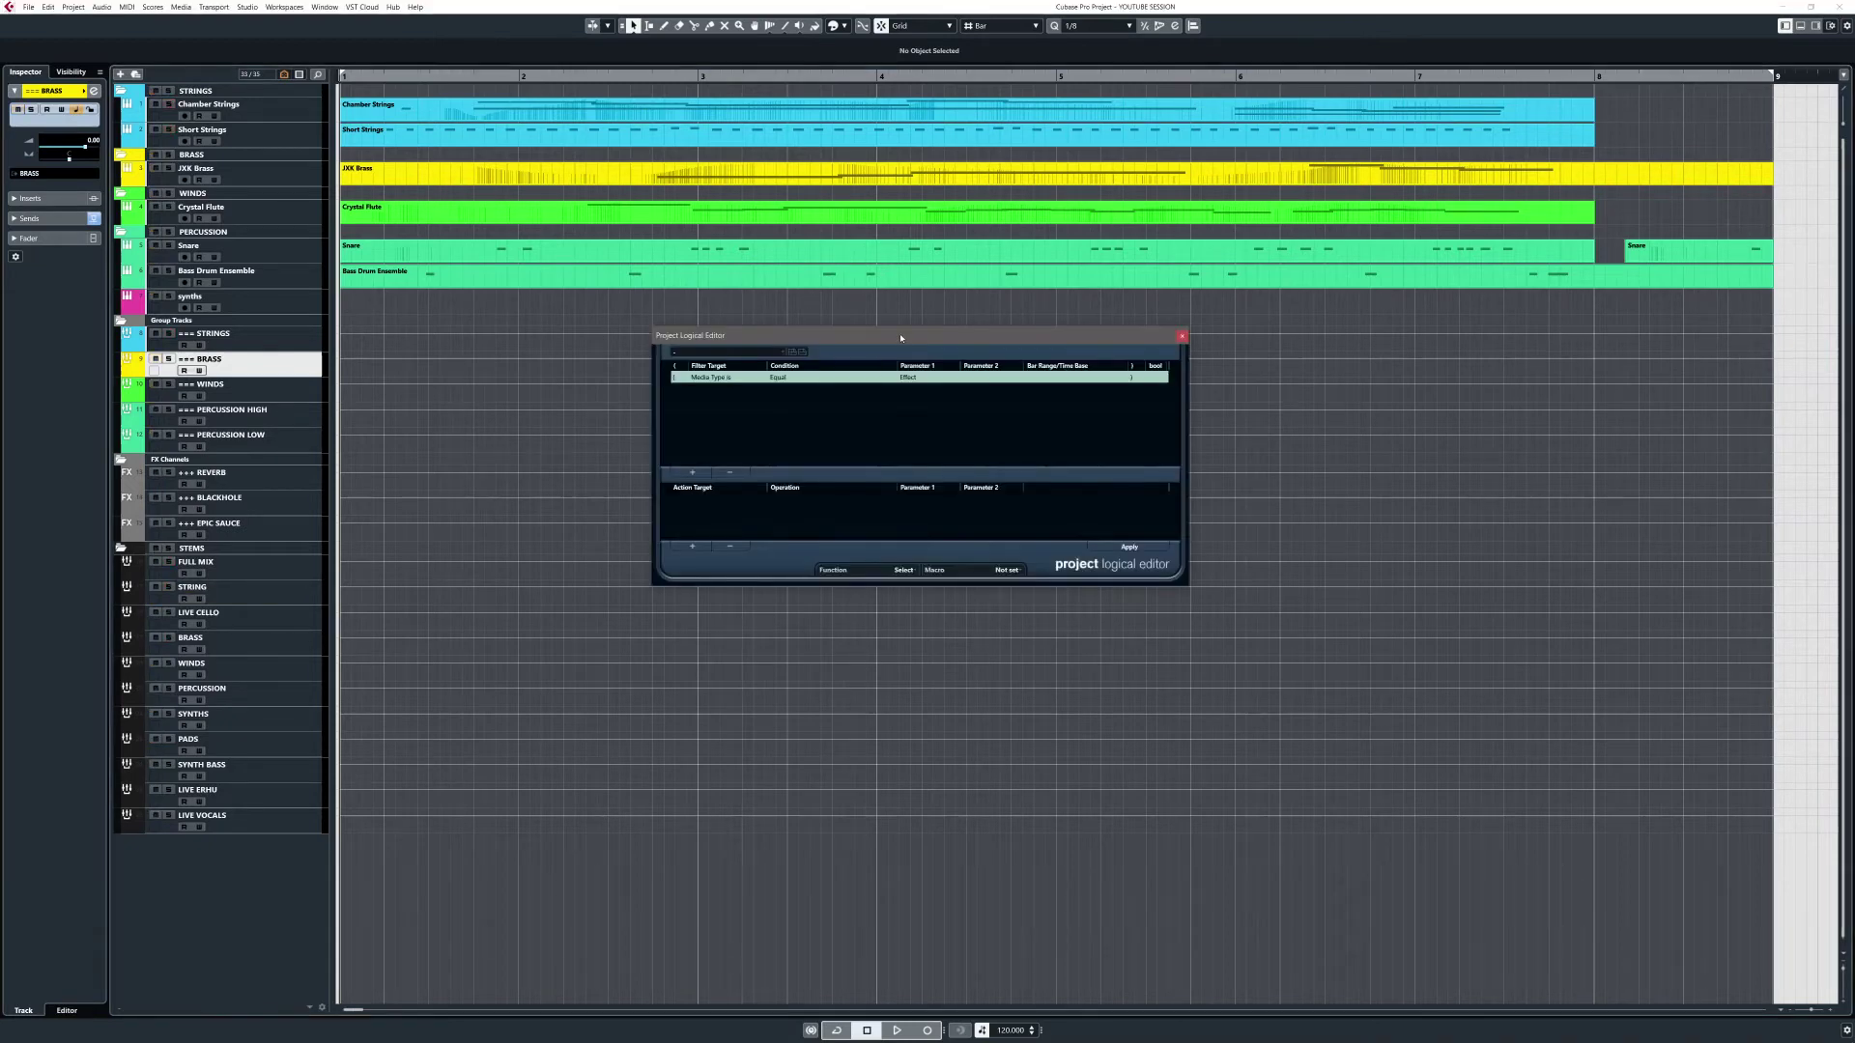
left_click_drag(901, 339, 881, 339)
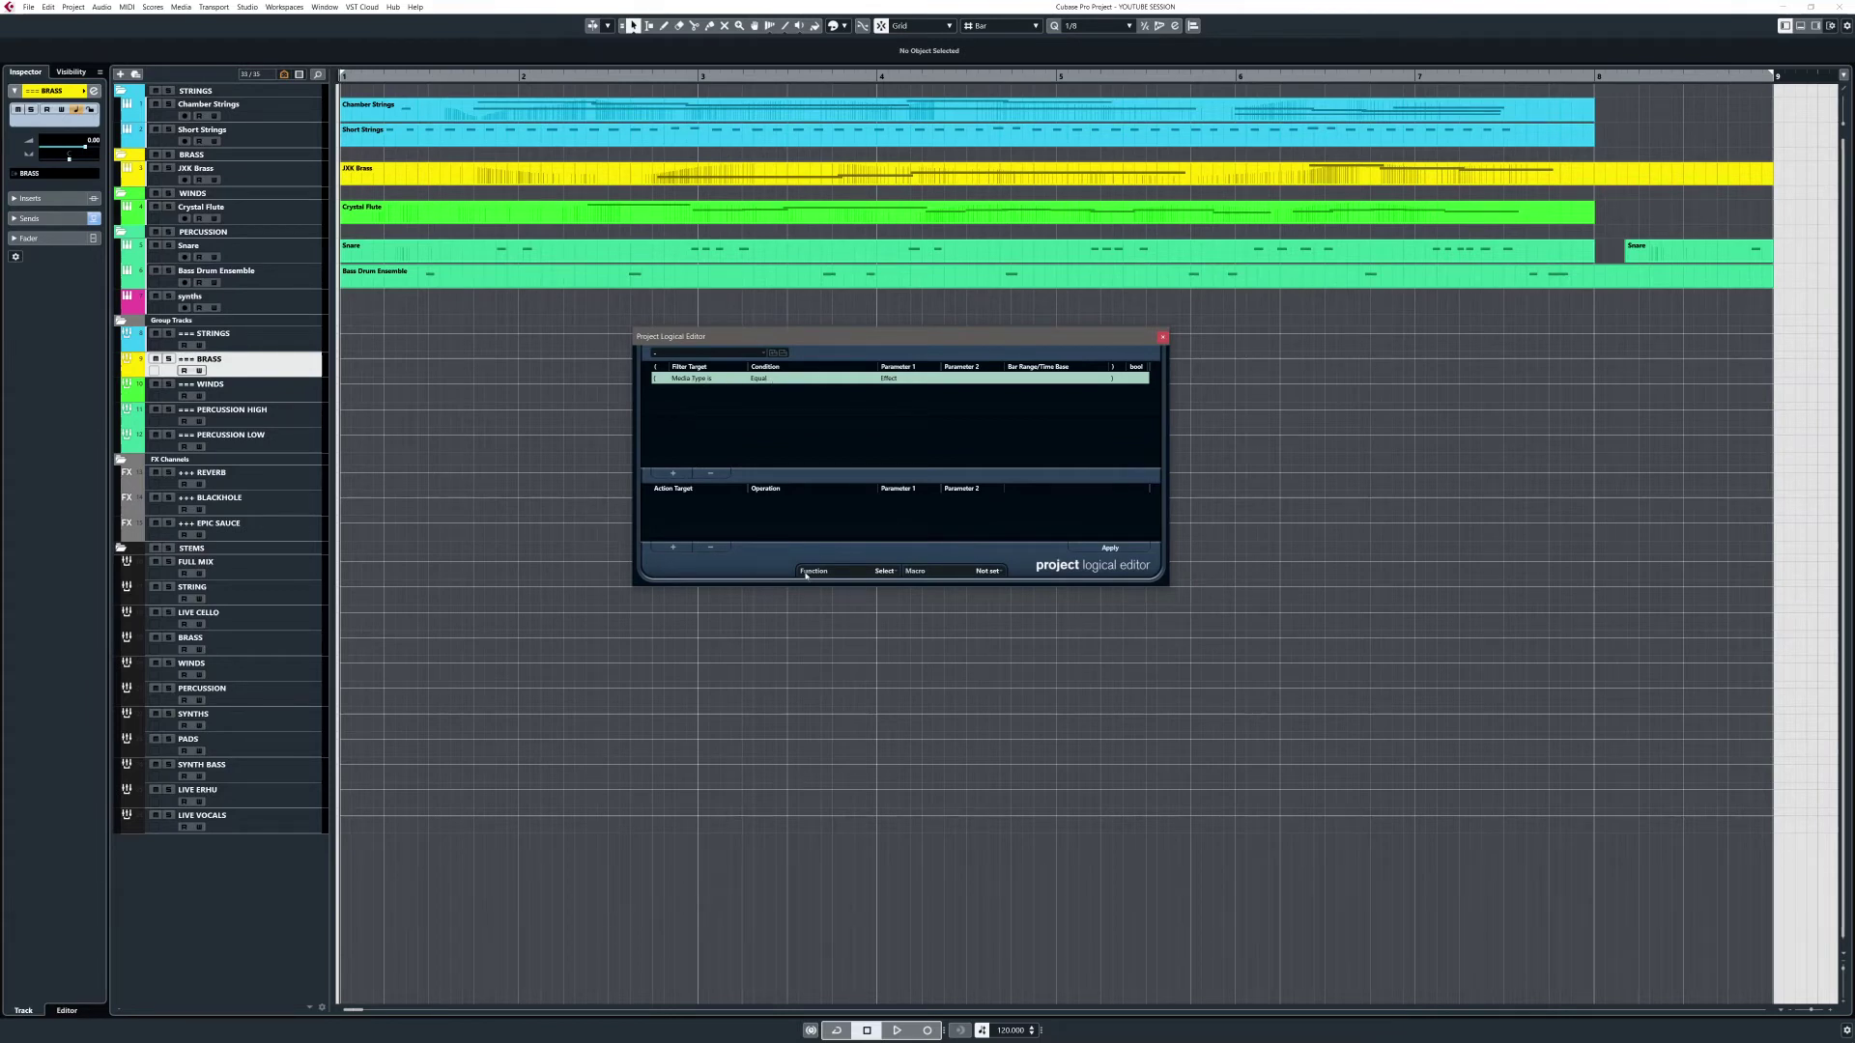
left_click(1111, 549)
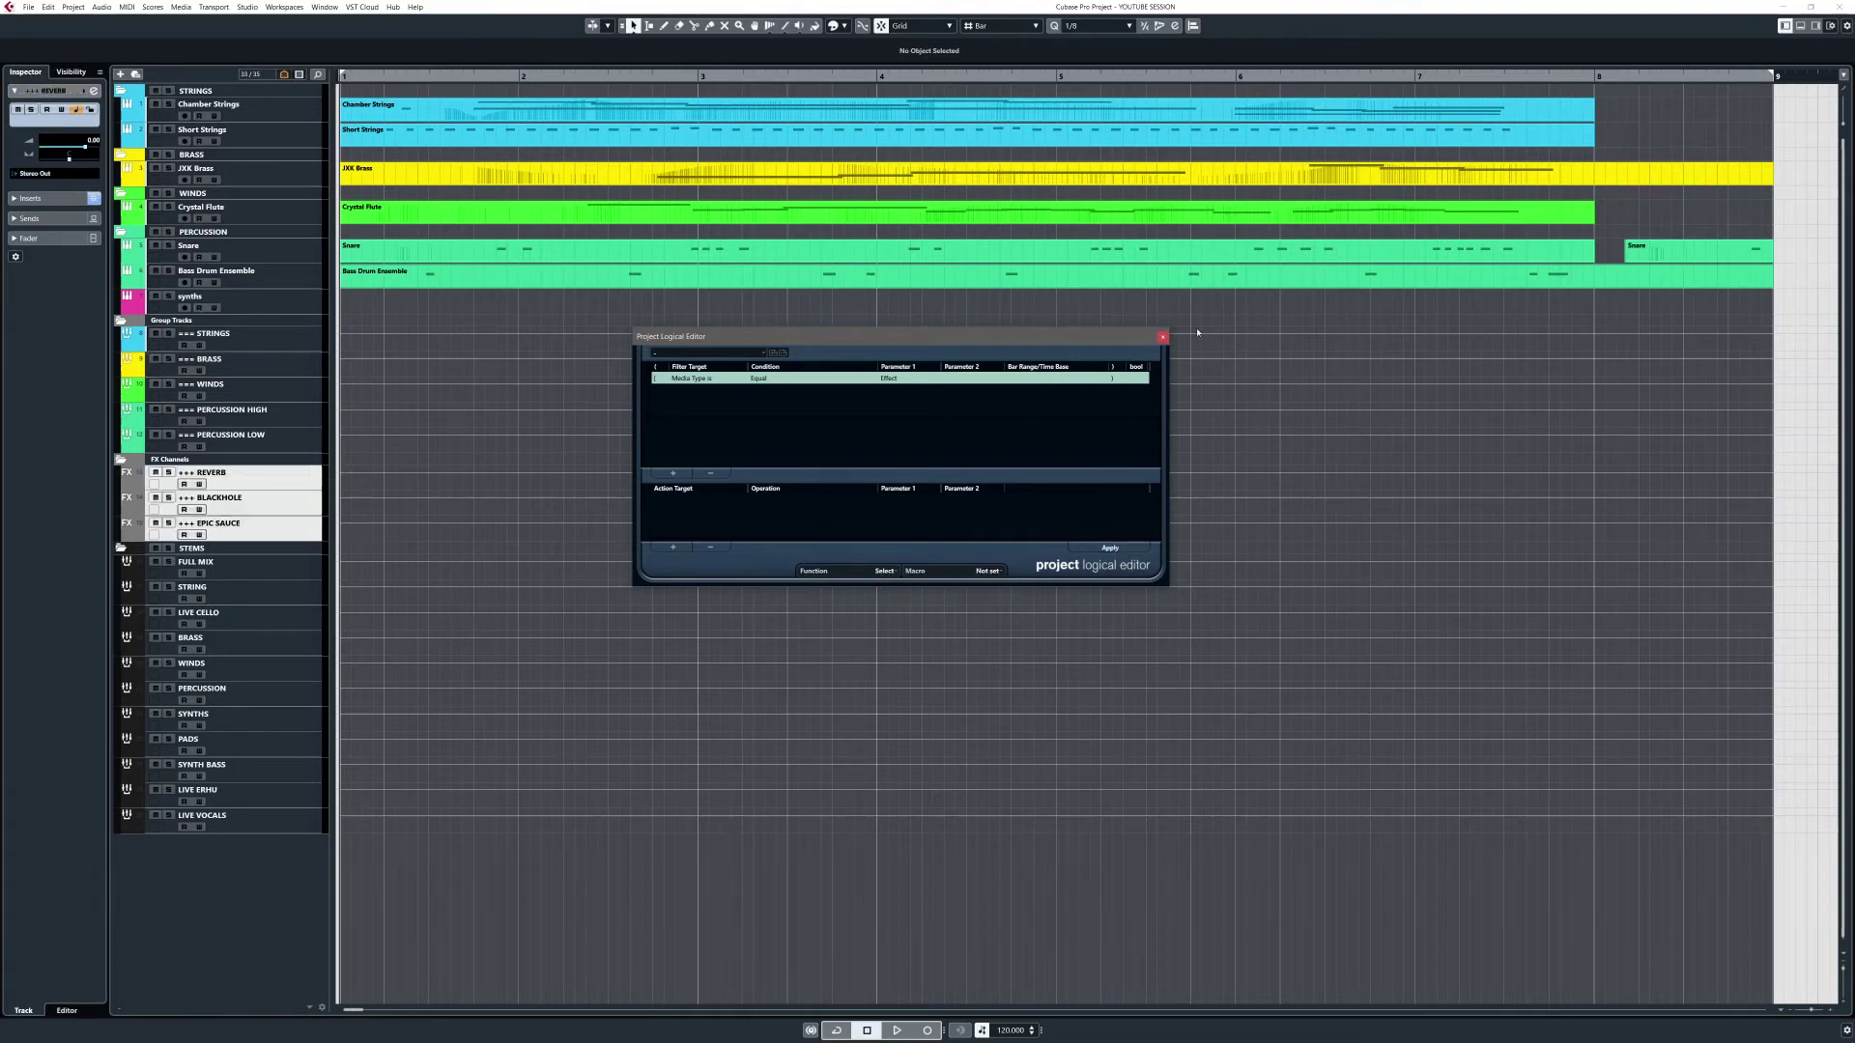
Solo-defeat REVERB, BLACKHOLE and EPIC SAUCE together
left_click(1162, 339)
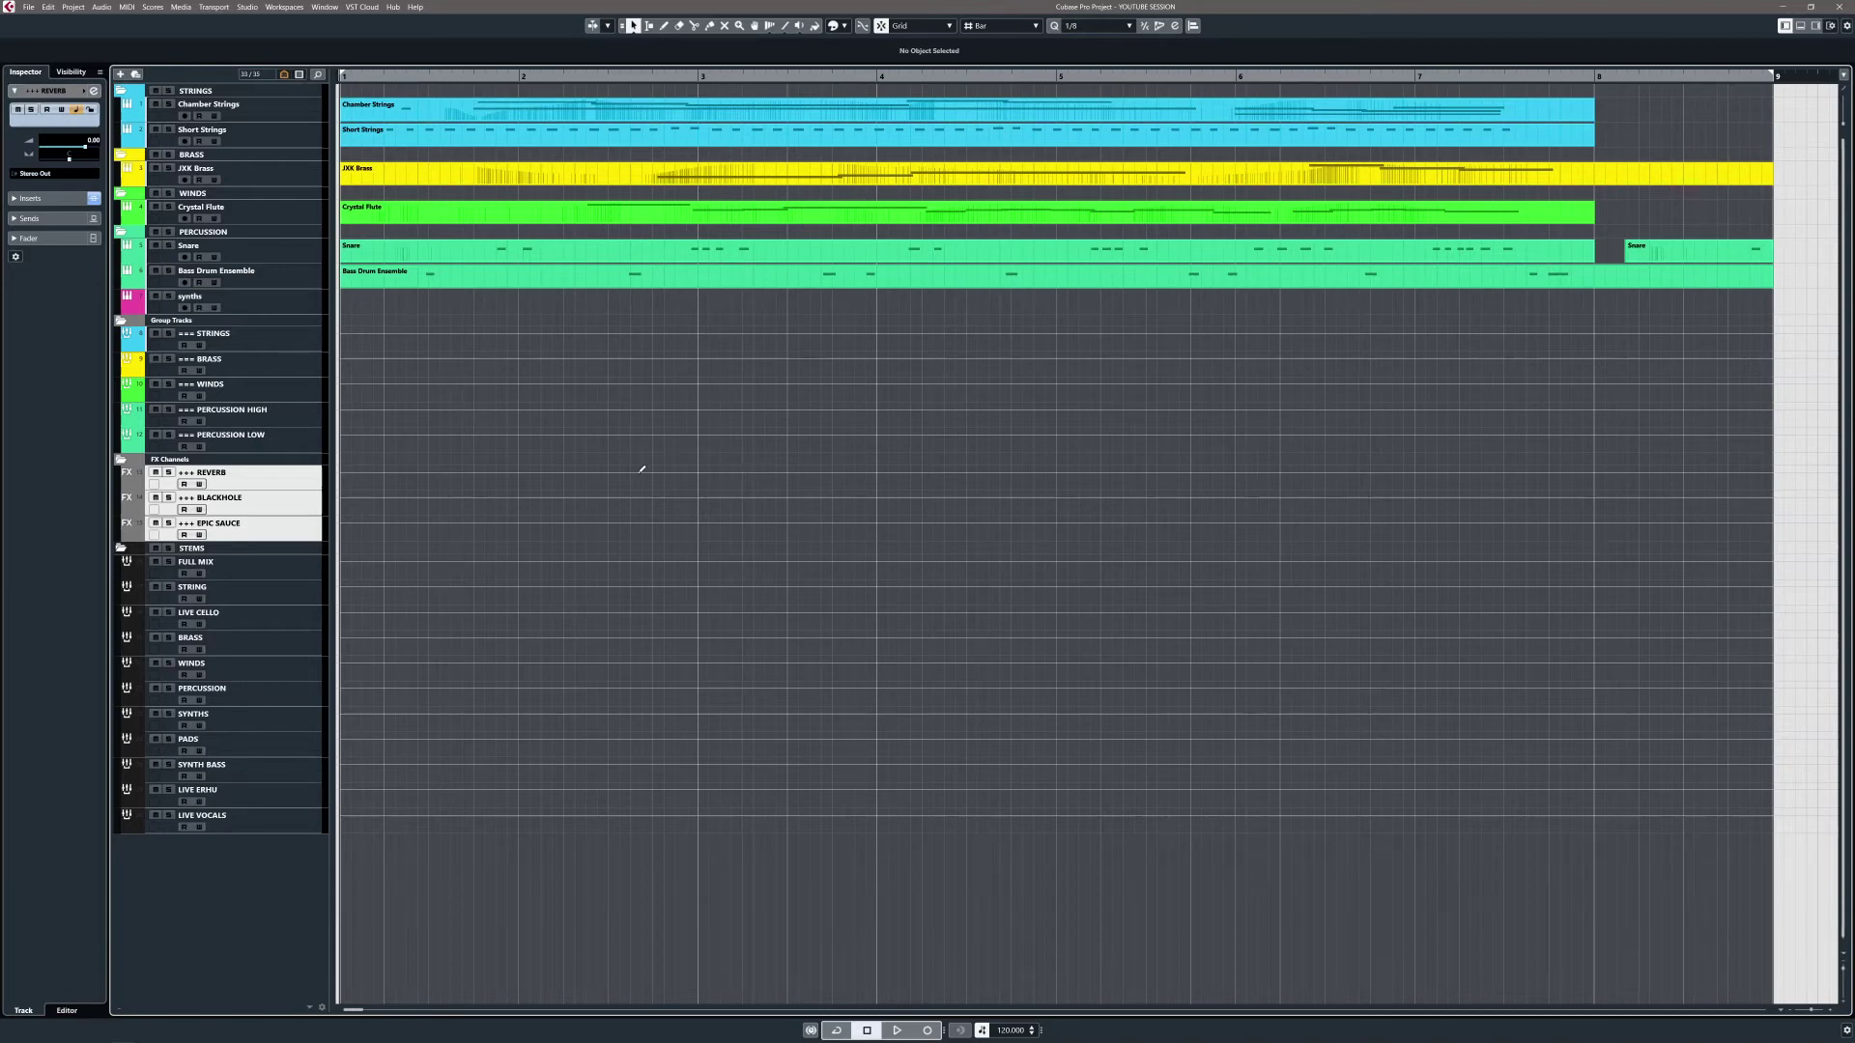
left_click(222, 478)
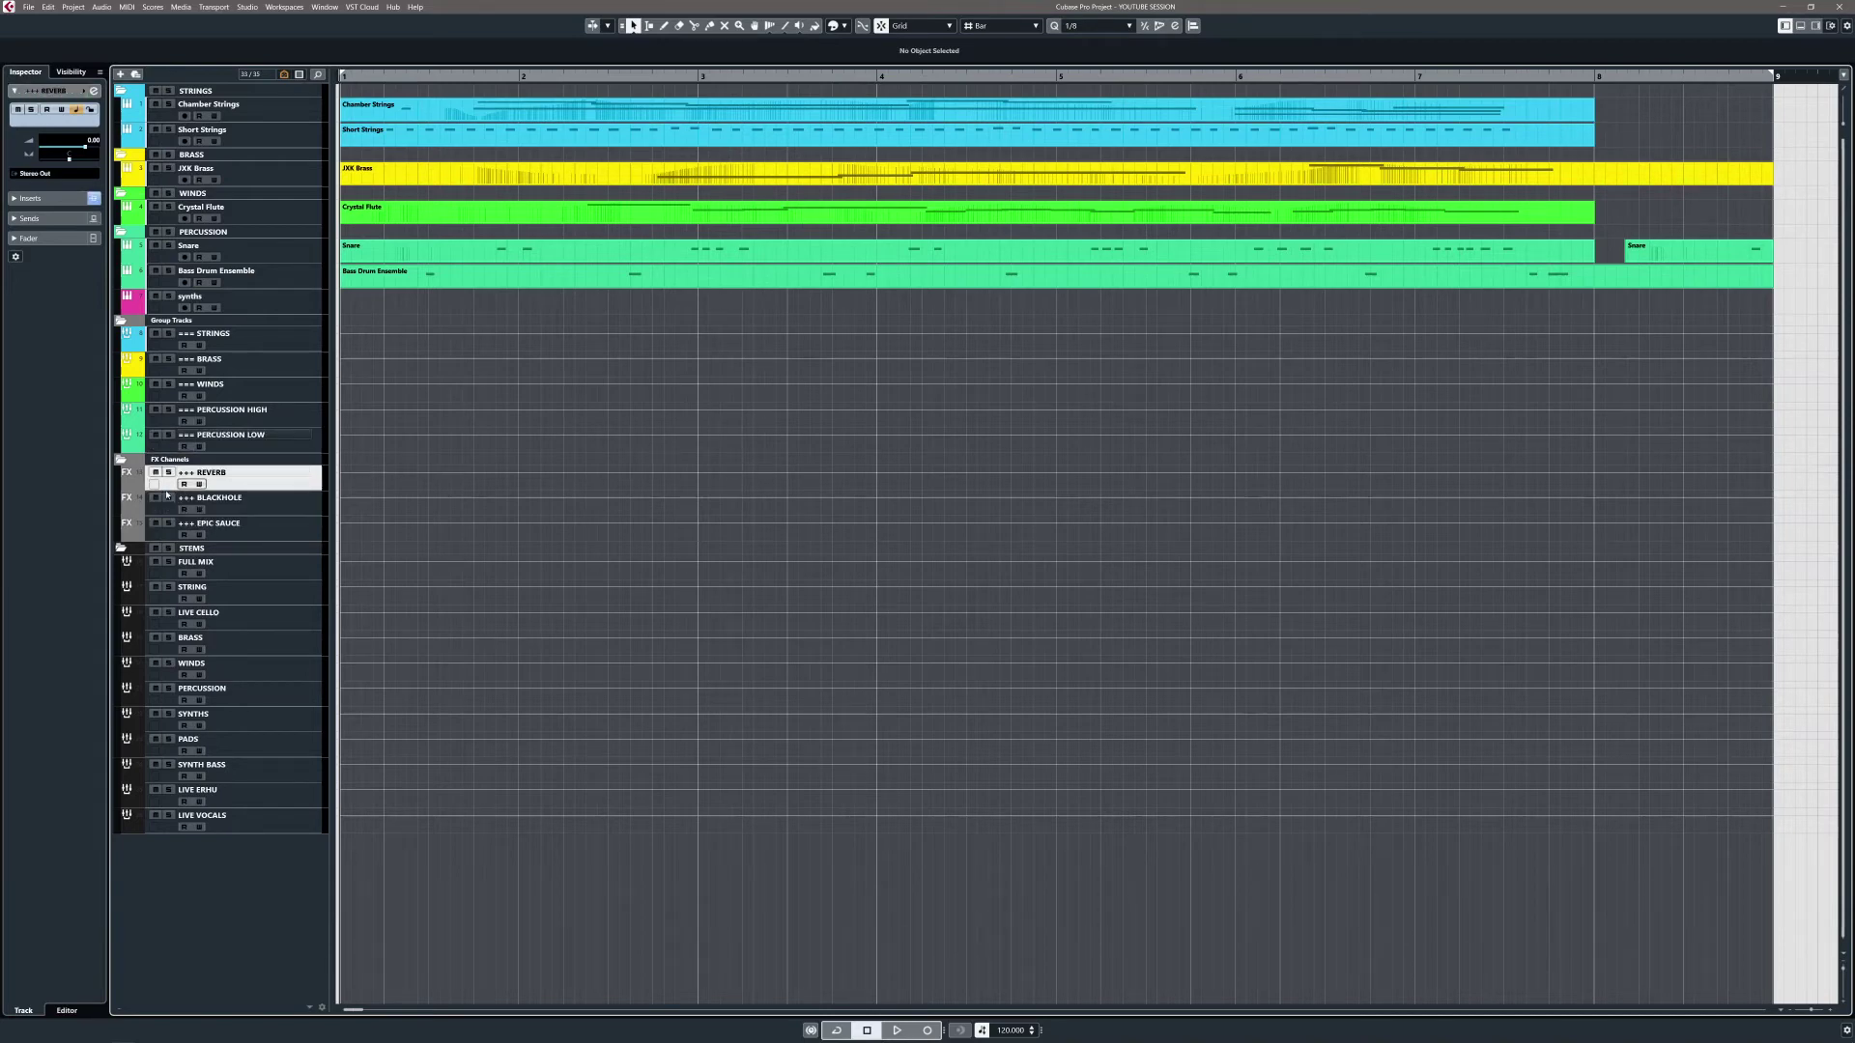
left_click(166, 495)
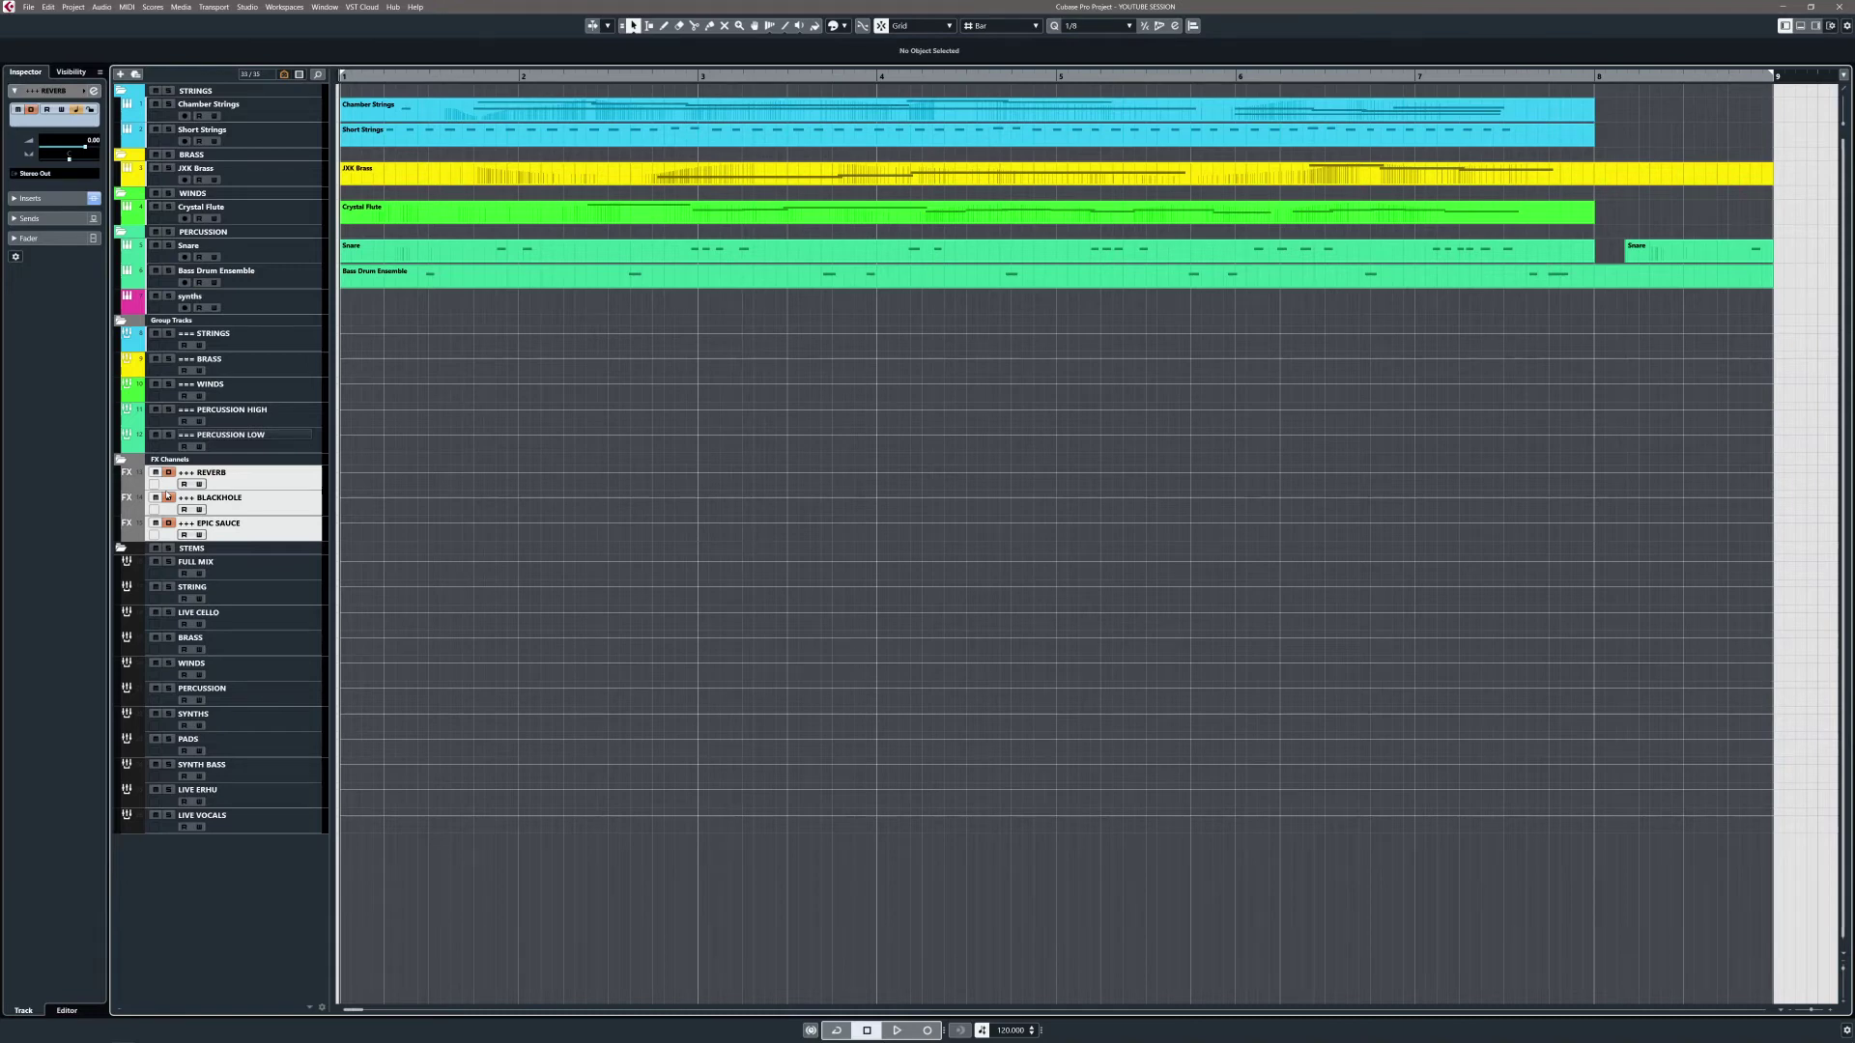
Open Audio Mixdown and select the STRING through PERCUSSION stems for export
key("ctrl+shift+e")
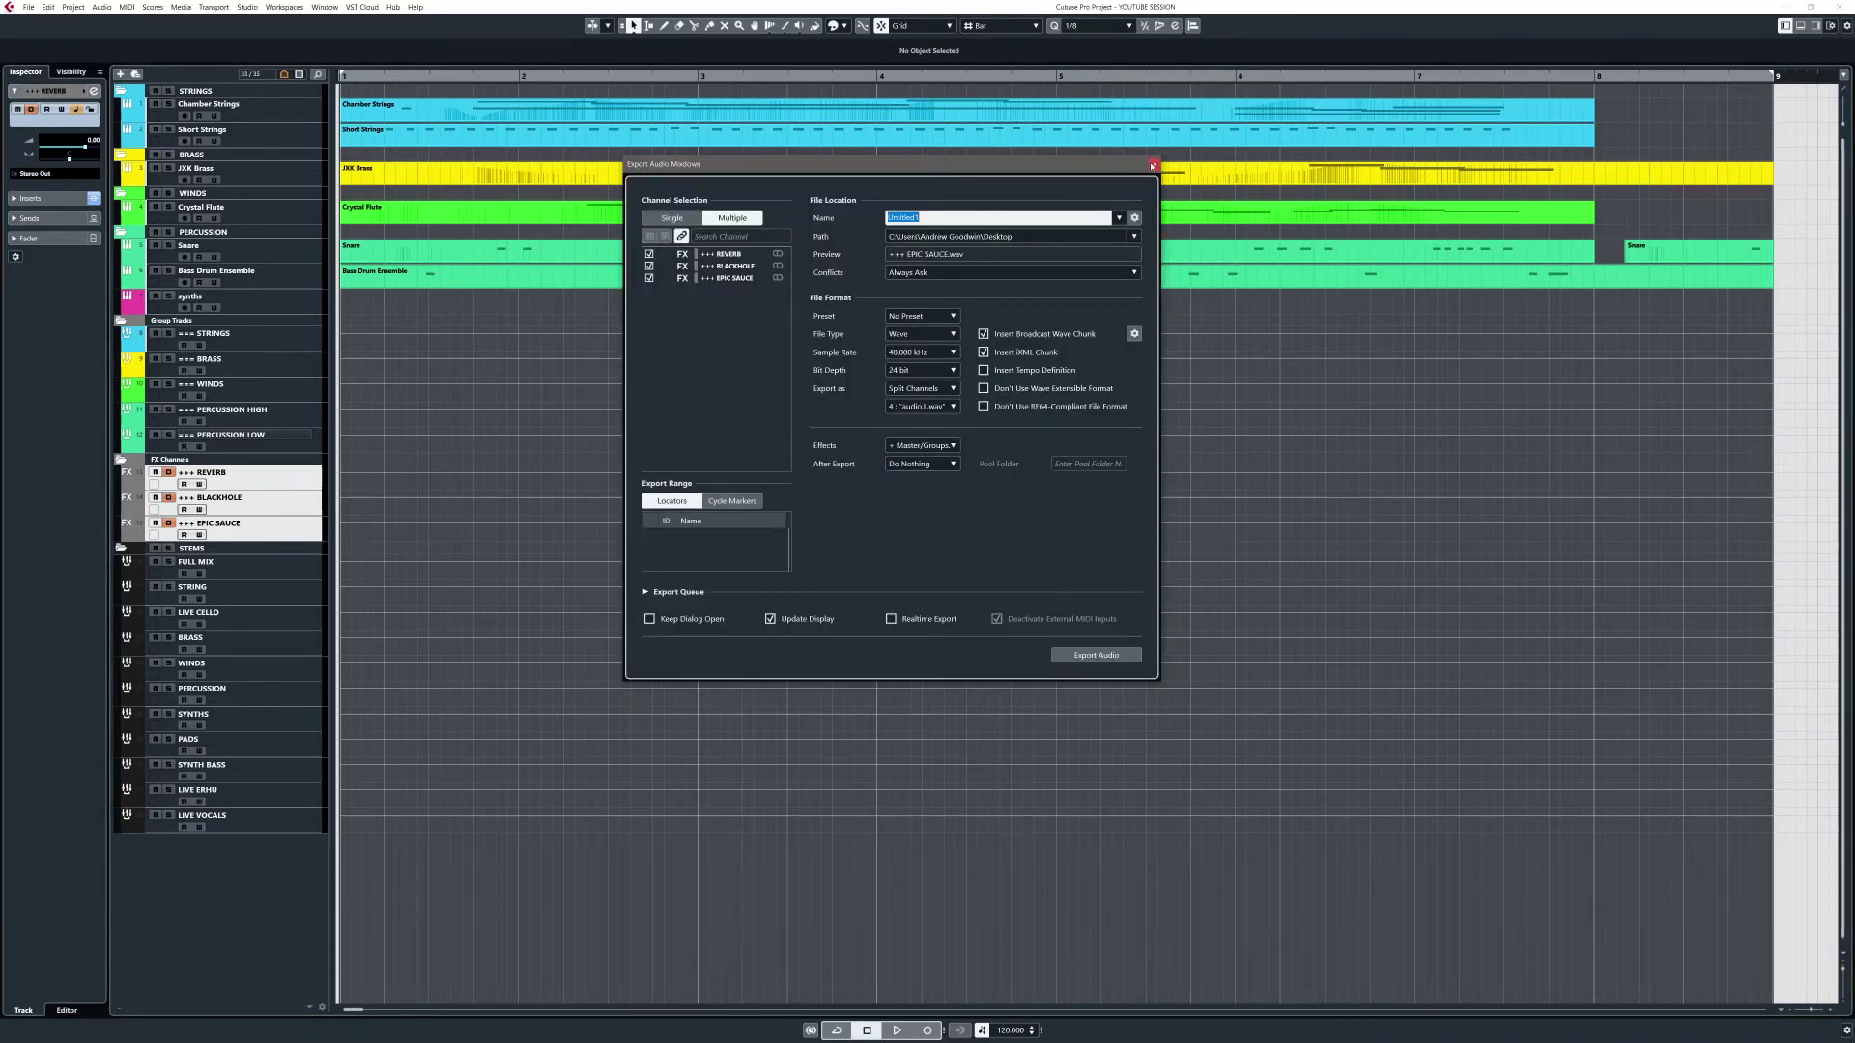
left_click(280, 570)
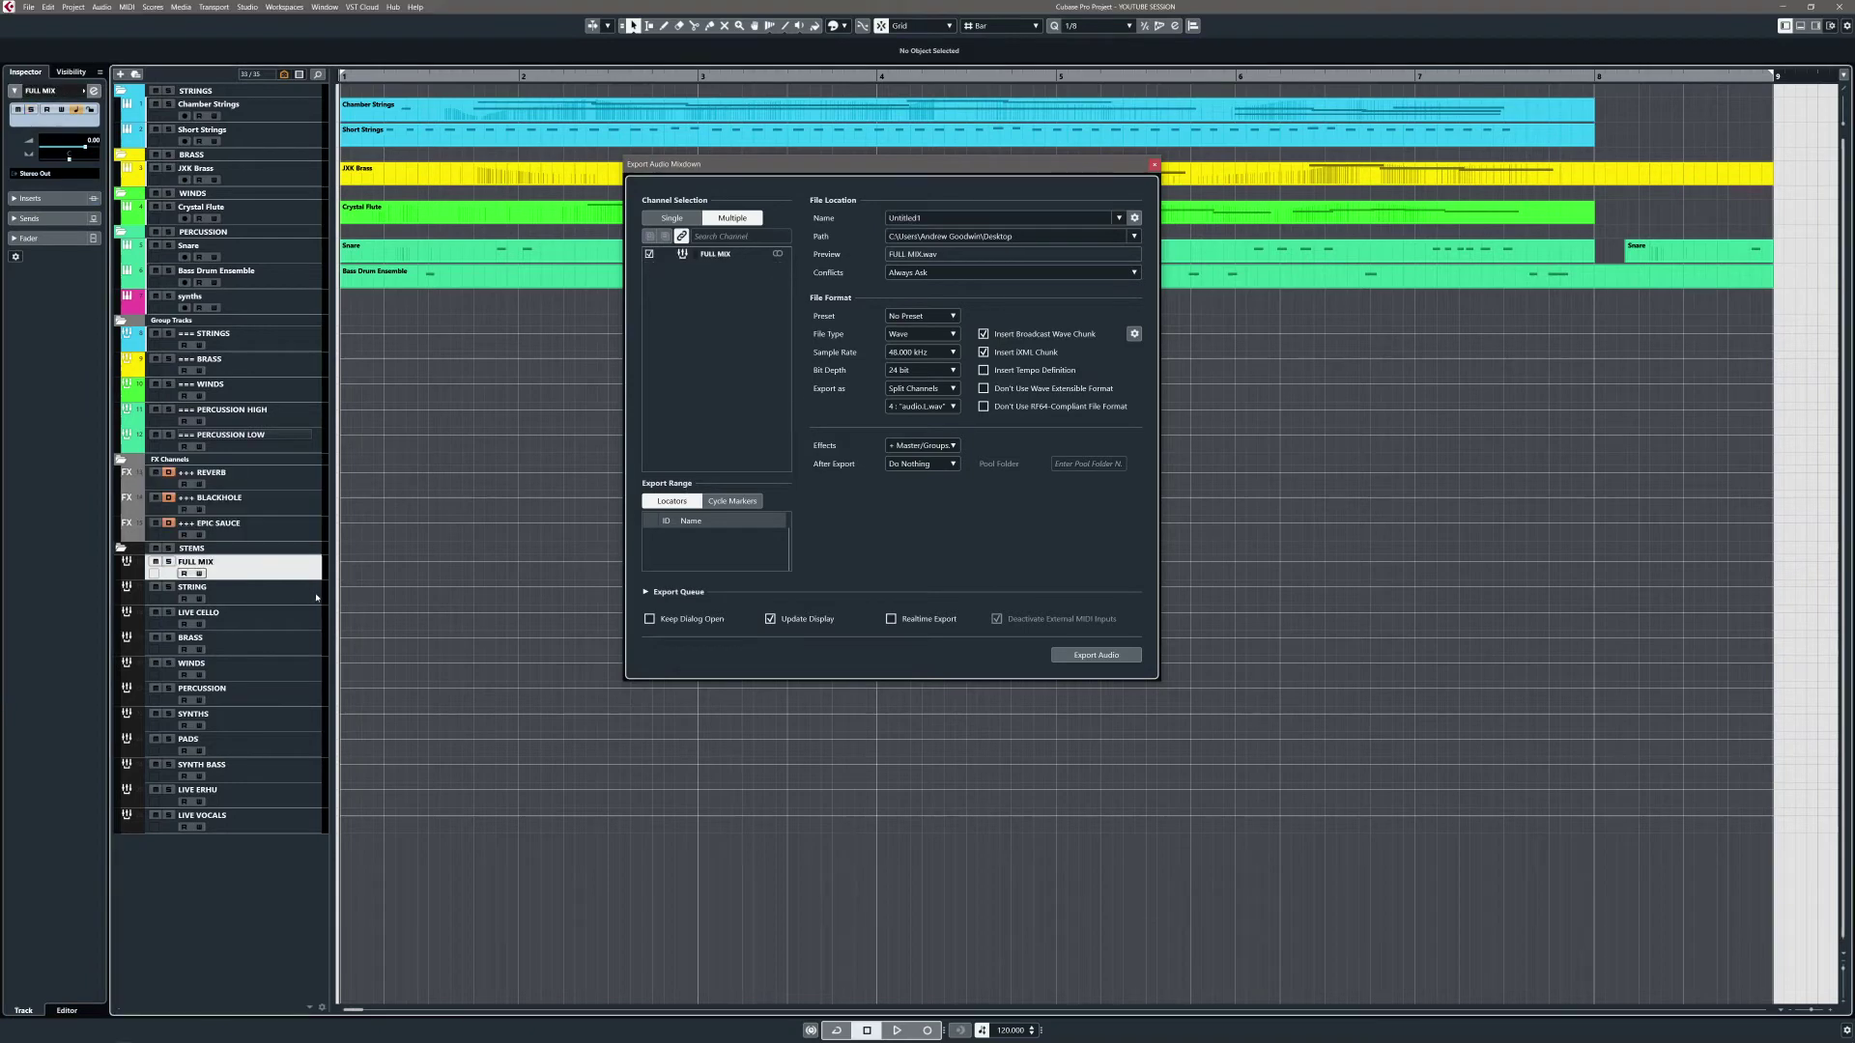
left_click(298, 596)
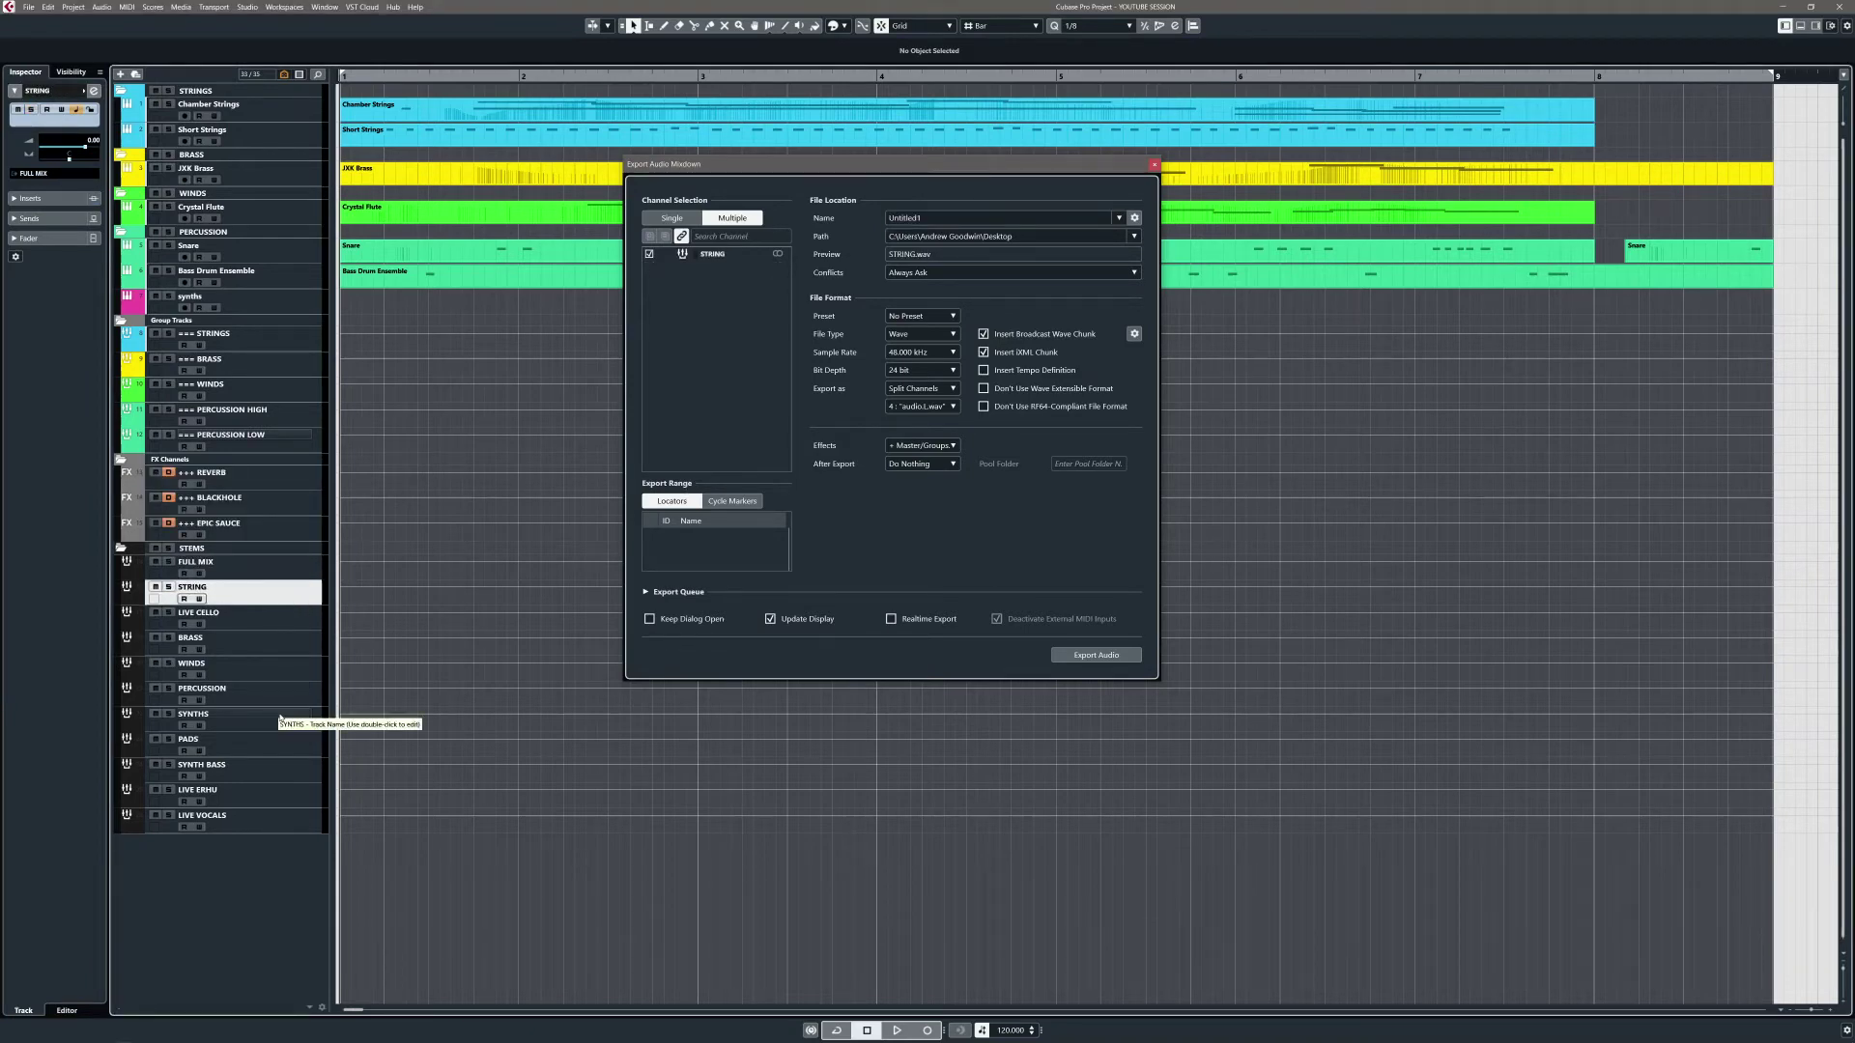
left_click(294, 692, "shift")
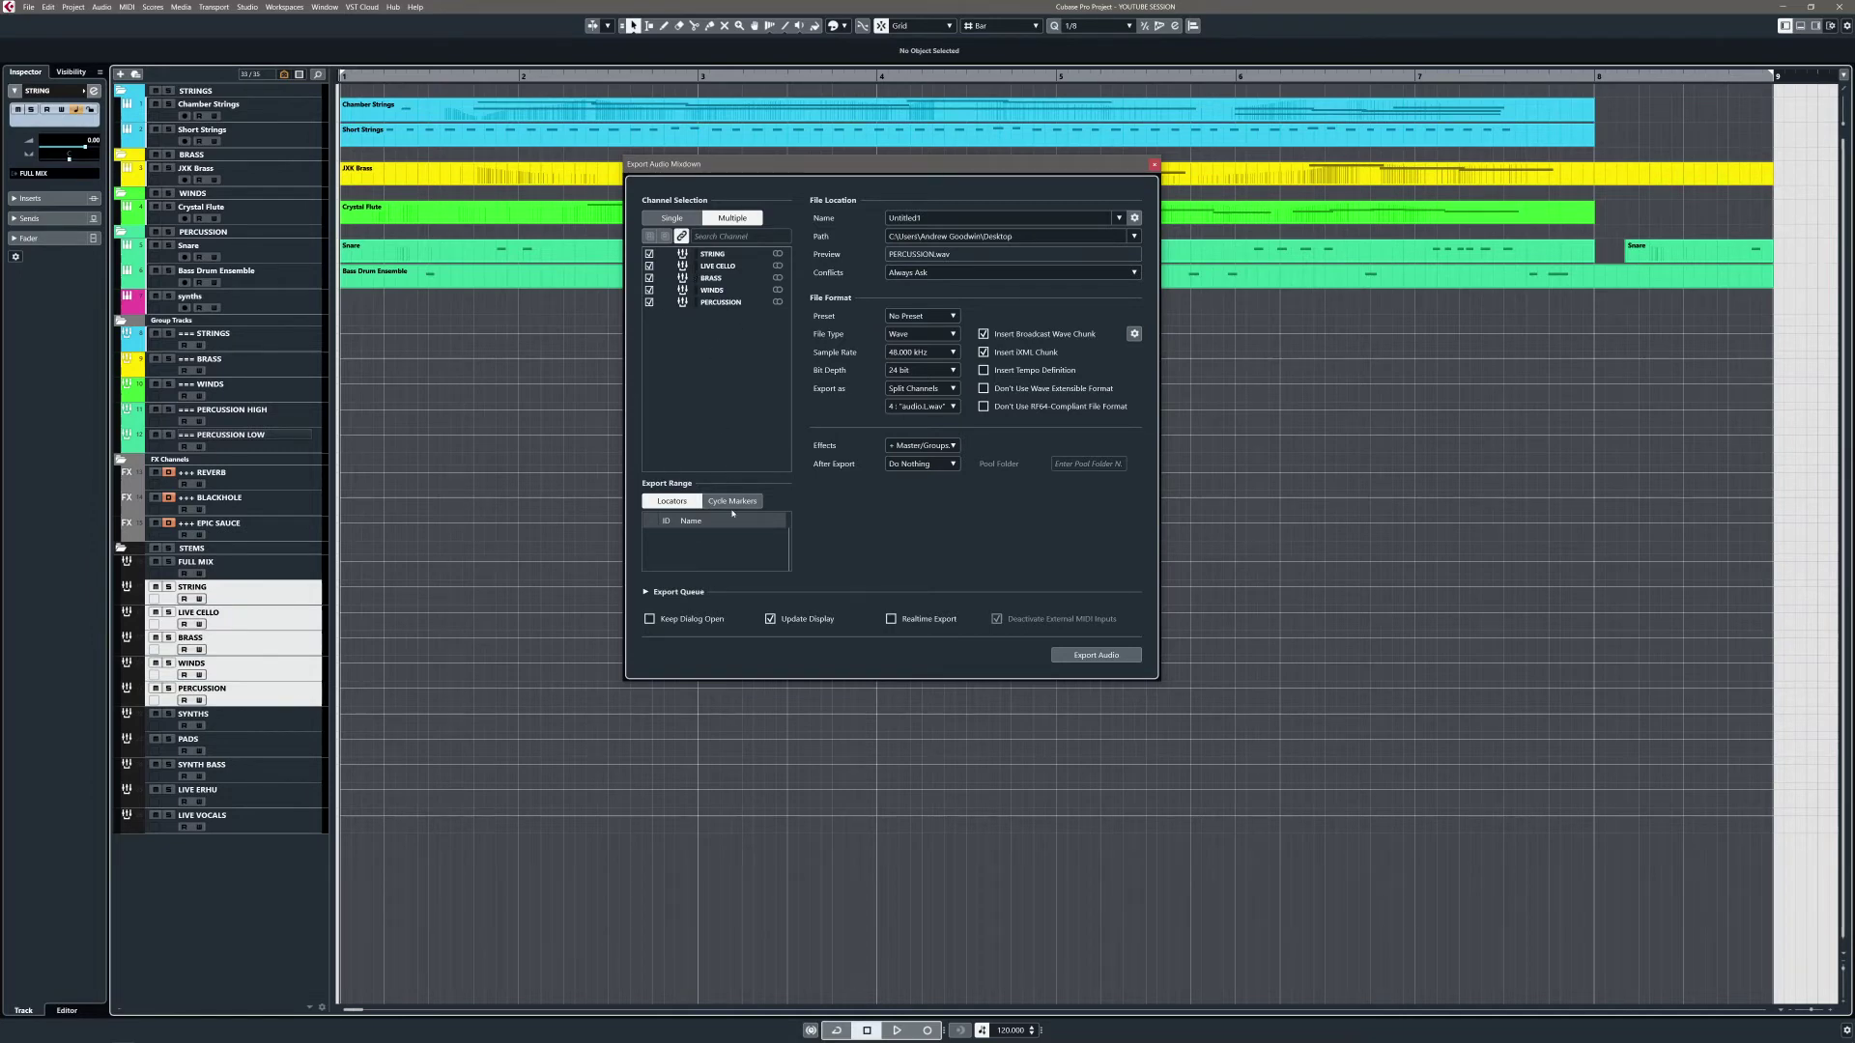
Replace the old queued job with one five-stem export job
left_click(675, 591)
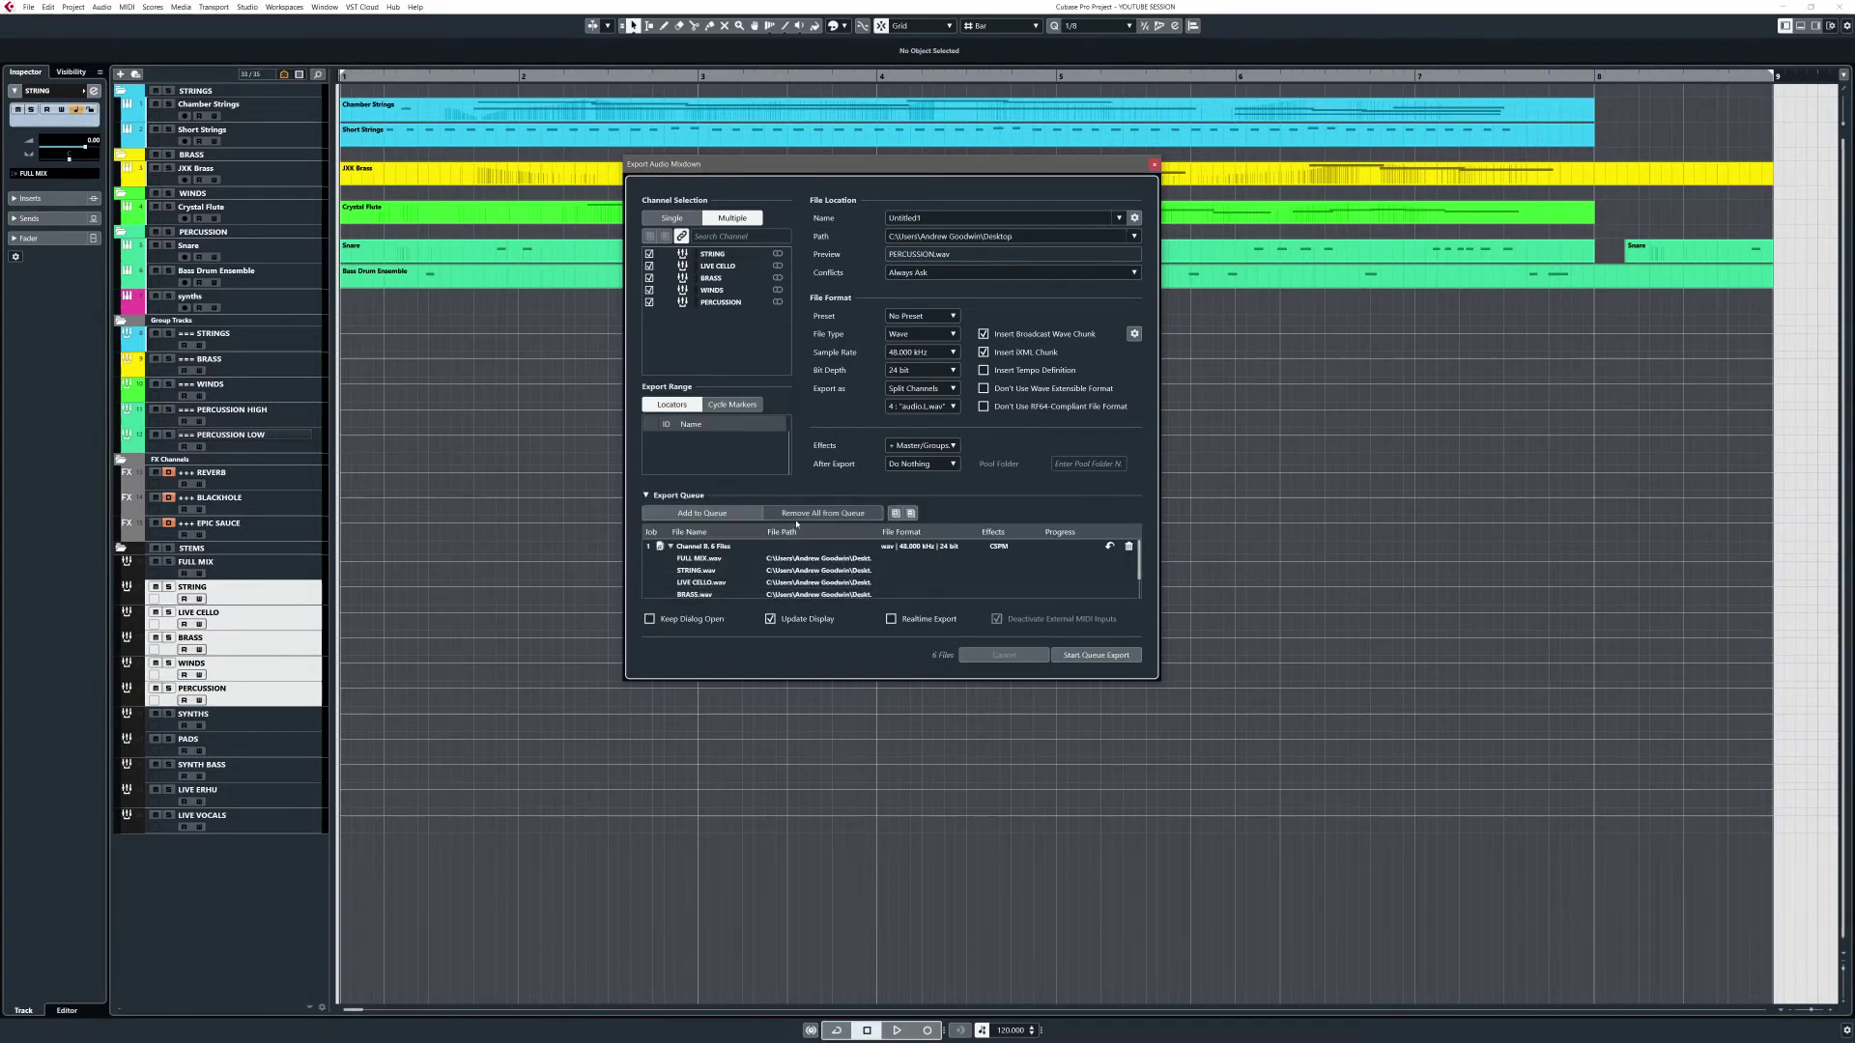
left_click(797, 517)
left_click(702, 513)
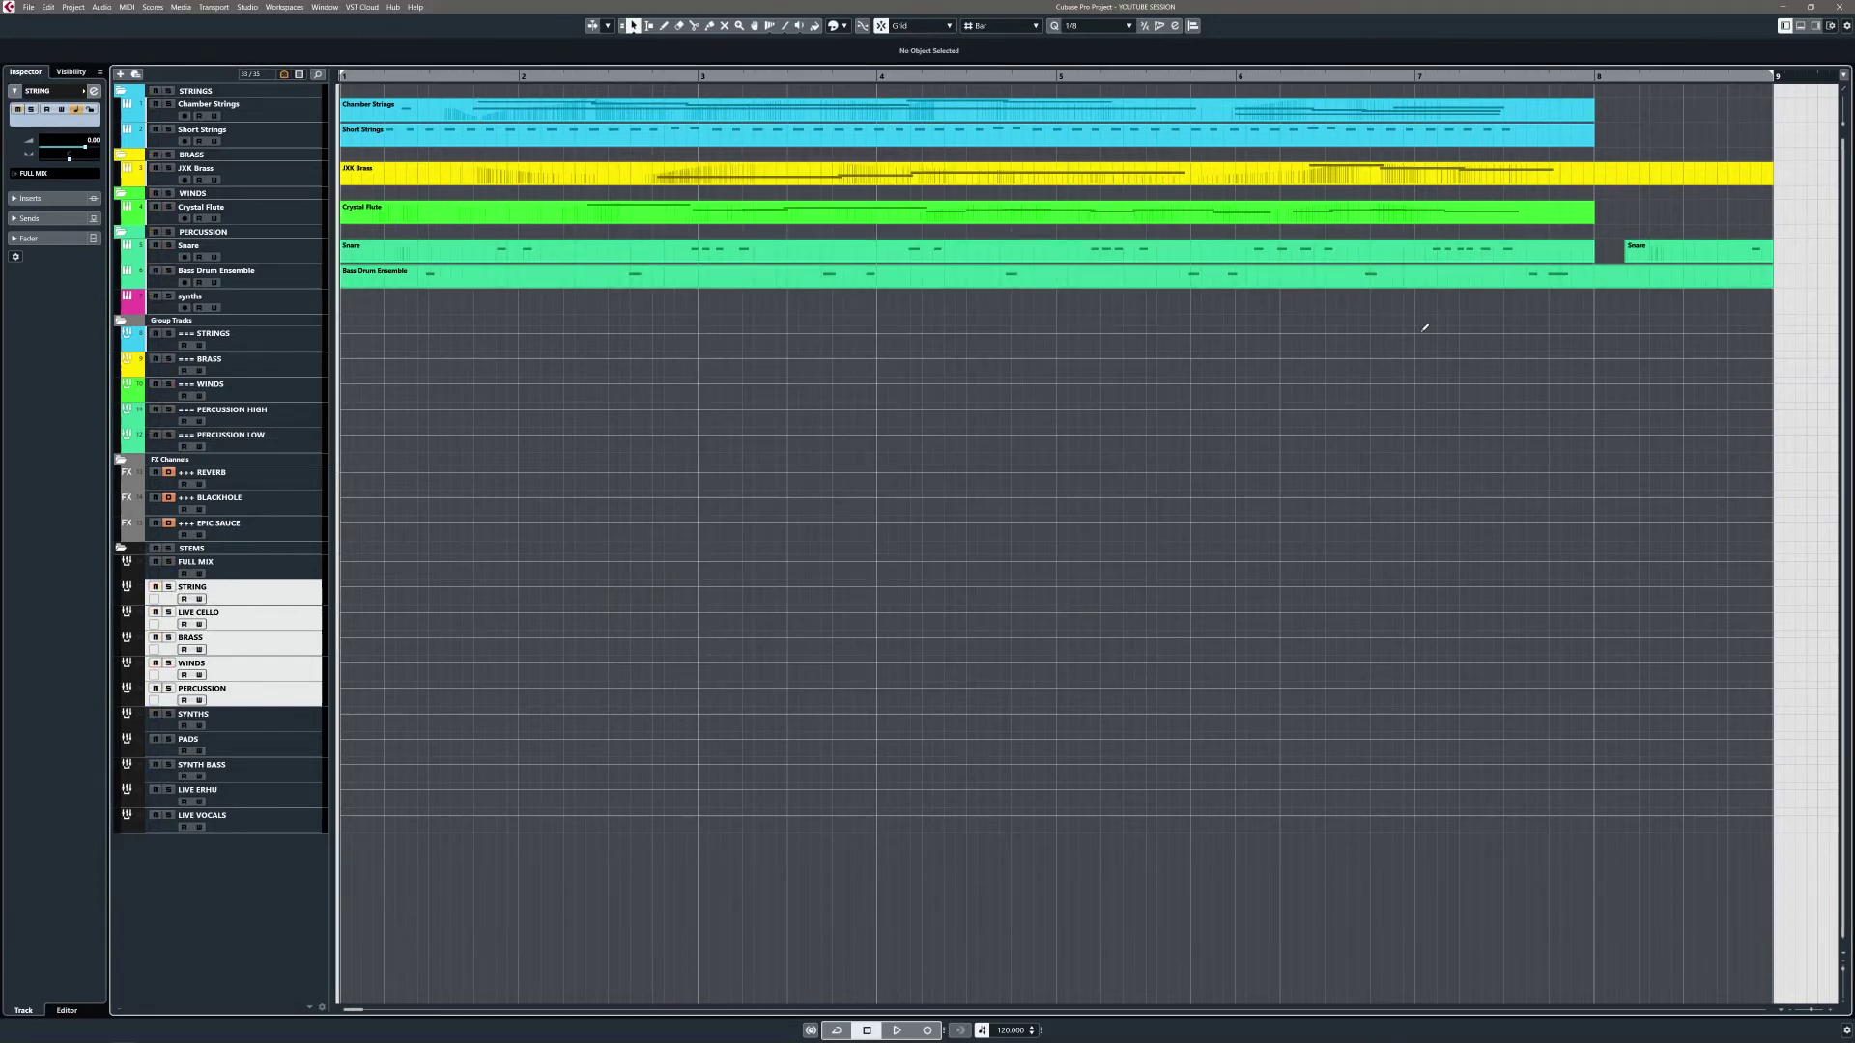
left_click(169, 614)
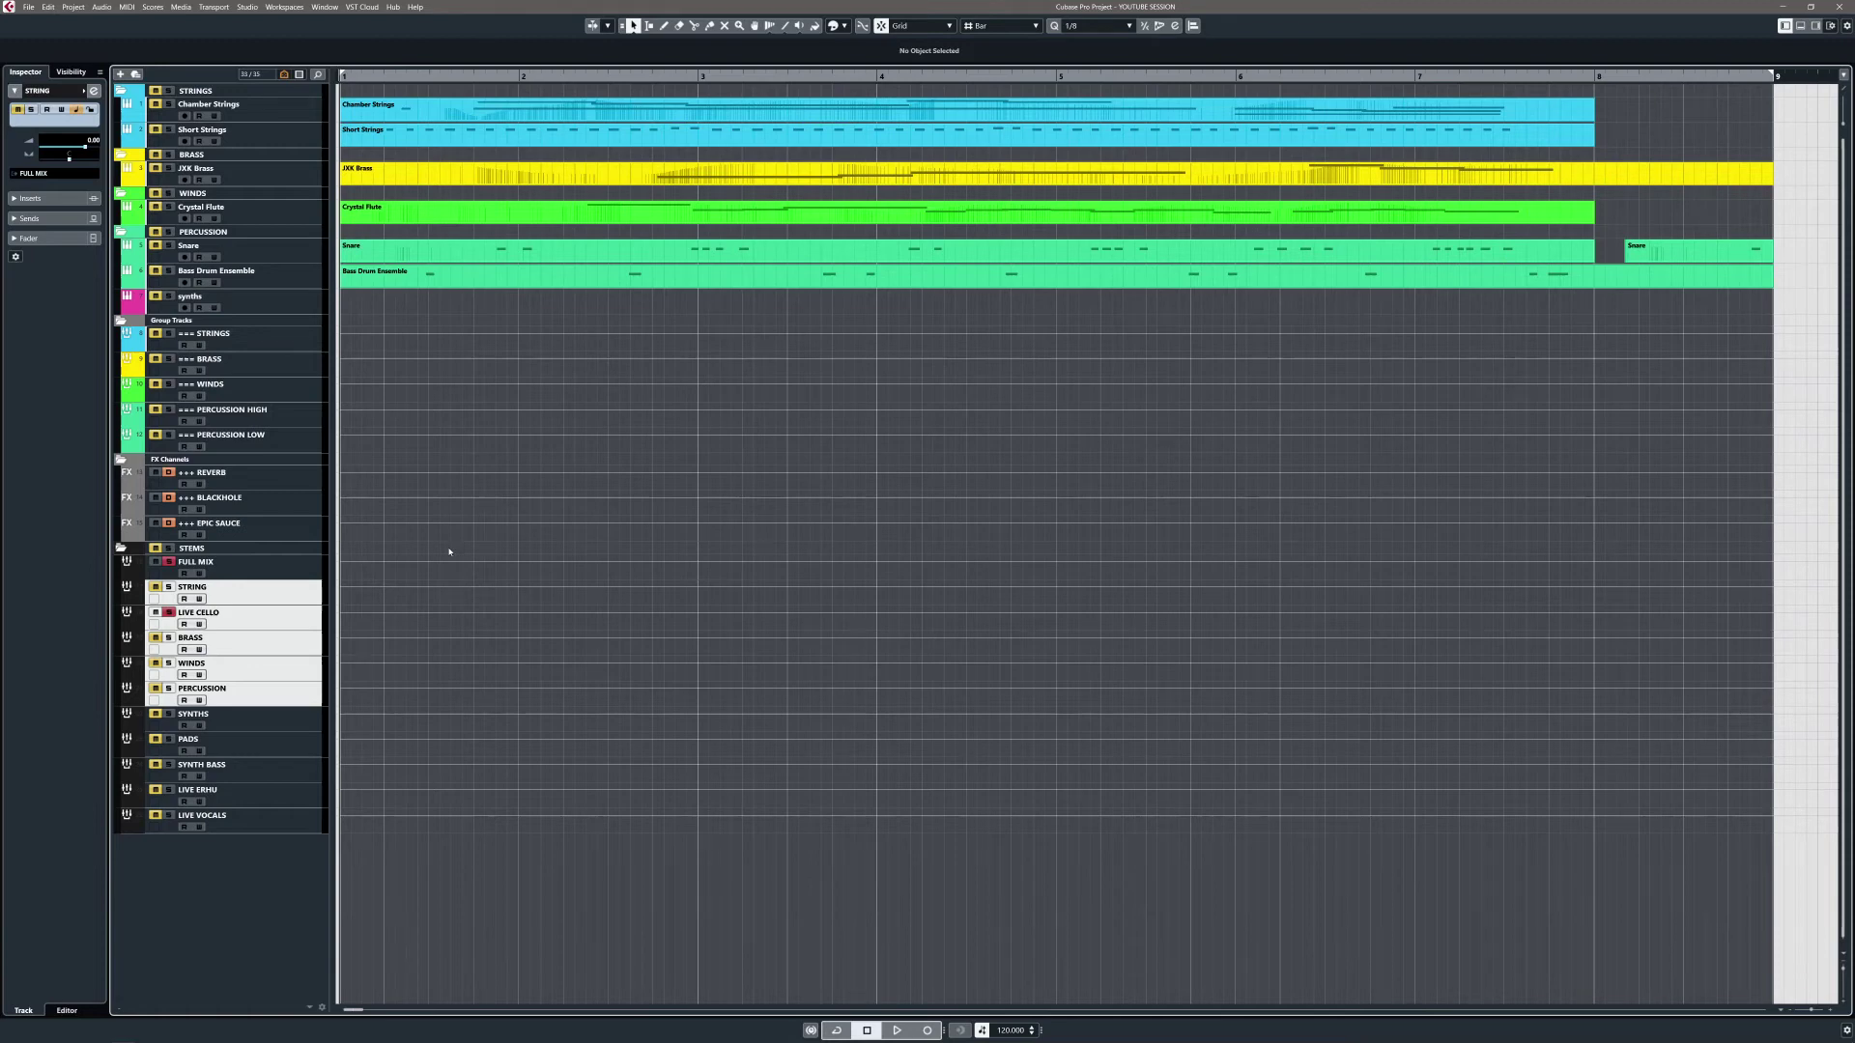
left_click(281, 476)
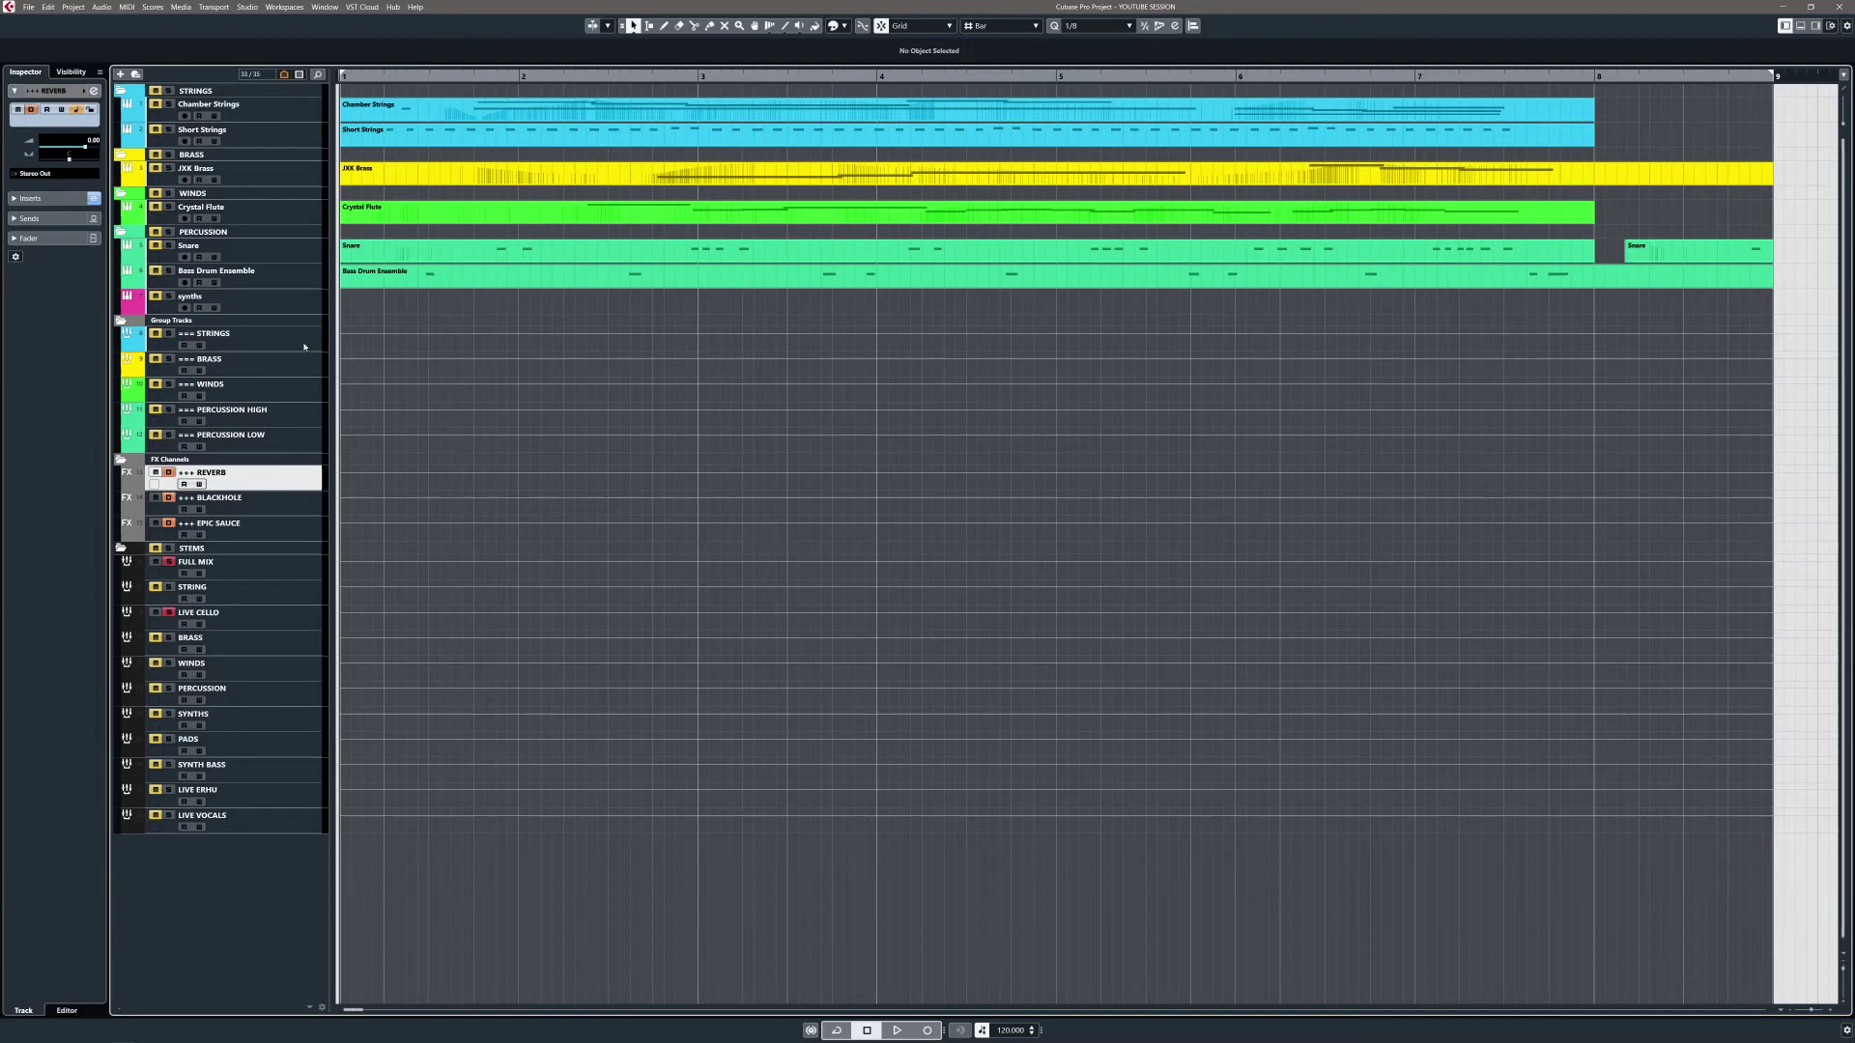
left_click(305, 347)
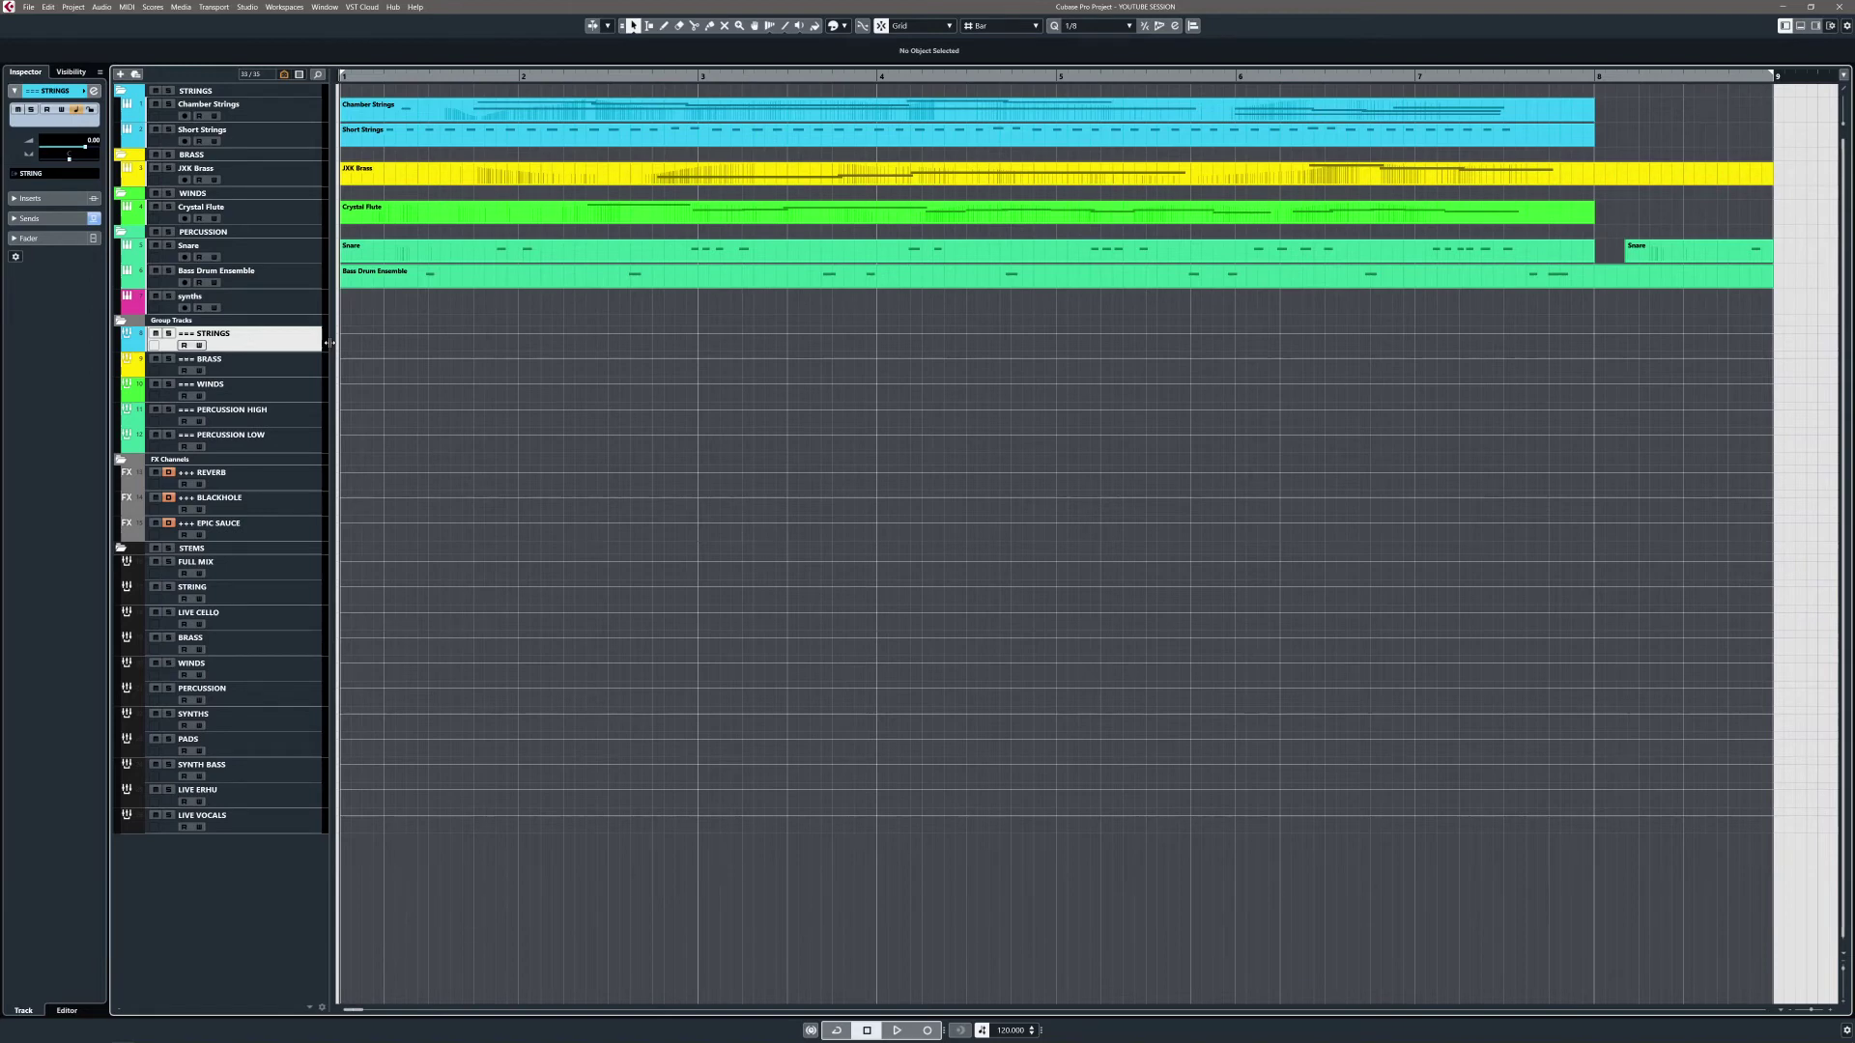
left_click(306, 287)
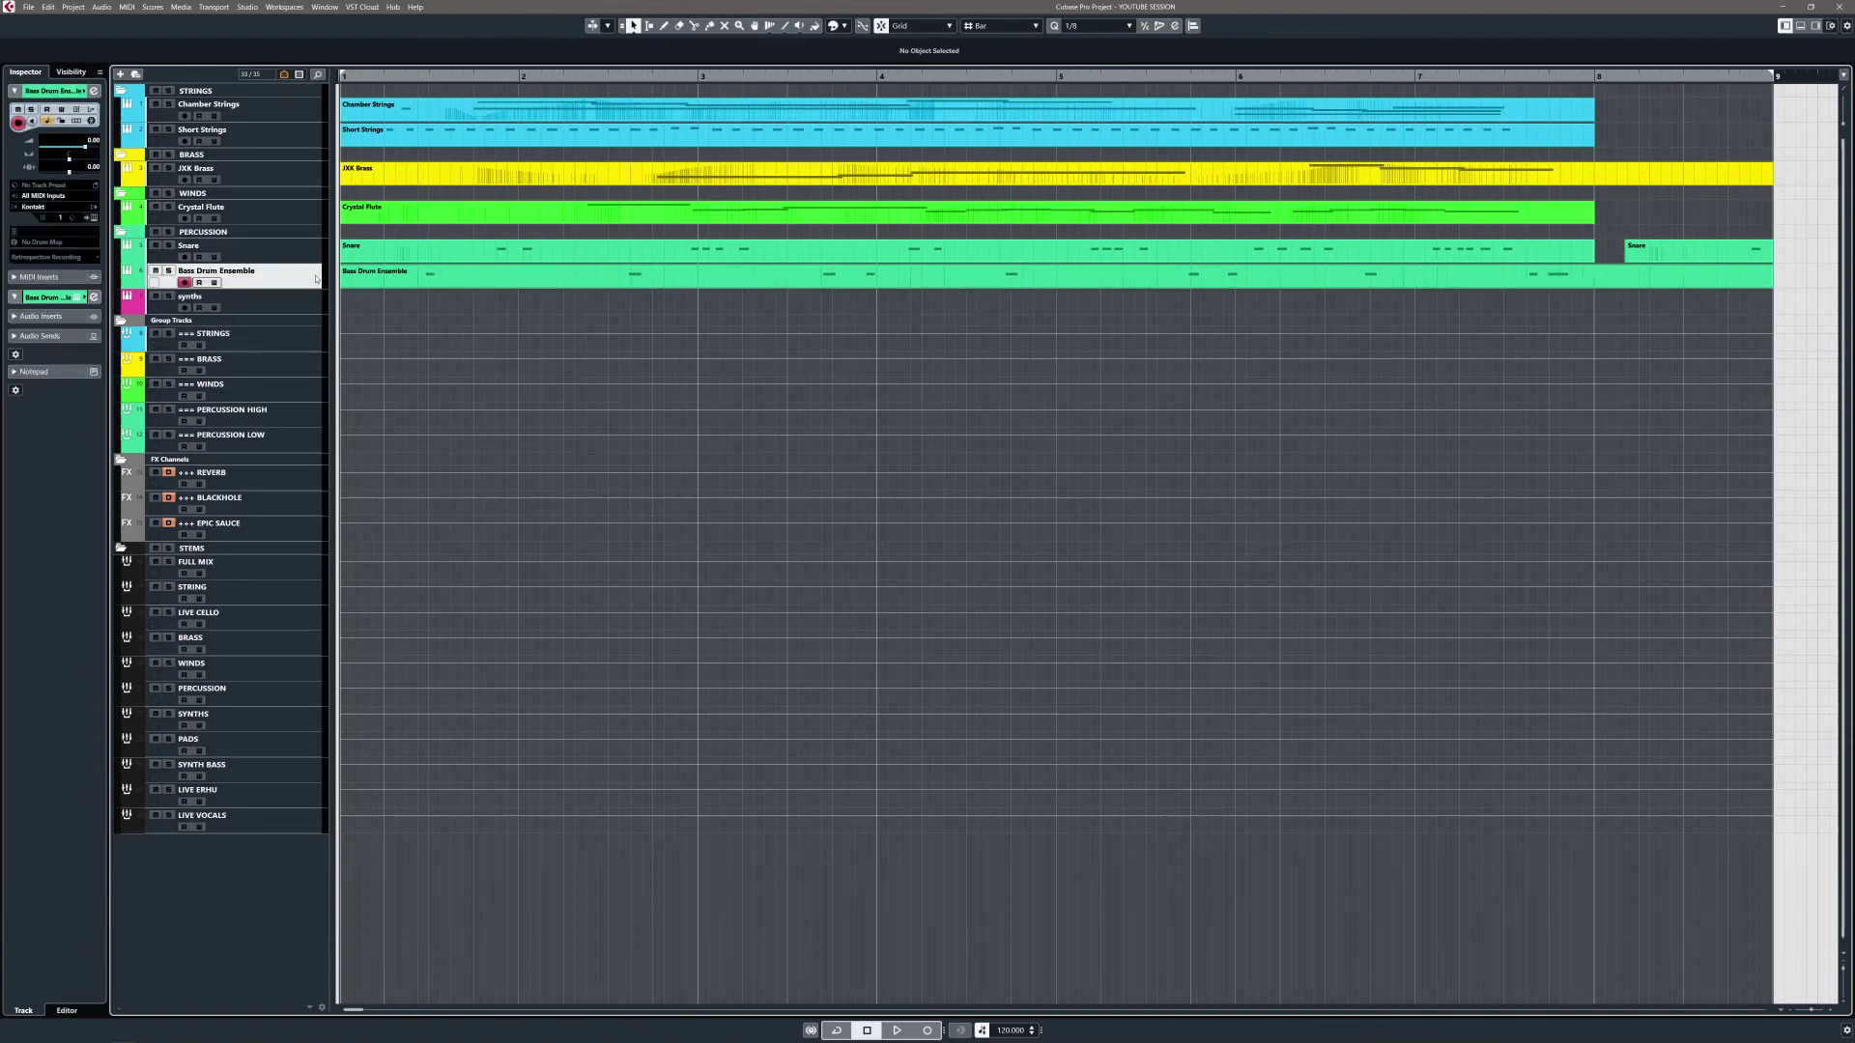
left_click(279, 509)
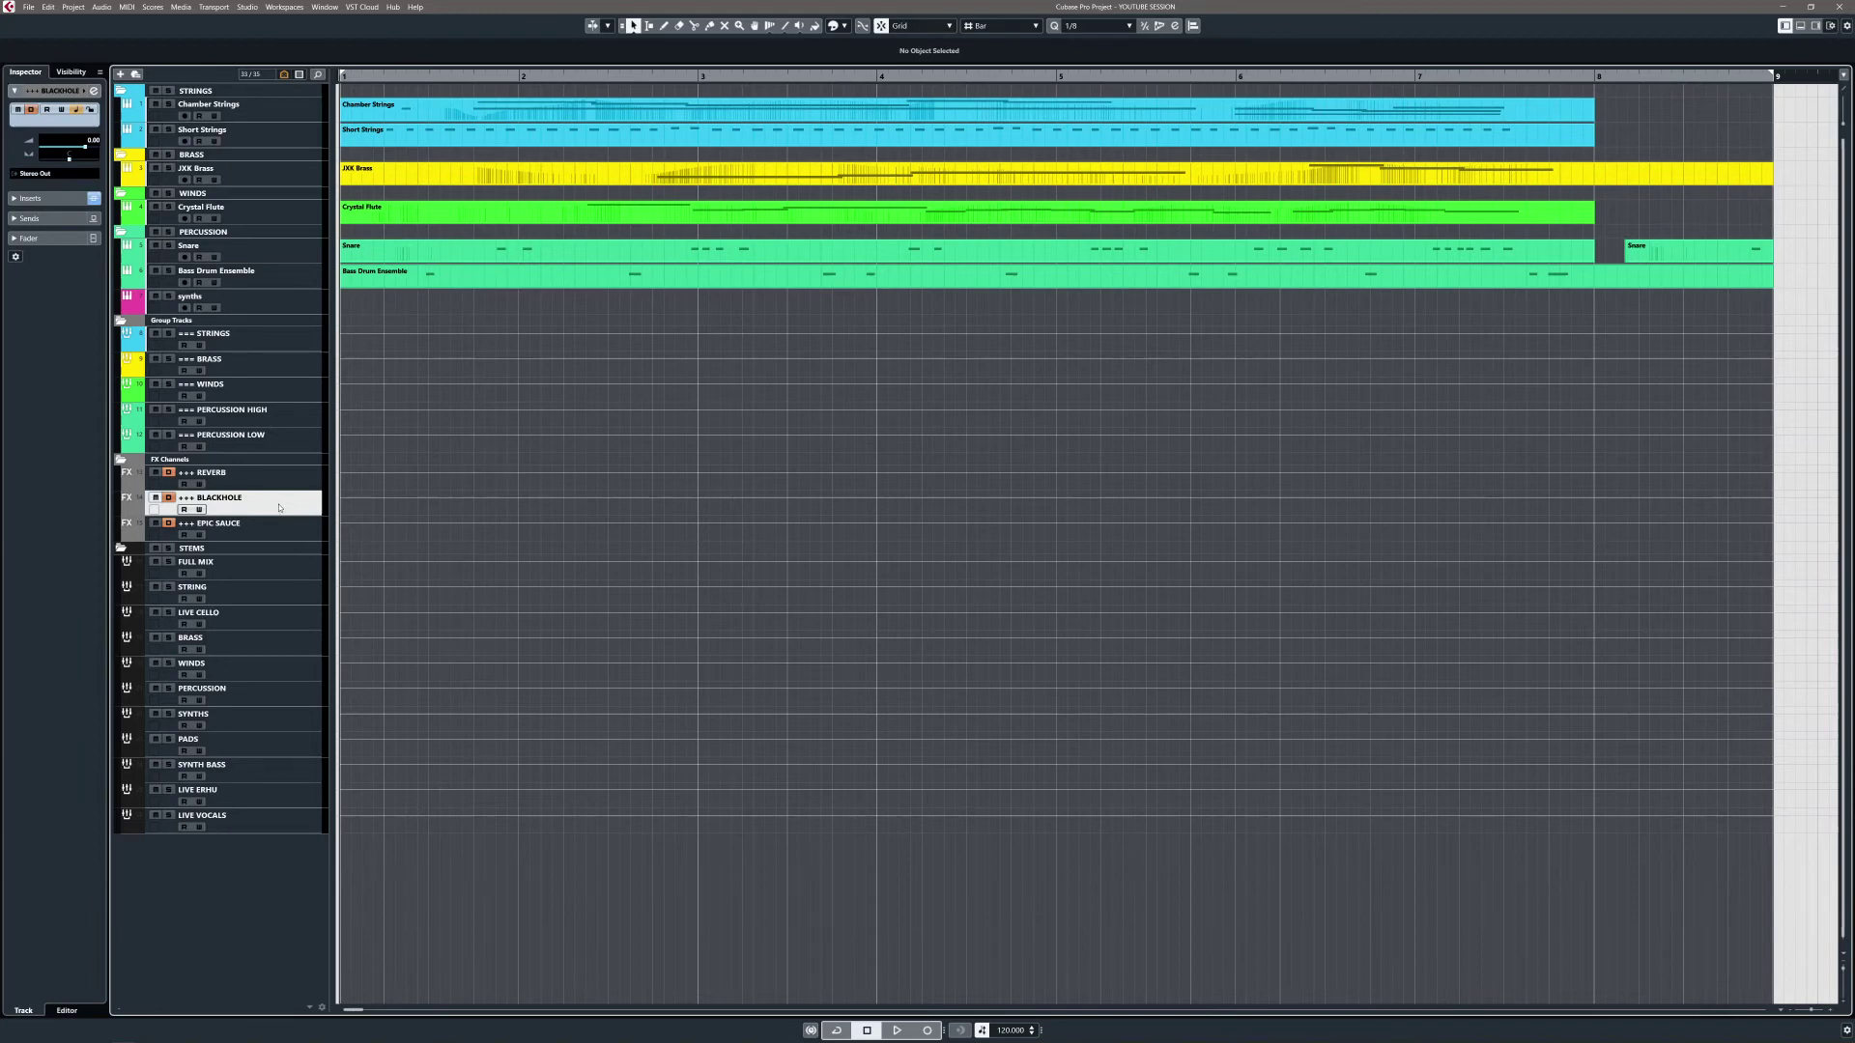
left_click(296, 307)
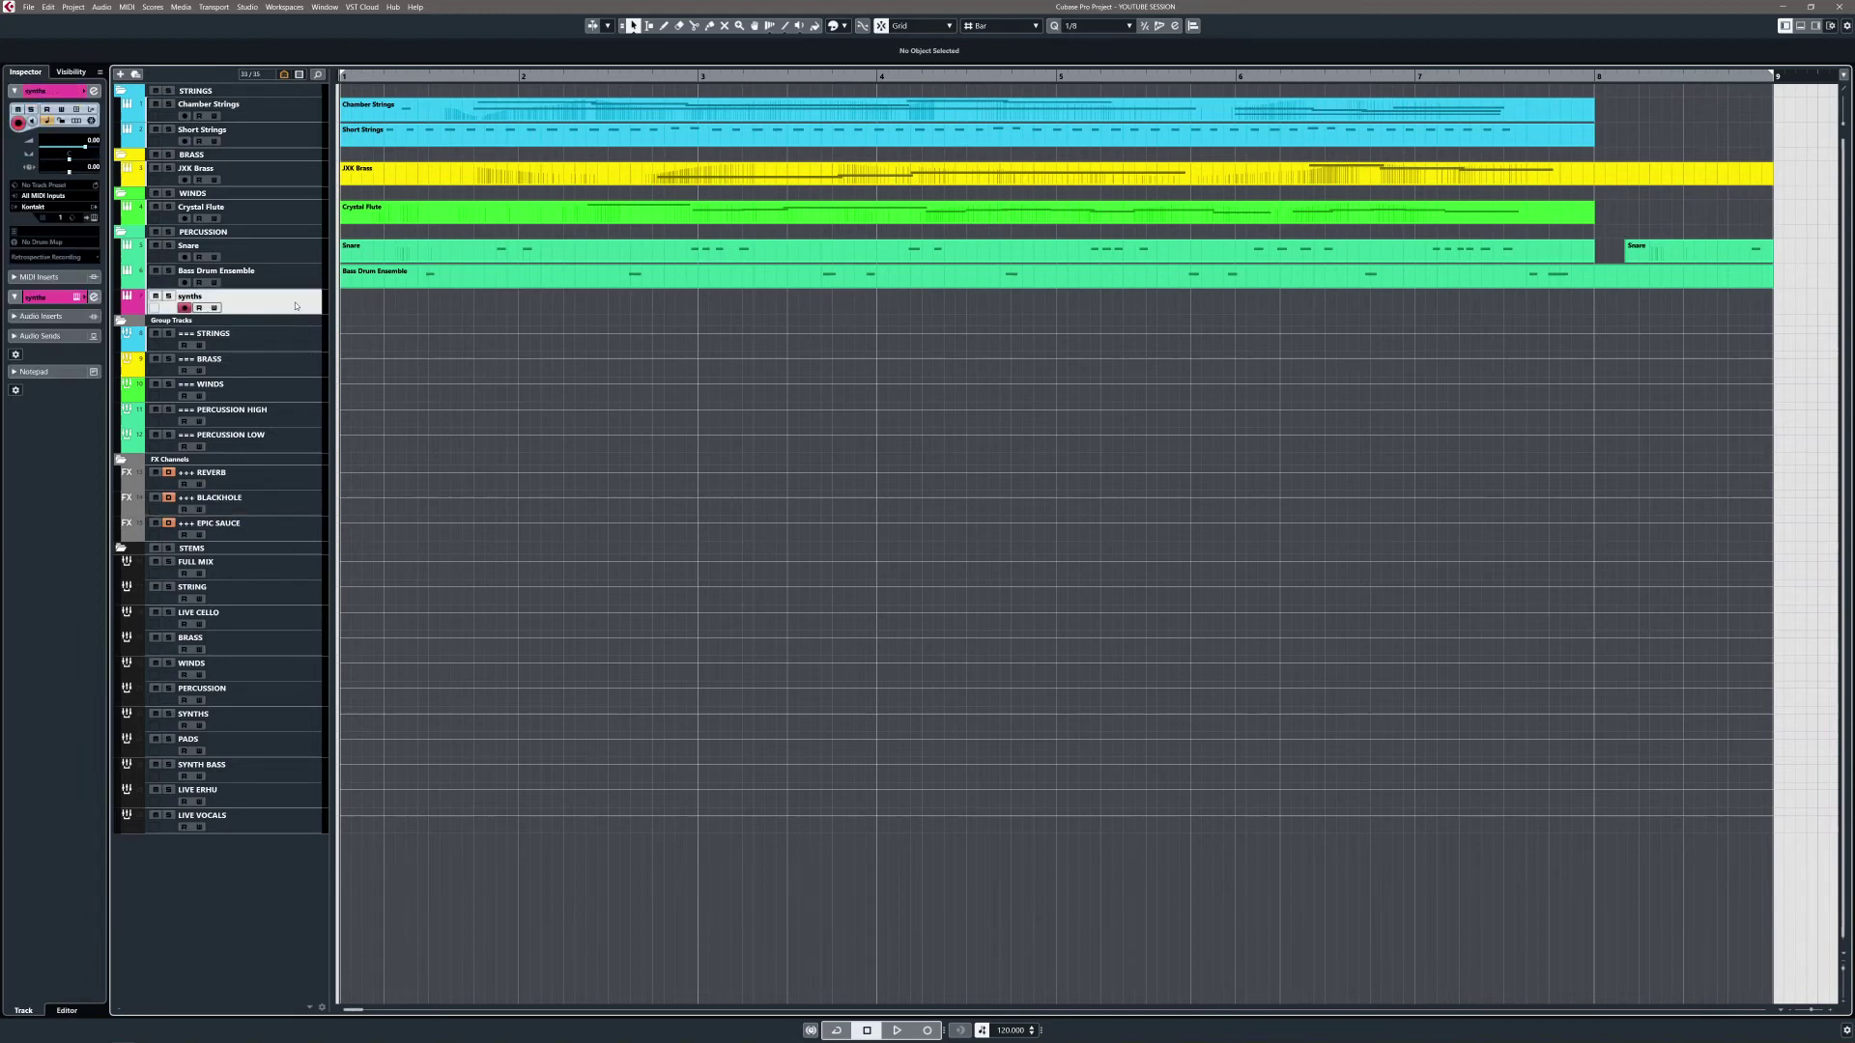
left_click(284, 510)
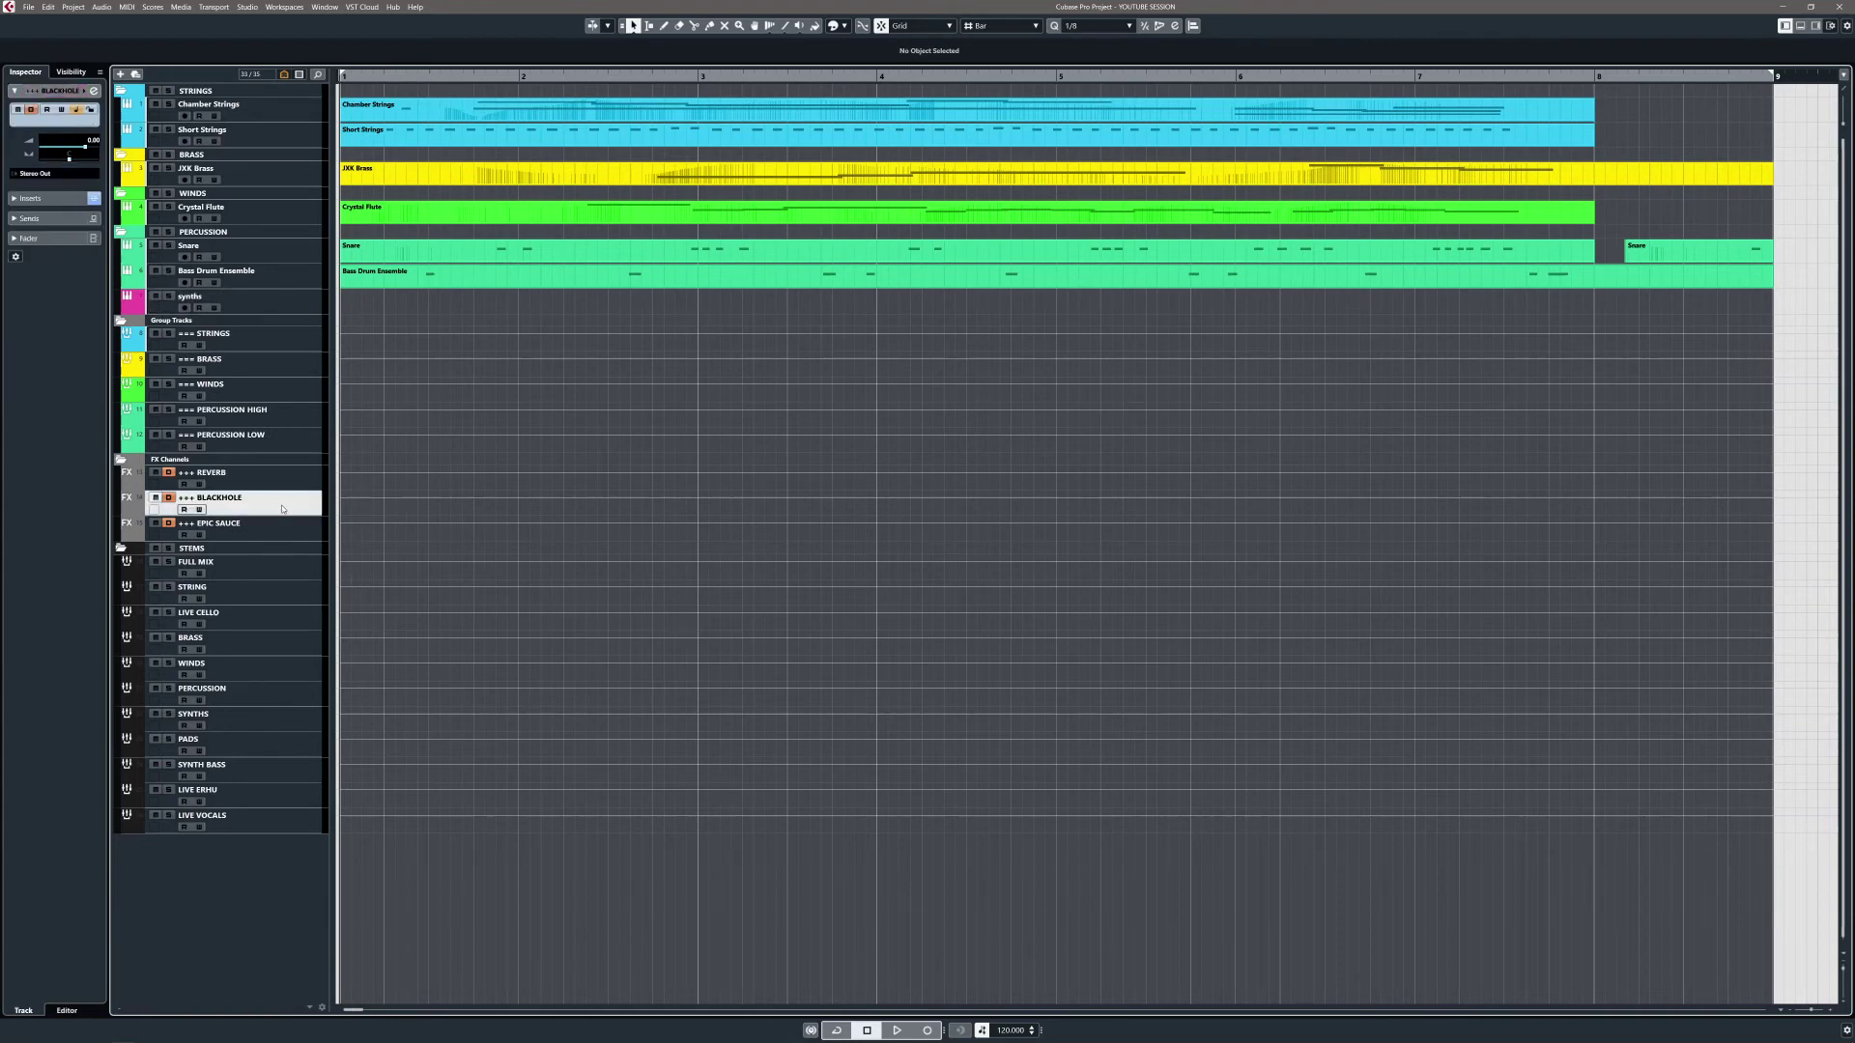
left_click(302, 285)
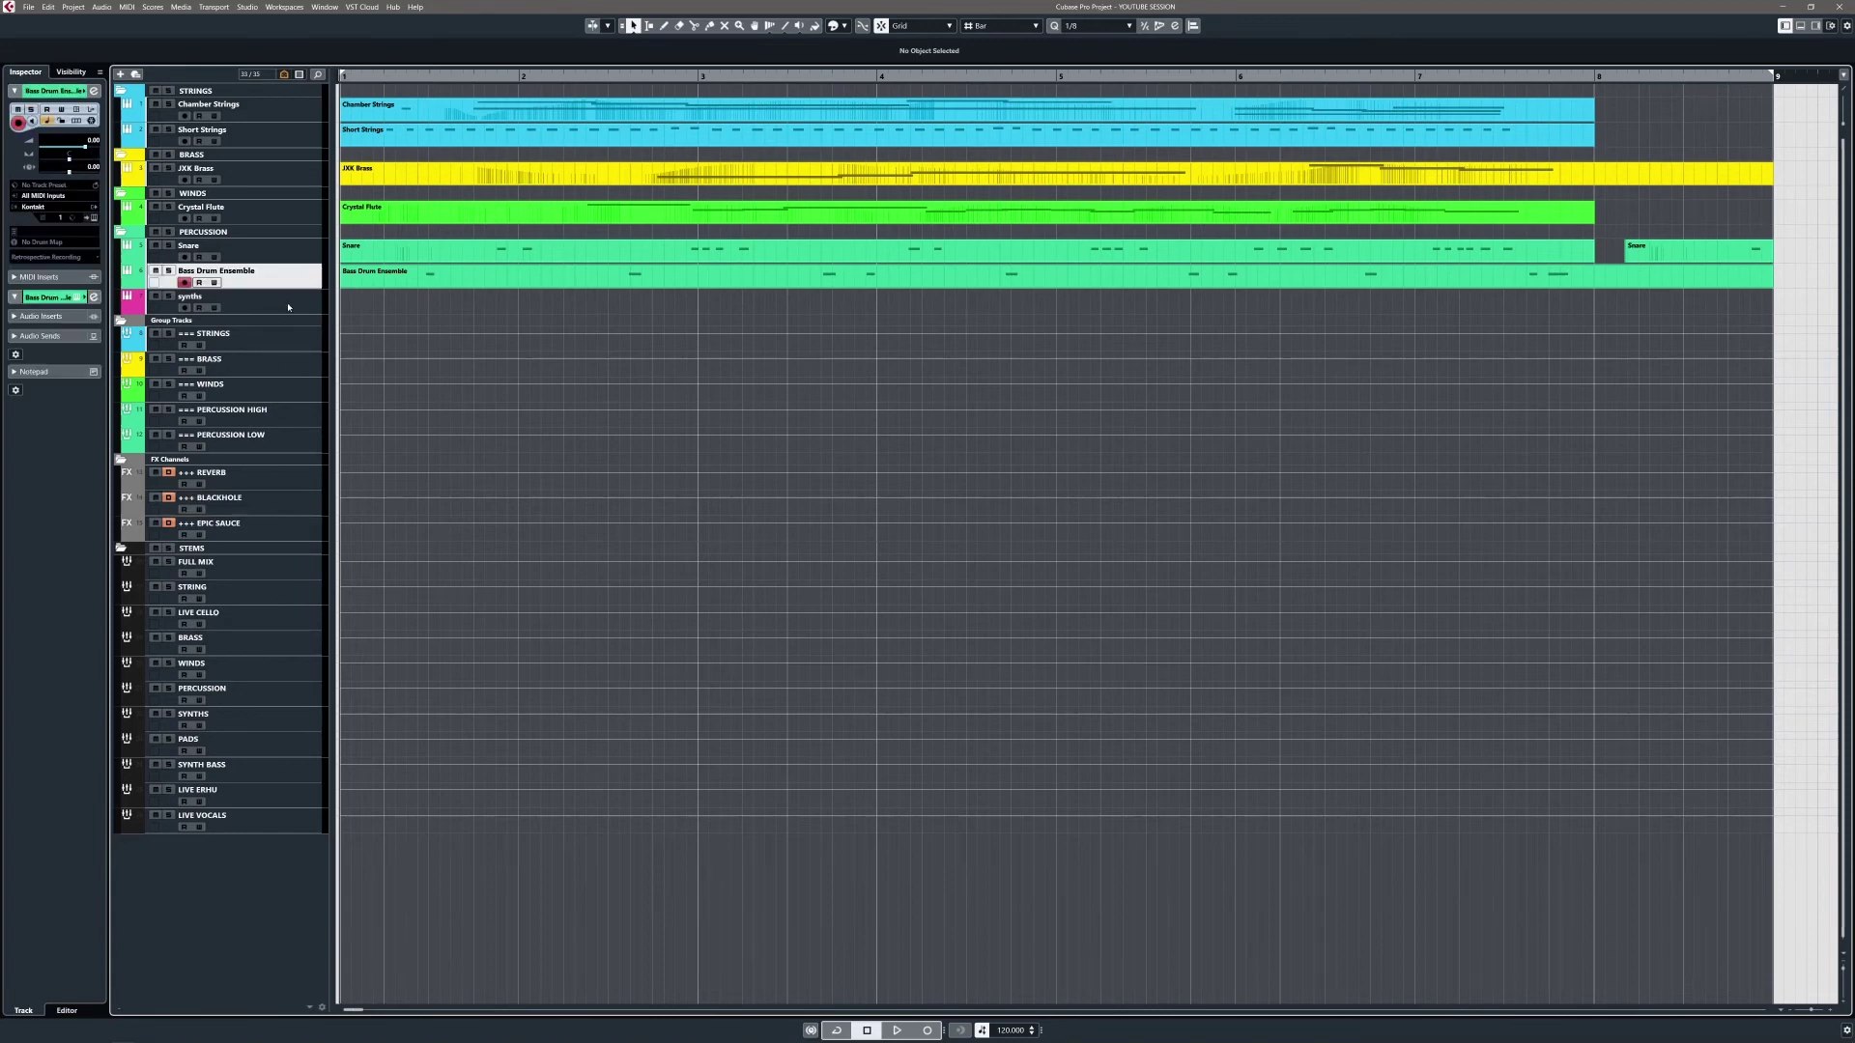
left_click(284, 508)
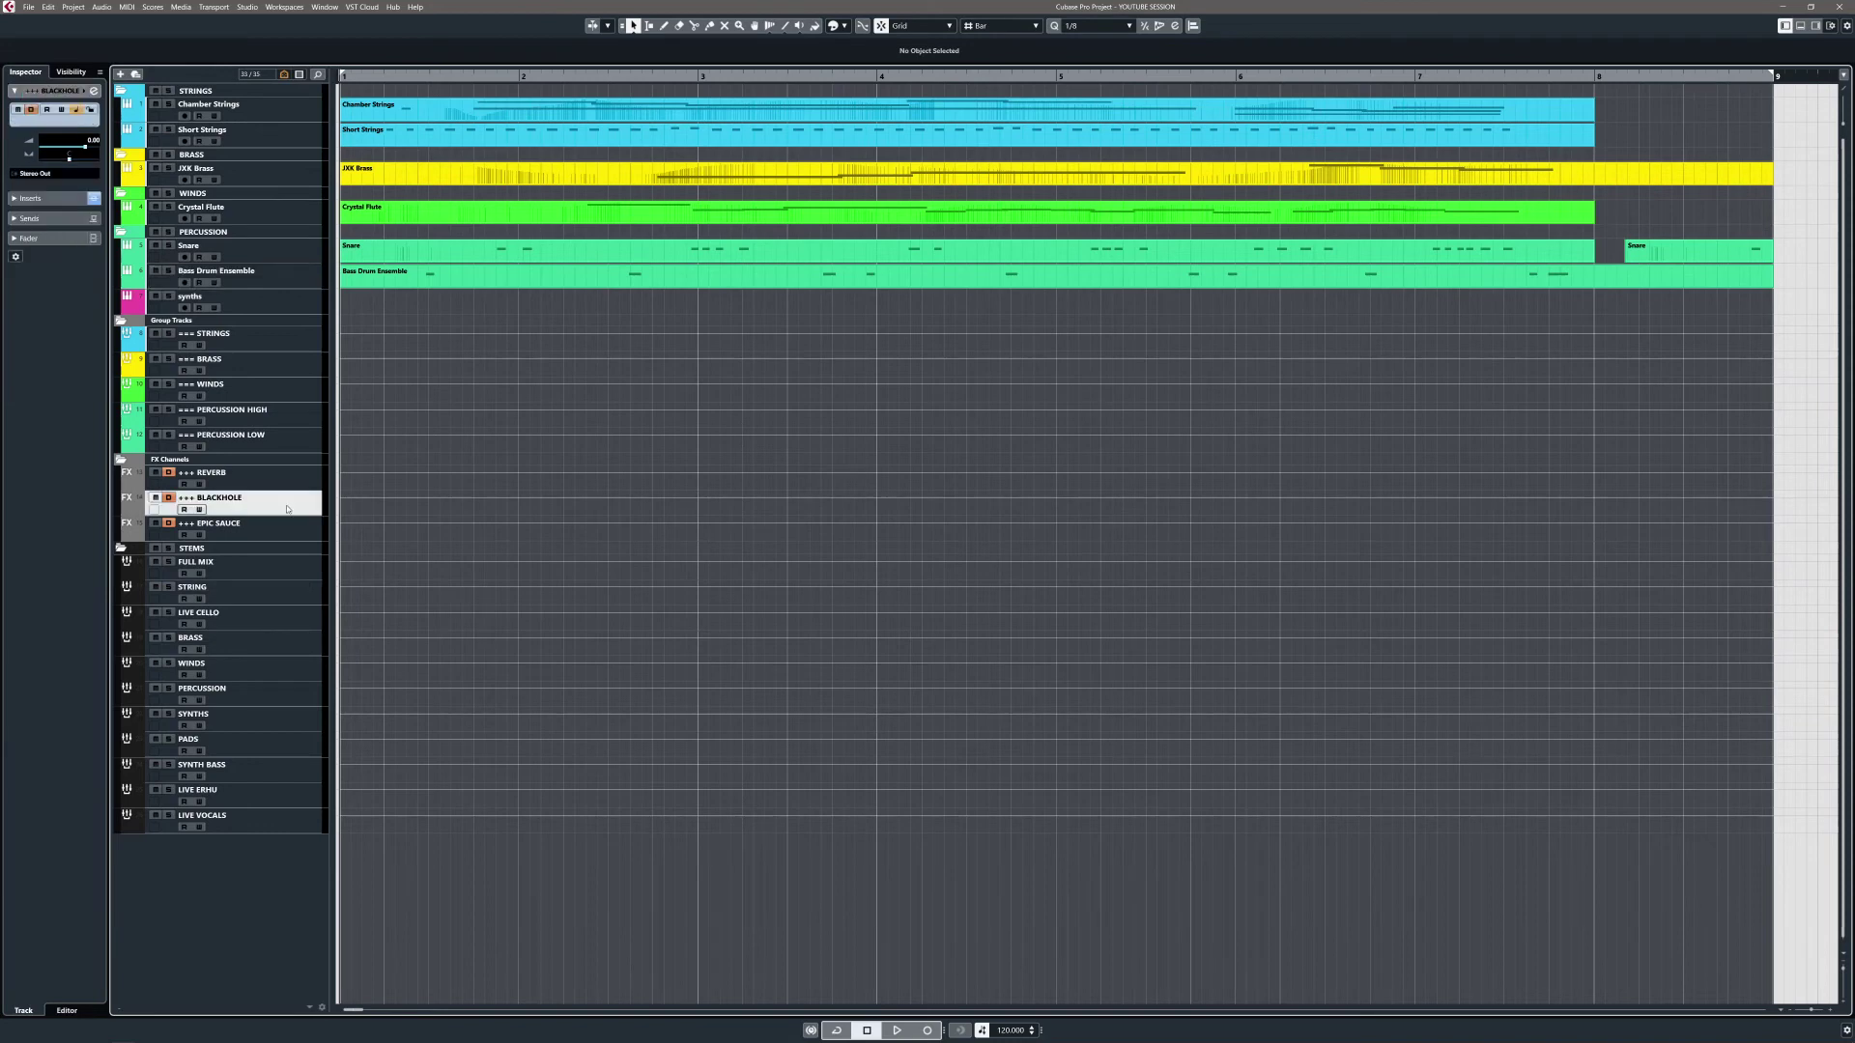
Duplicate the BLACKHOLE FX channel to create BLACKHOLE (D), then select the SYNTHS and BLACKHOLE (D) tracks
right_click(284, 508)
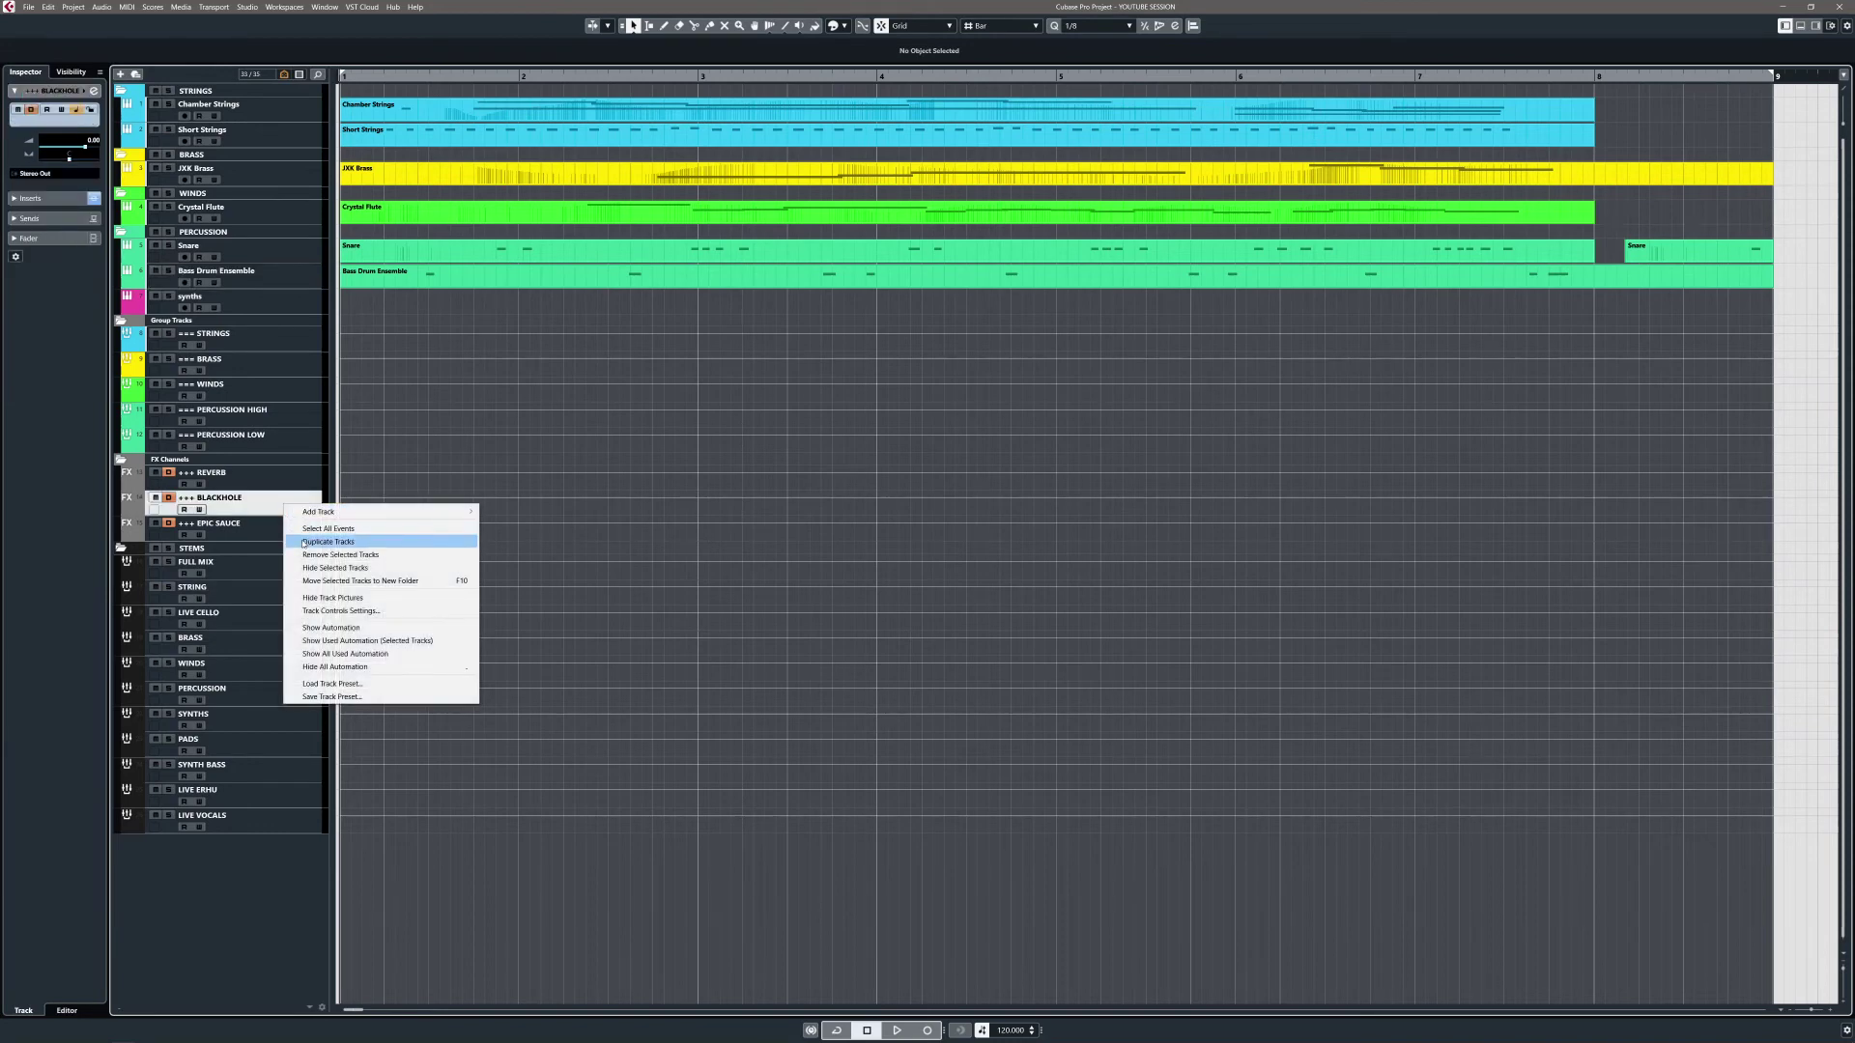
left_click(304, 544)
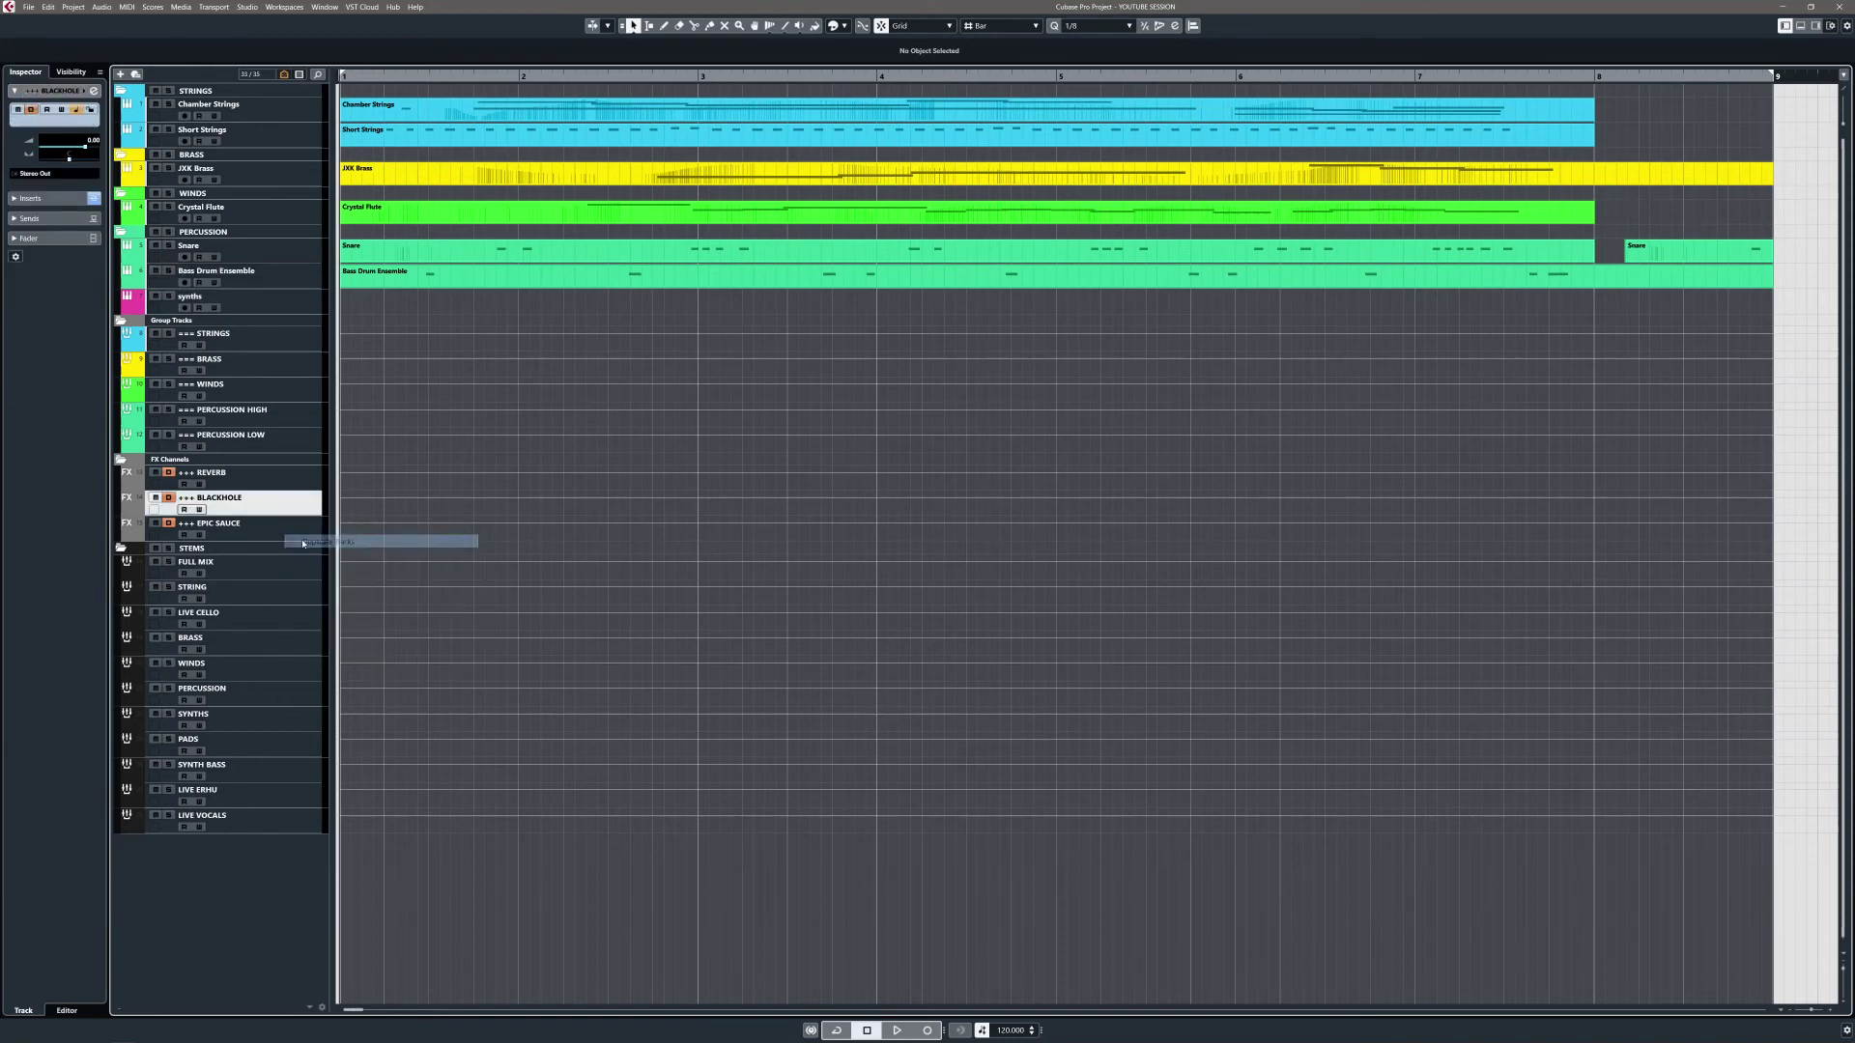
left_click(277, 299)
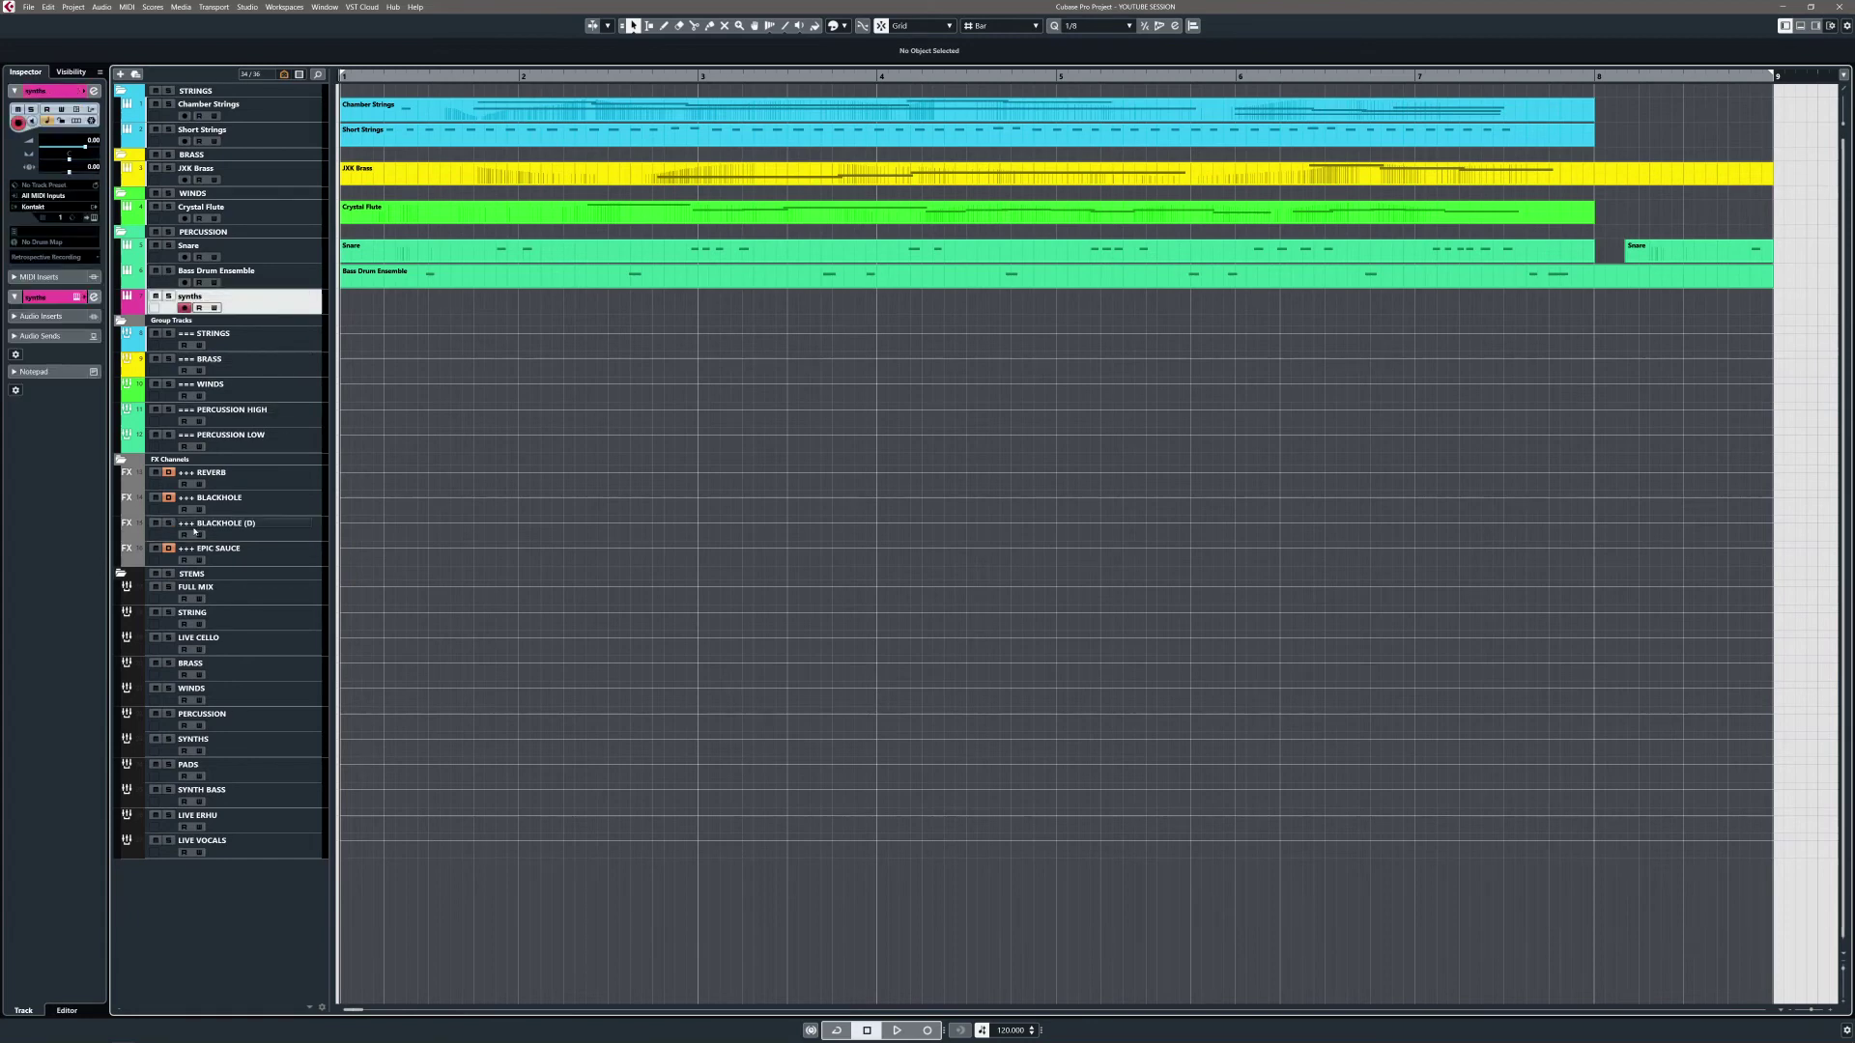
left_click(240, 535)
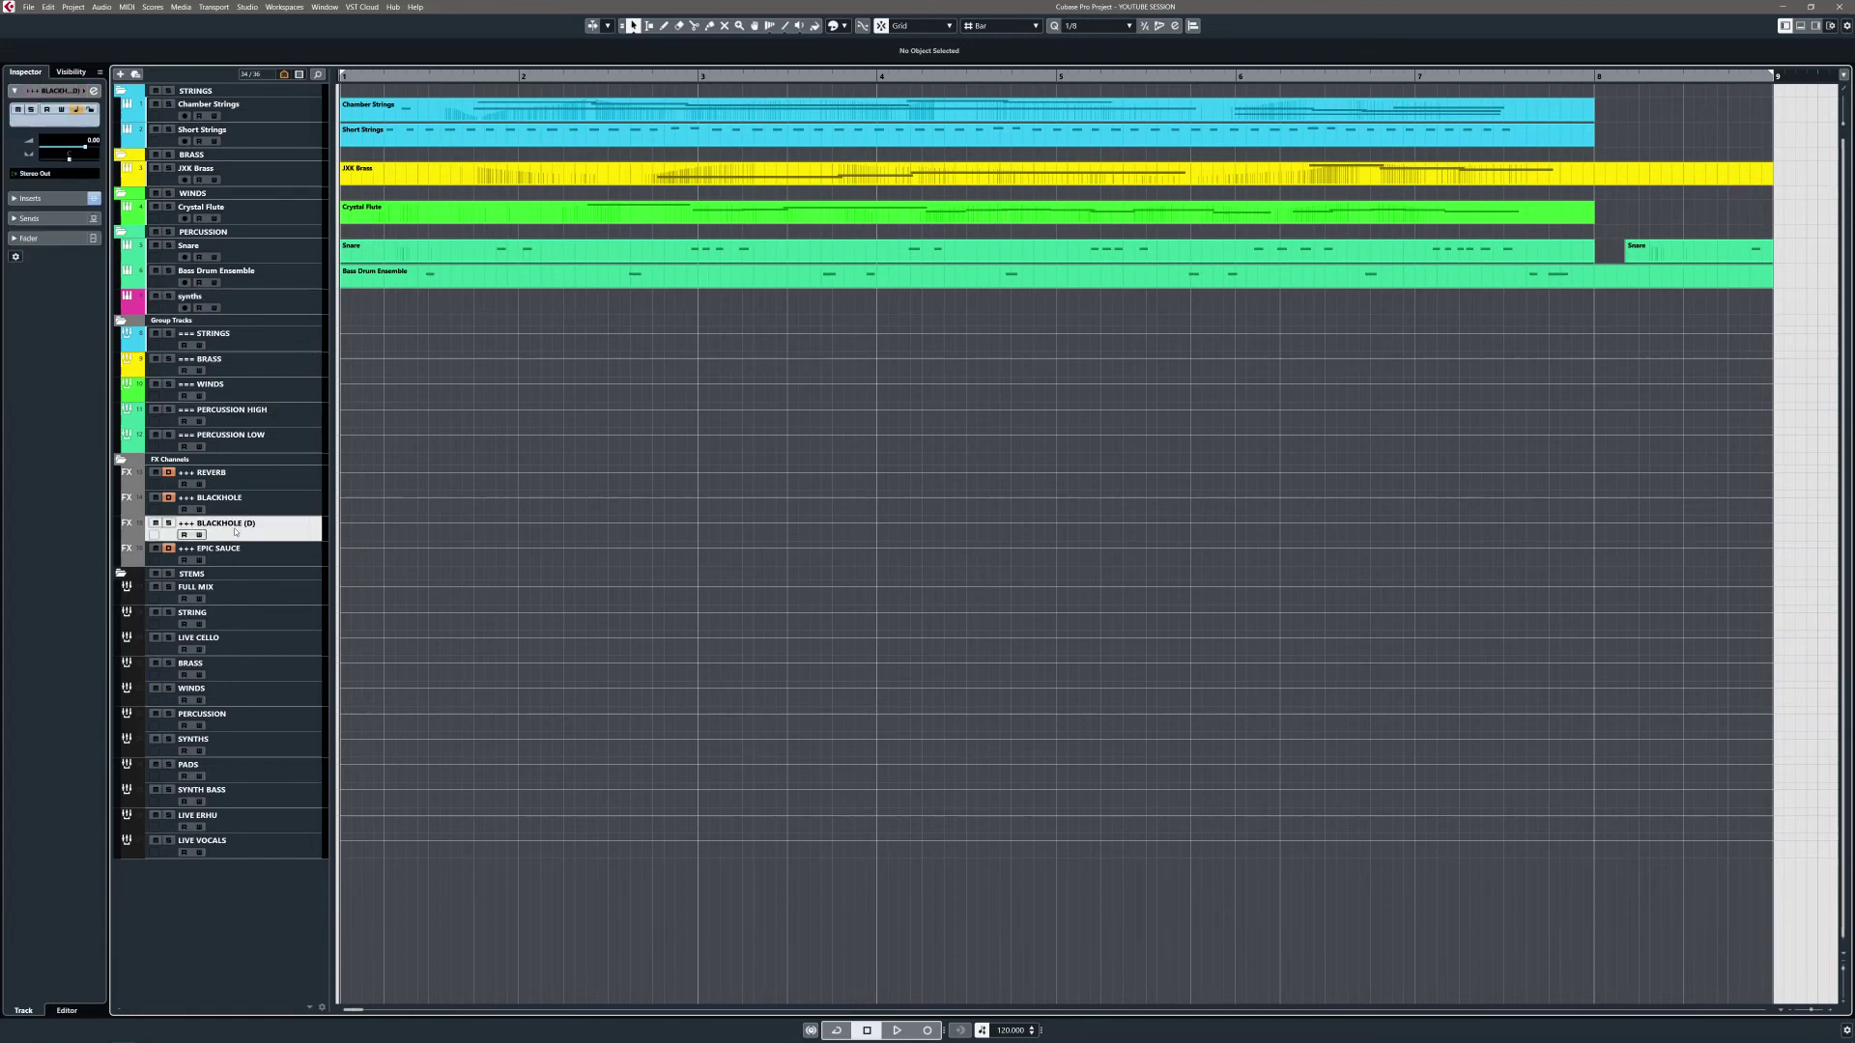
left_click(242, 753)
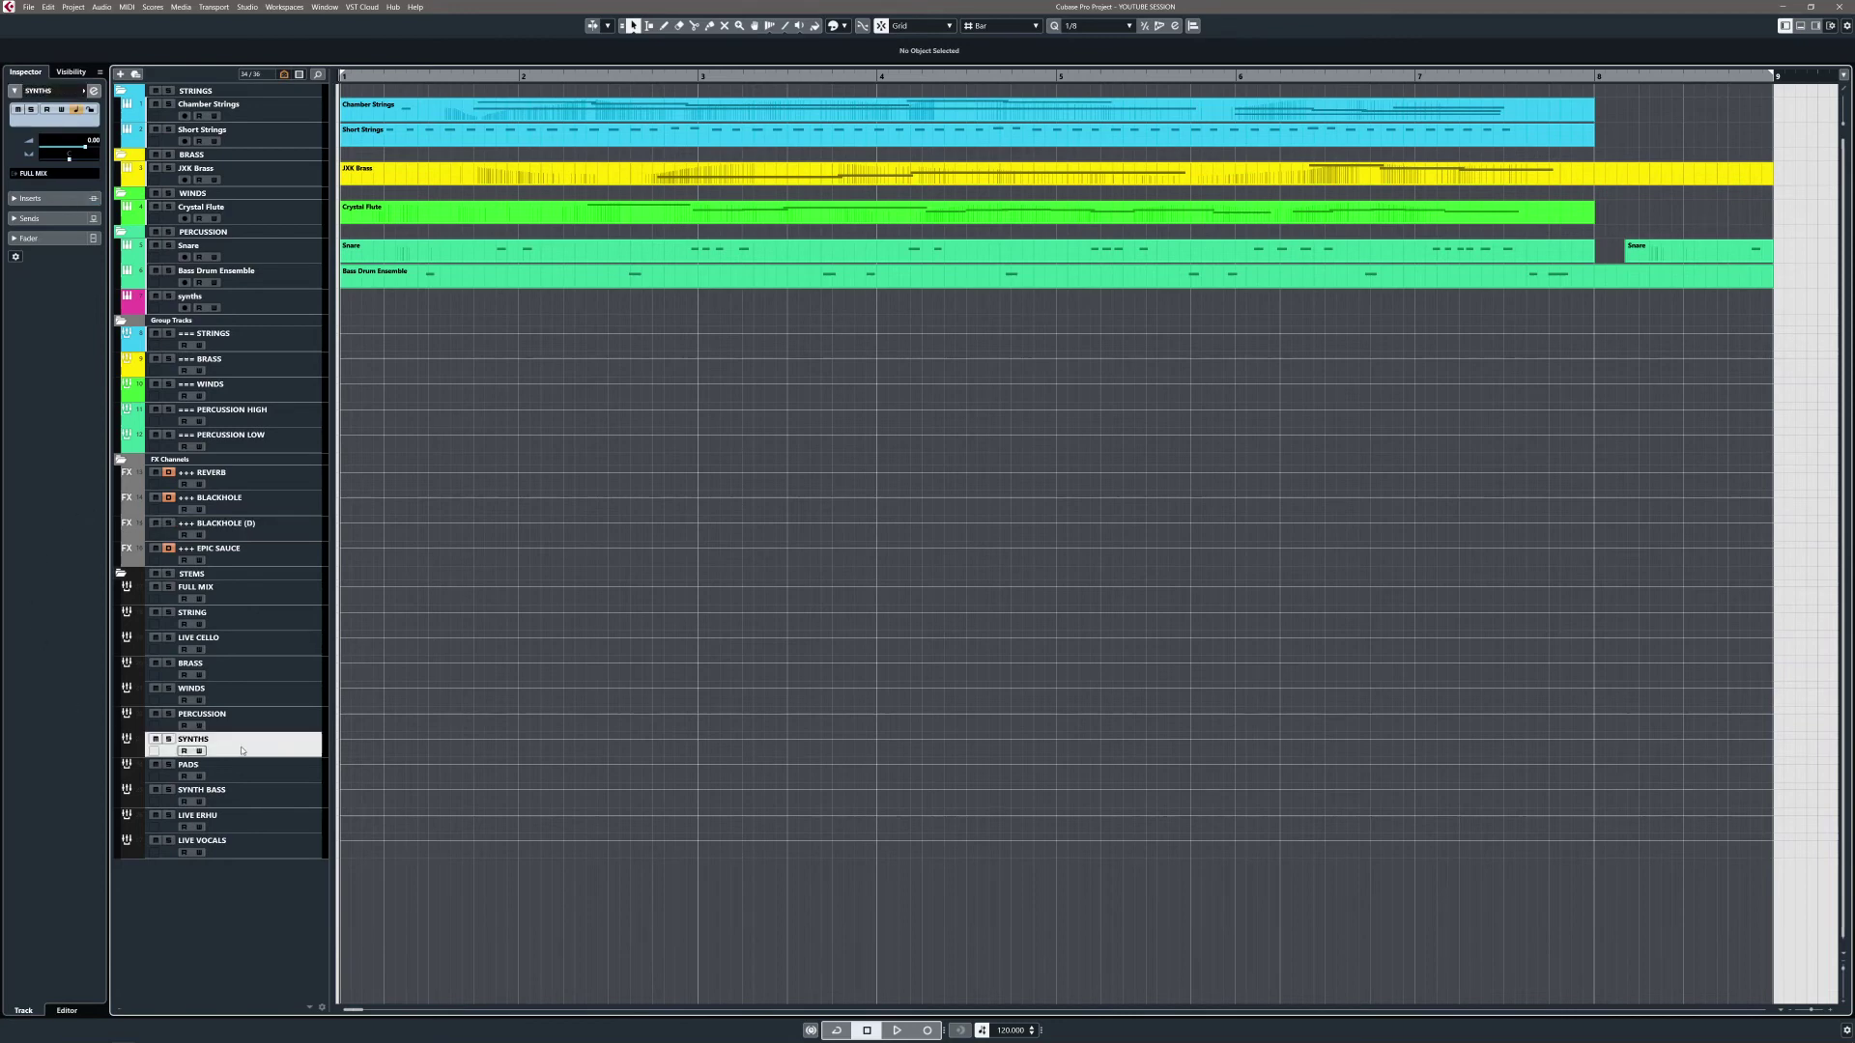
left_click(284, 530)
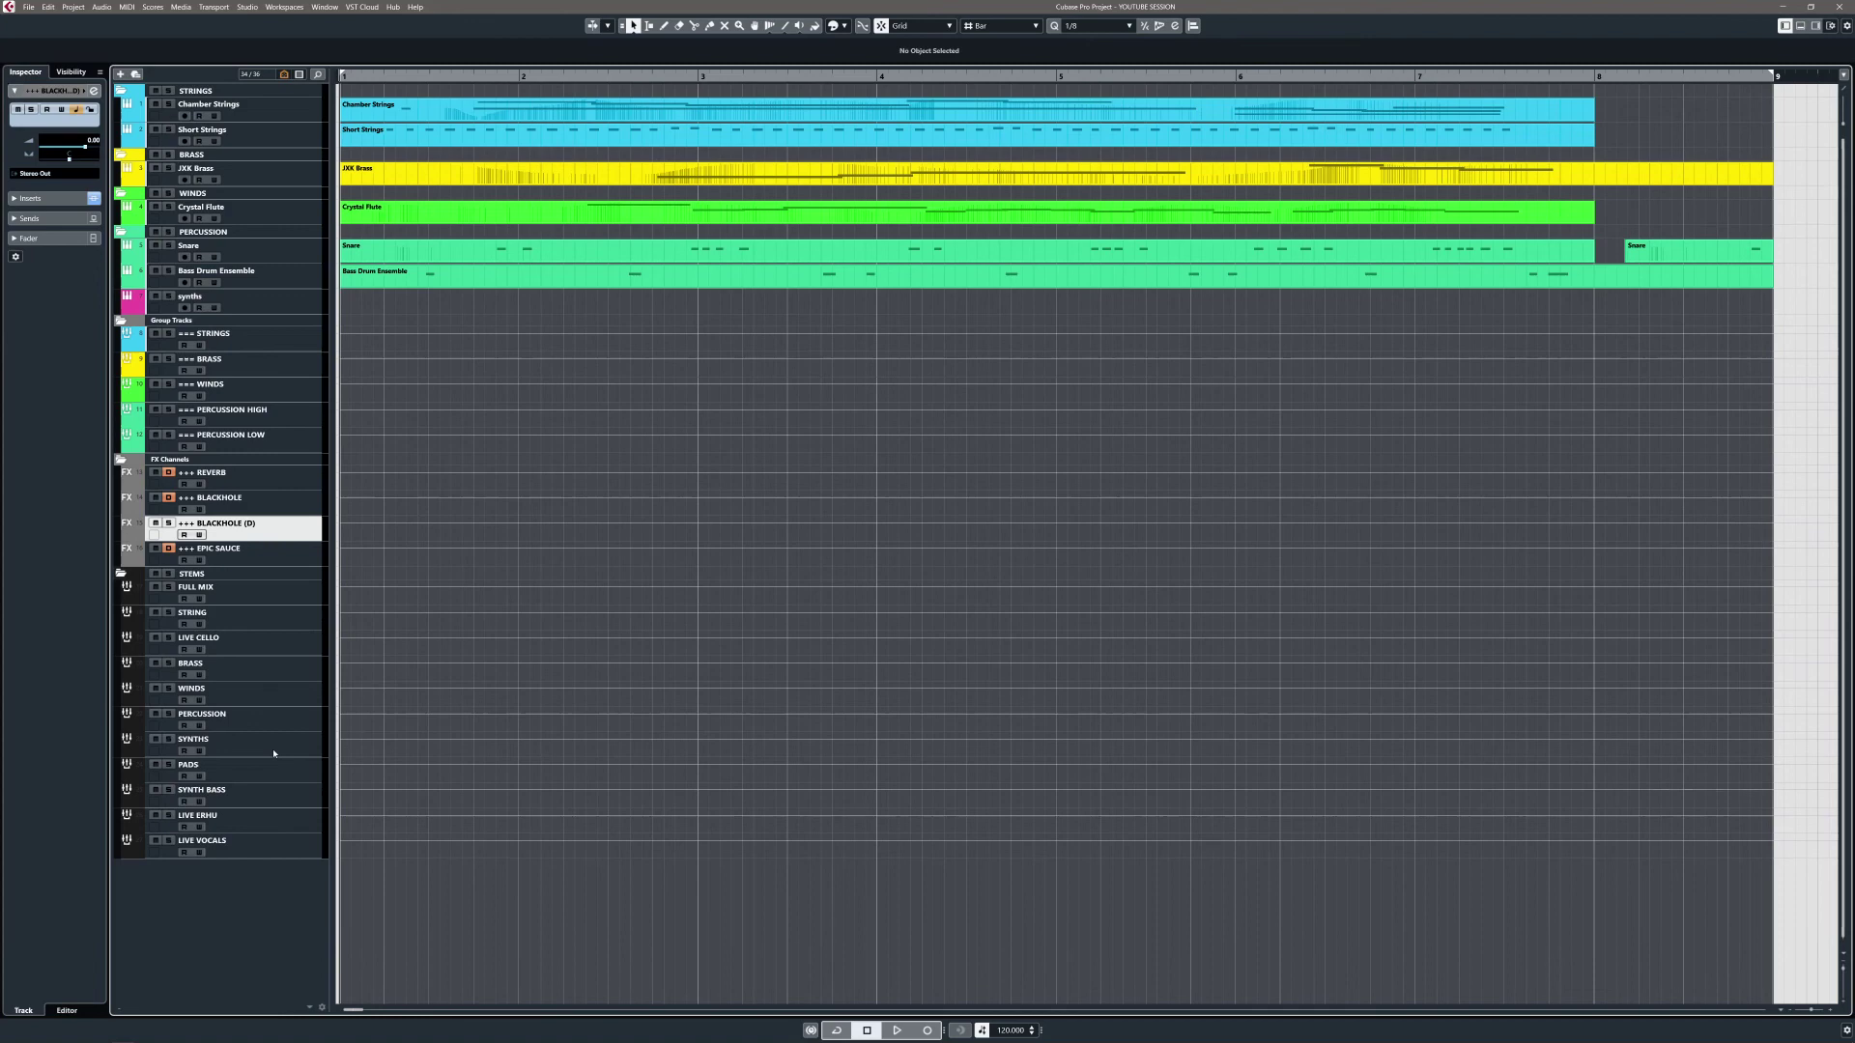
left_click(286, 485)
key("Down")
key("Down")
key("Down")
key("Up")
key("Up")
key("Up")
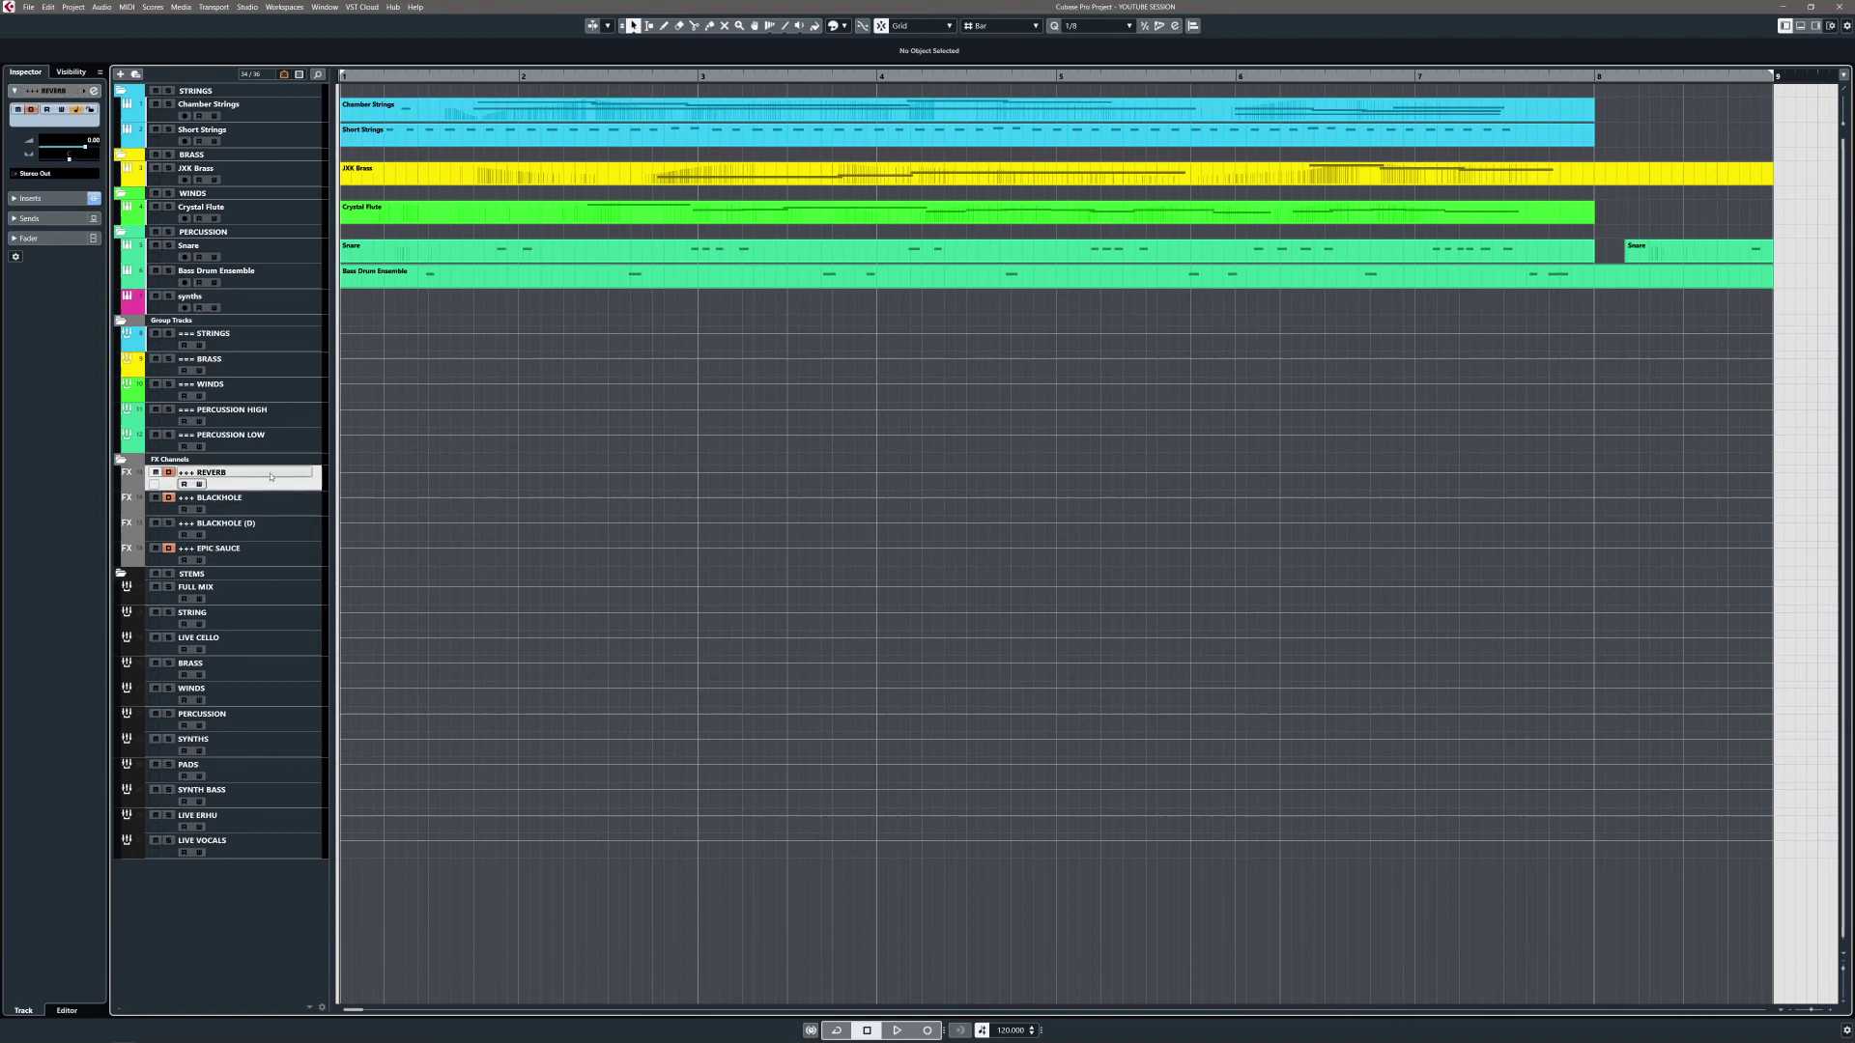
left_click(286, 351)
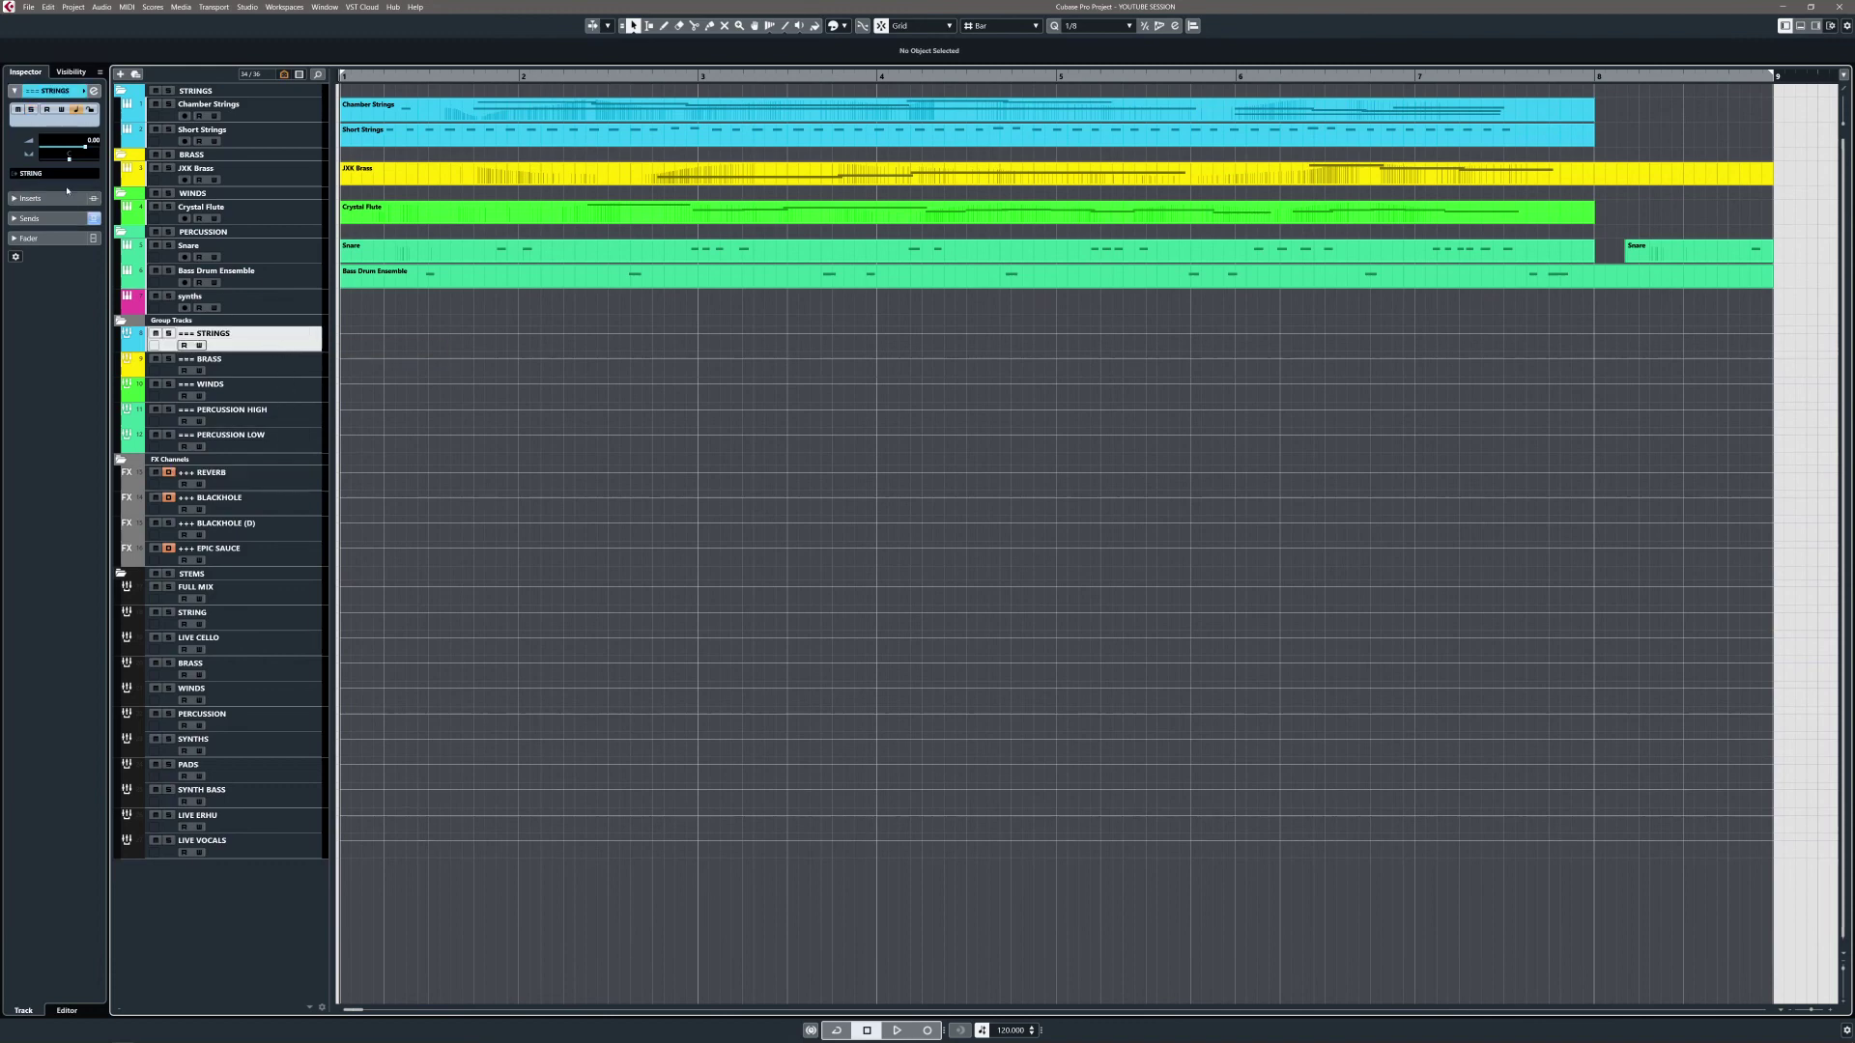
left_click(275, 593)
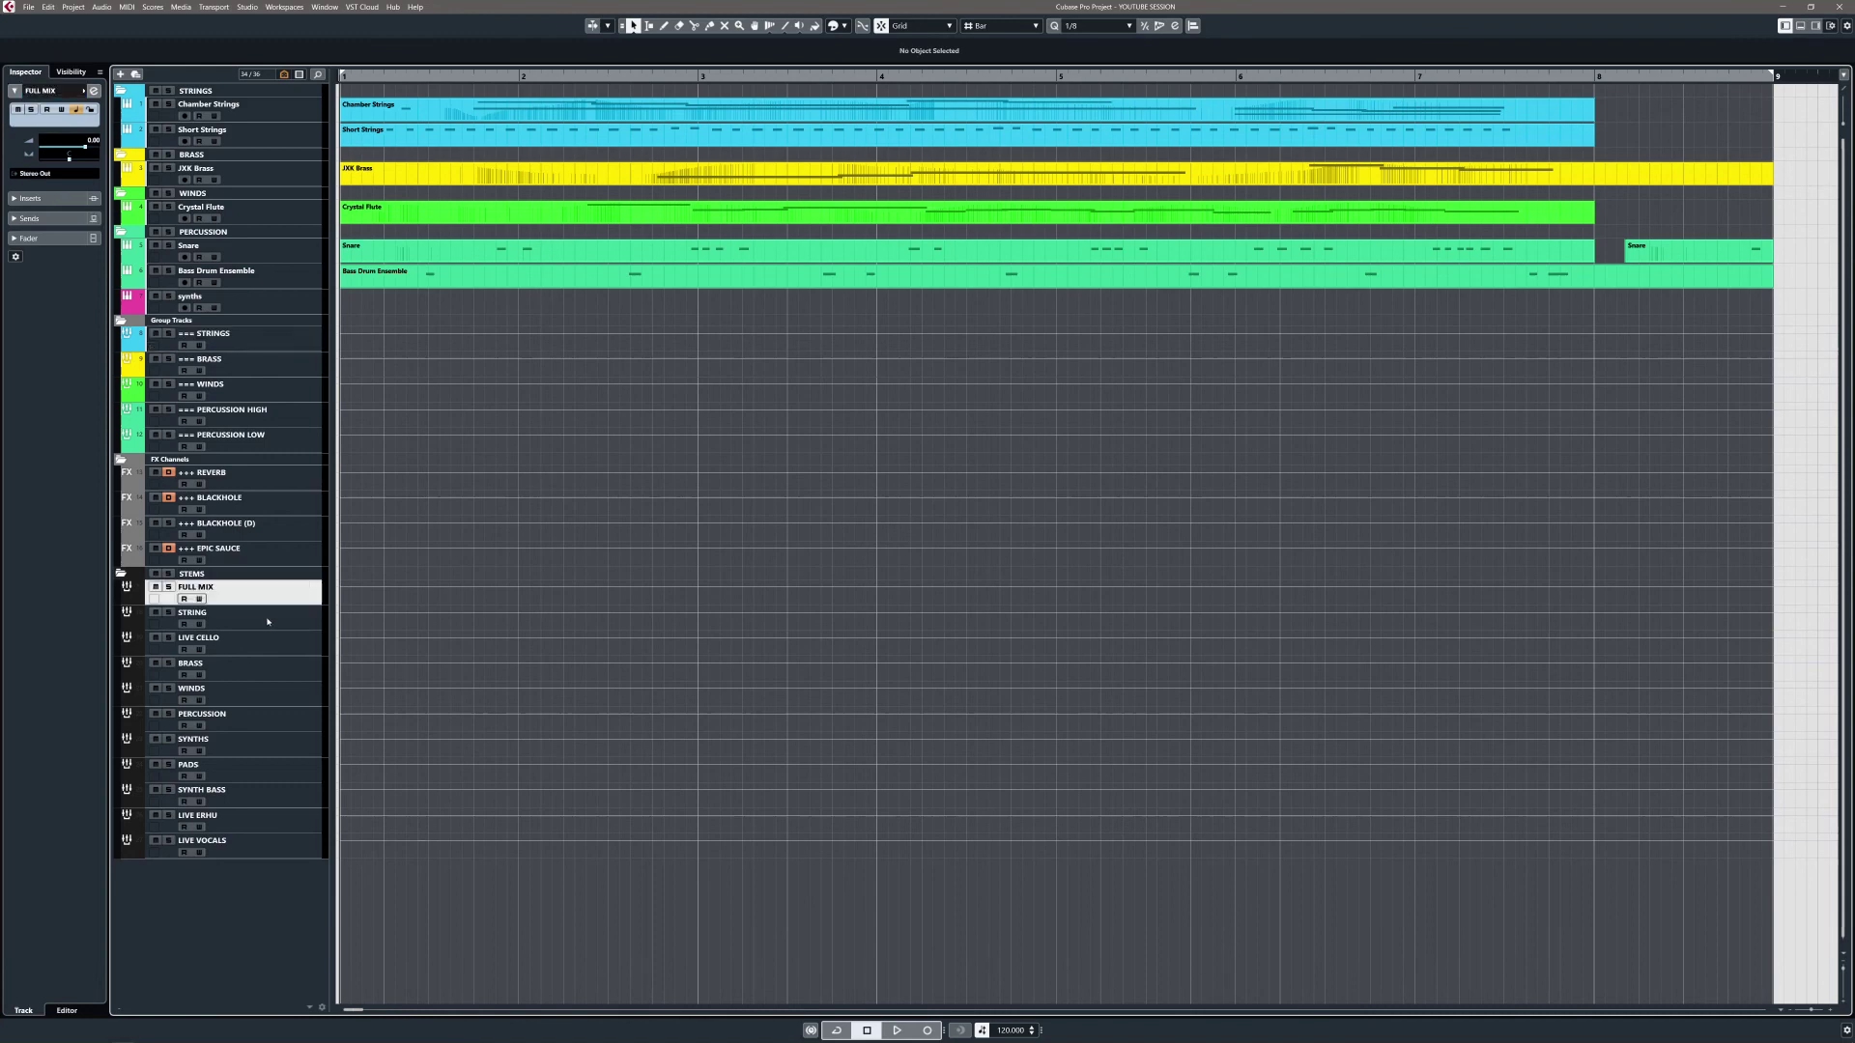
left_click(269, 628)
left_click(280, 667)
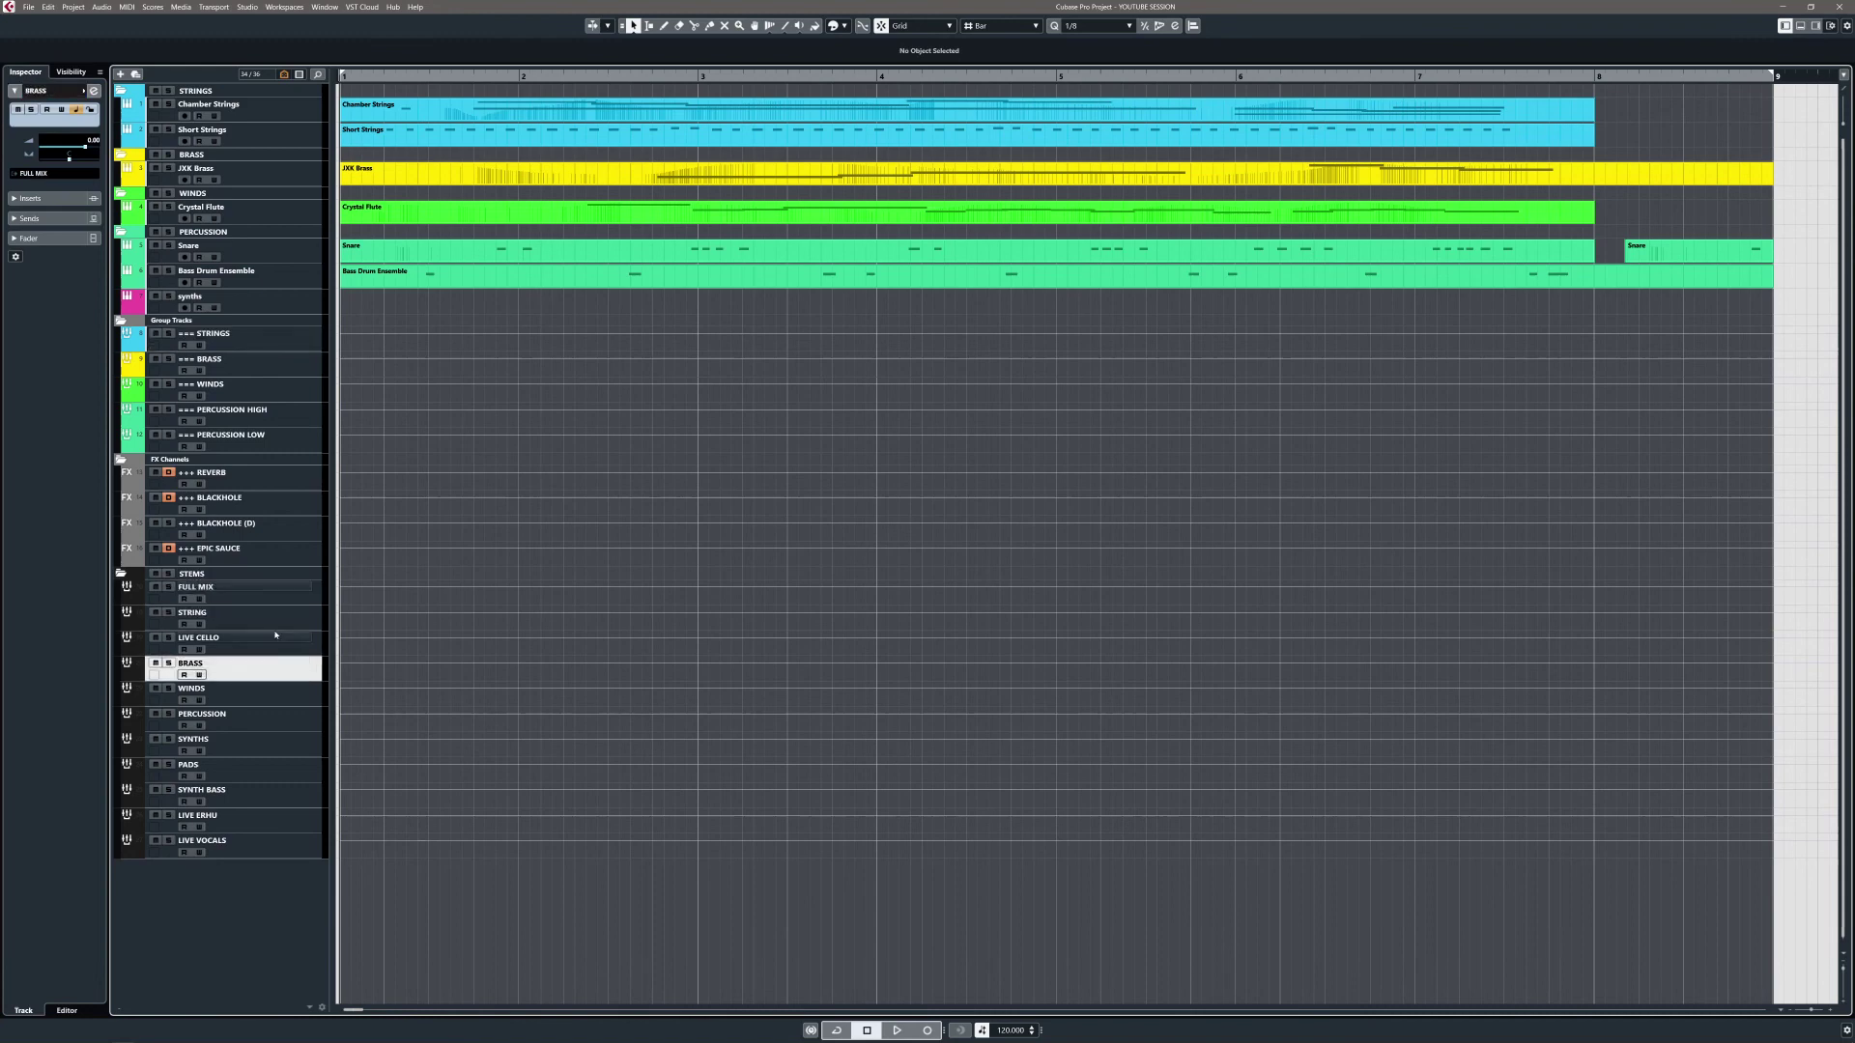
left_click(286, 602)
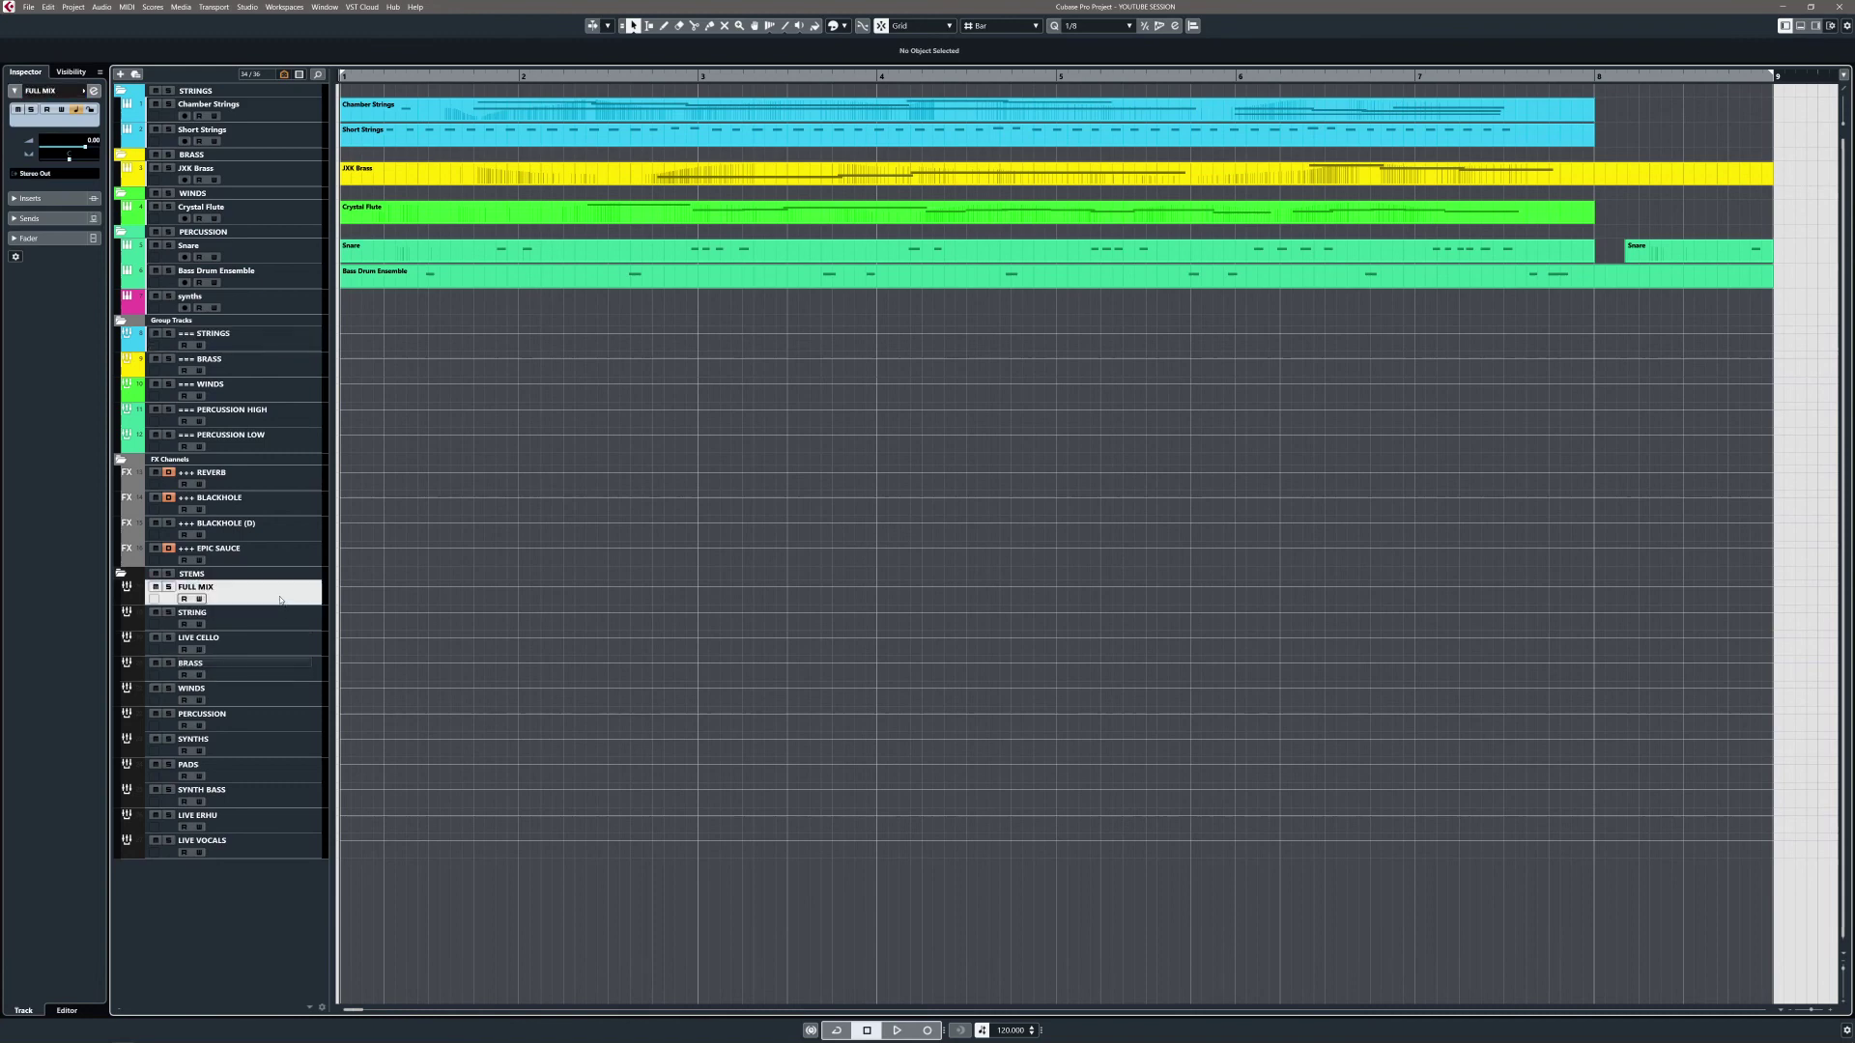
left_click(293, 256)
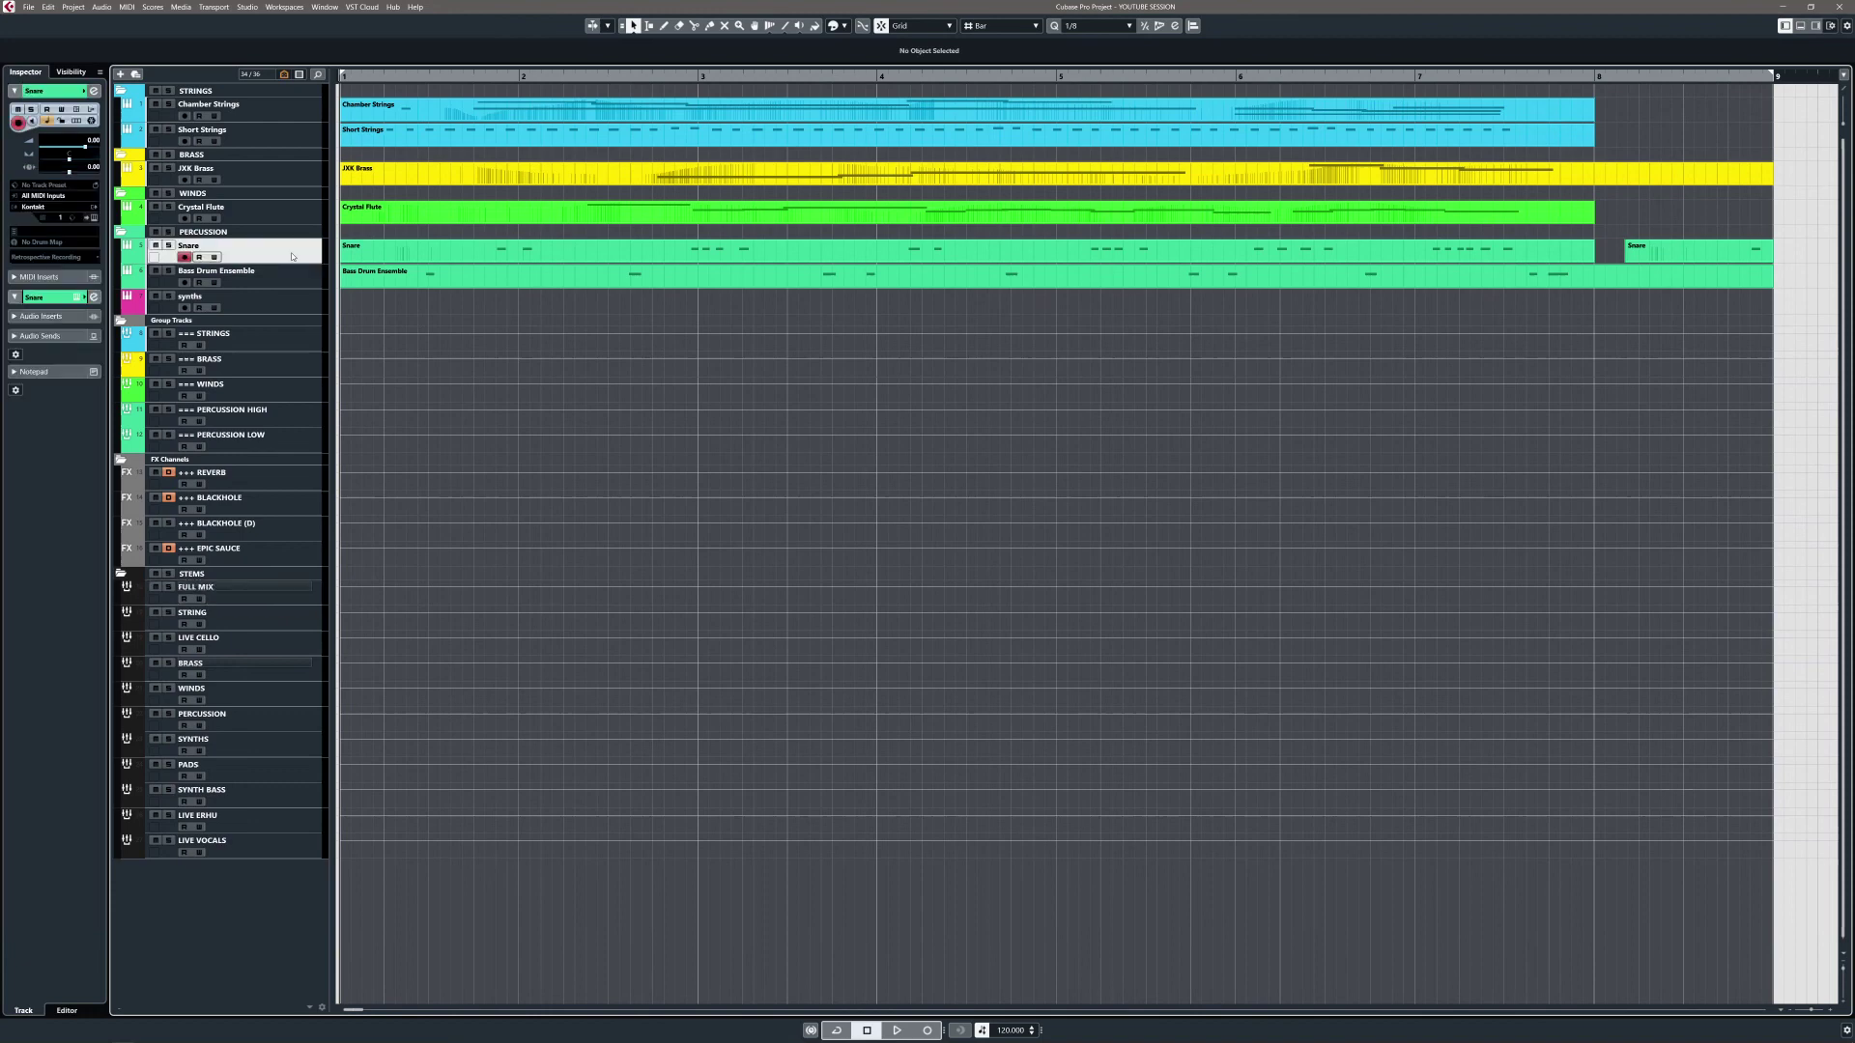
left_click(281, 307)
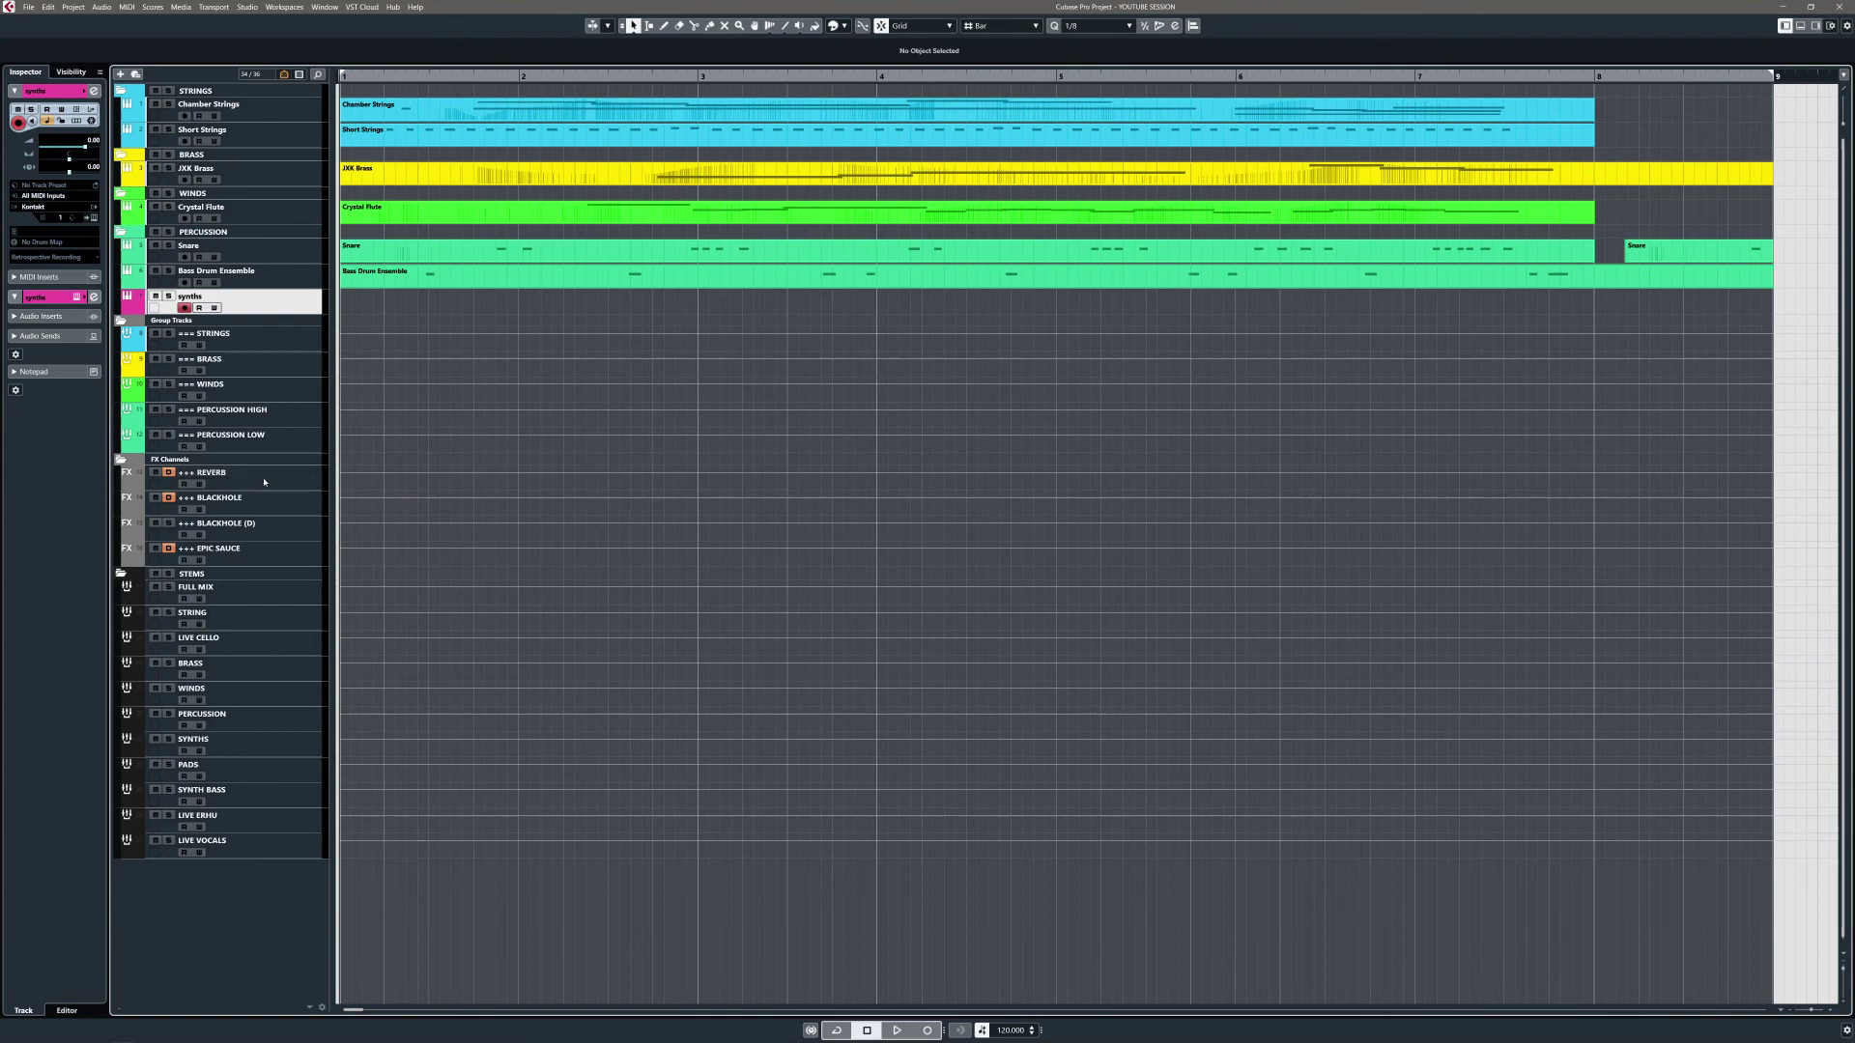
left_click(294, 673)
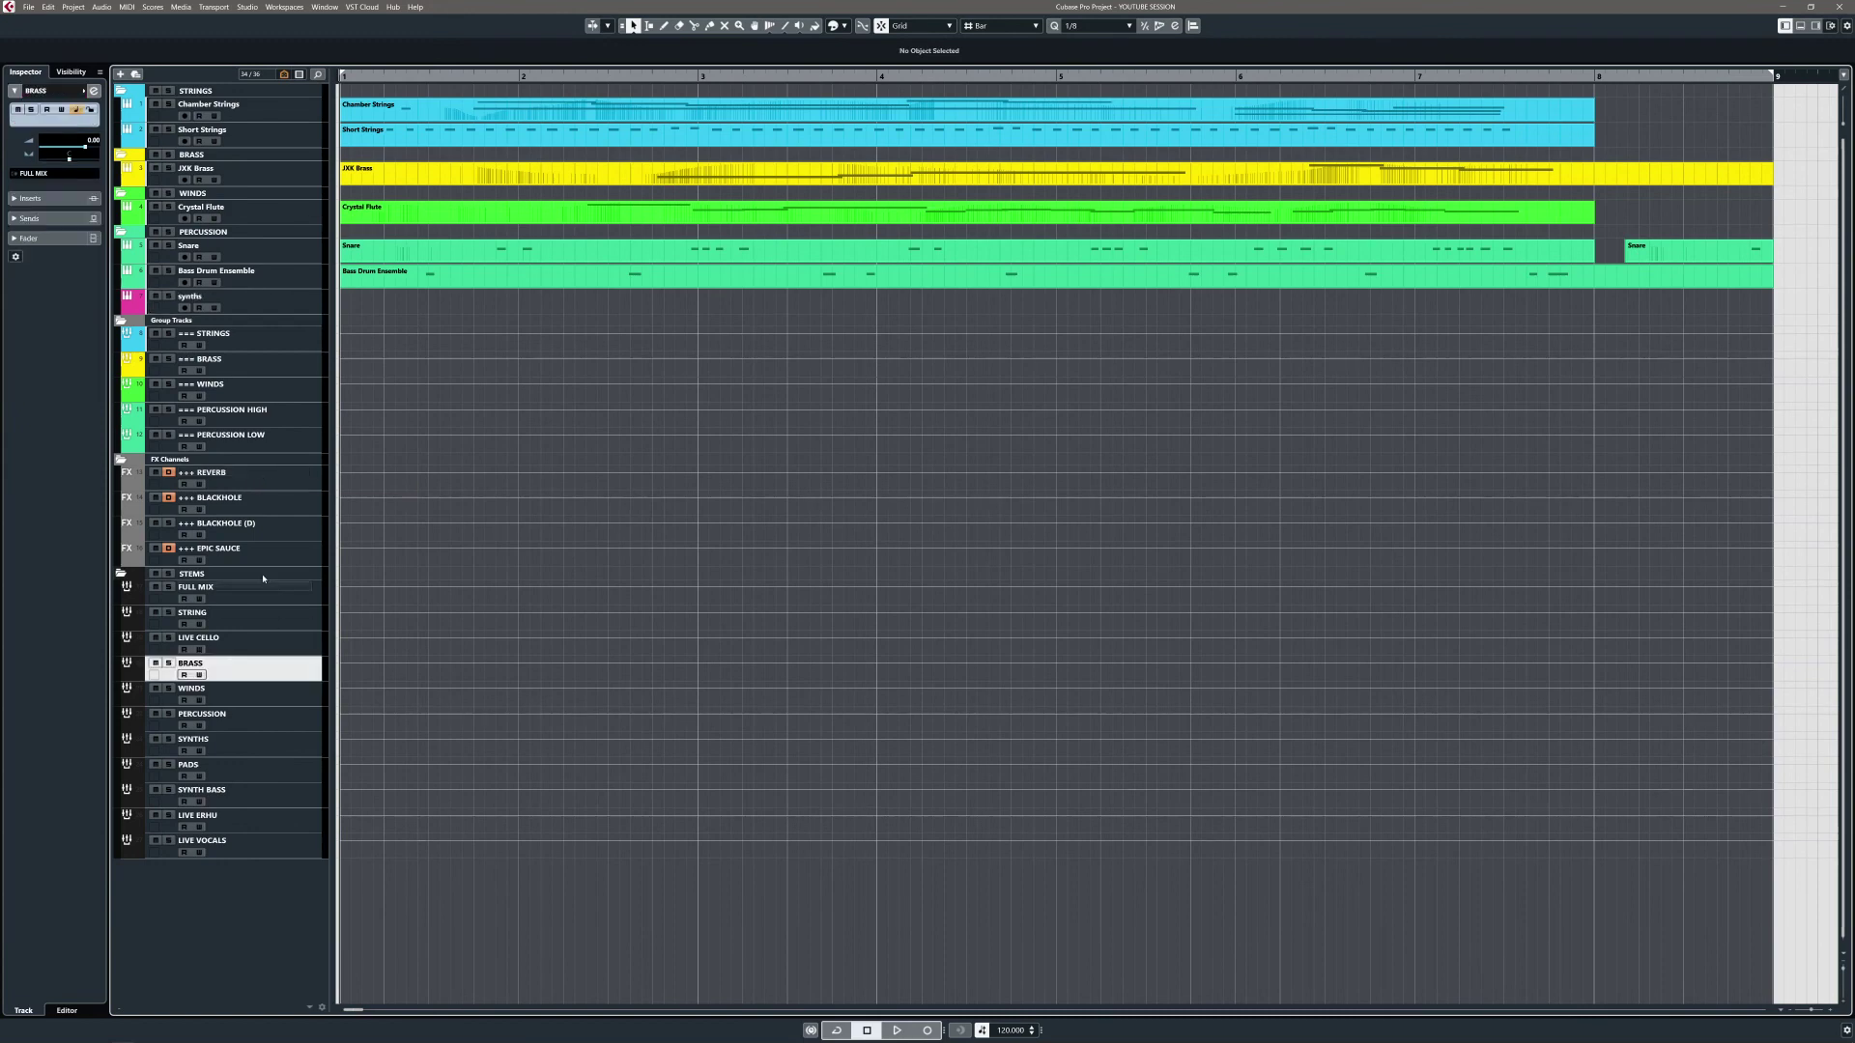
left_click(285, 595)
left_click(286, 623)
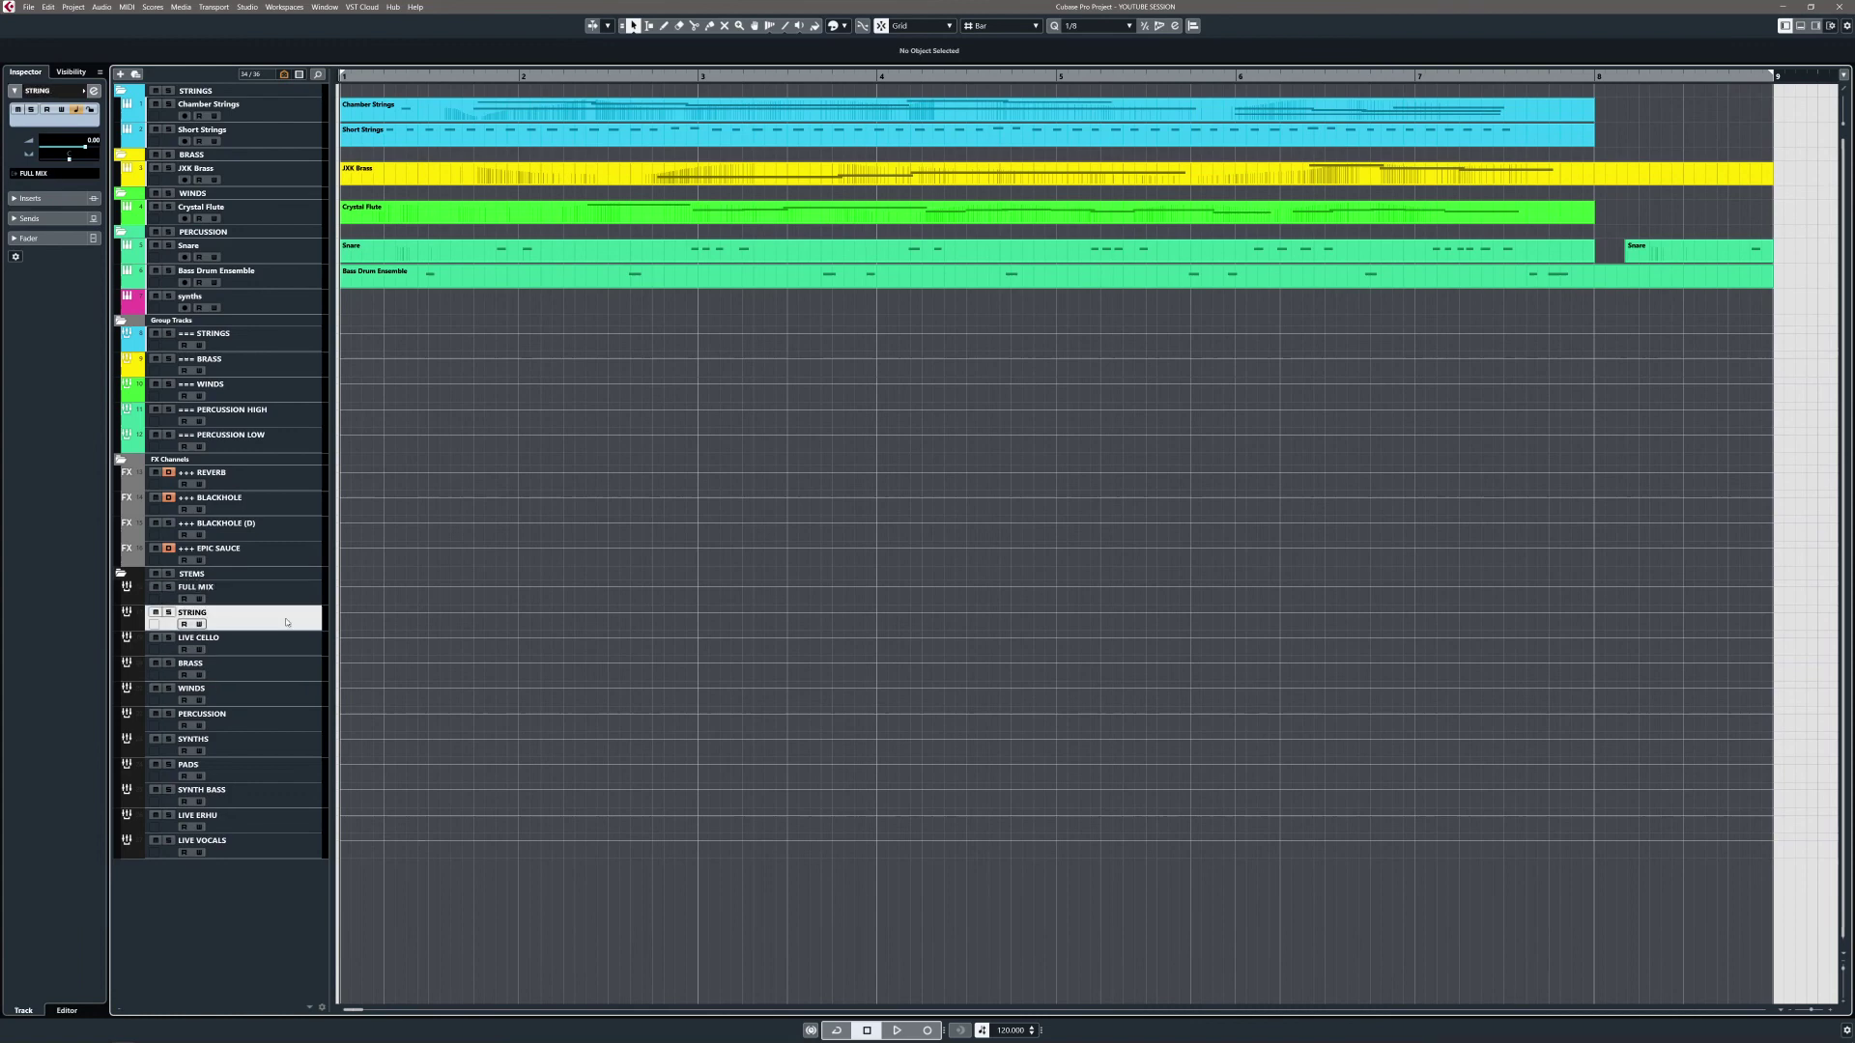